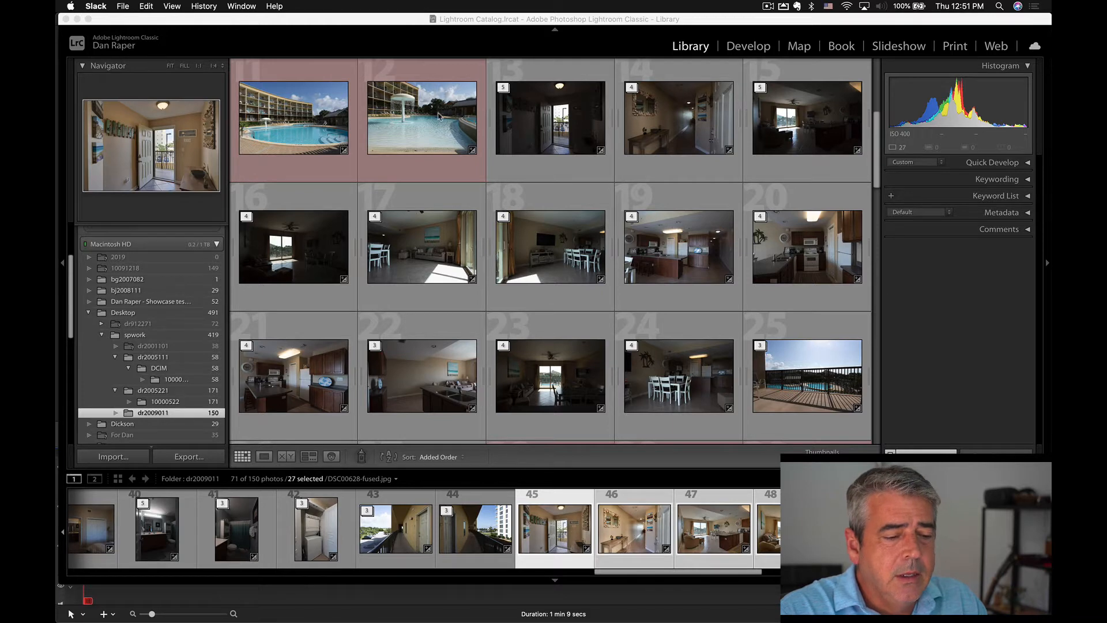
Examine the folder's red-labelled pool photos, the bracketed interior stacks and the fused images at the end of the grid.
left_click(438, 115)
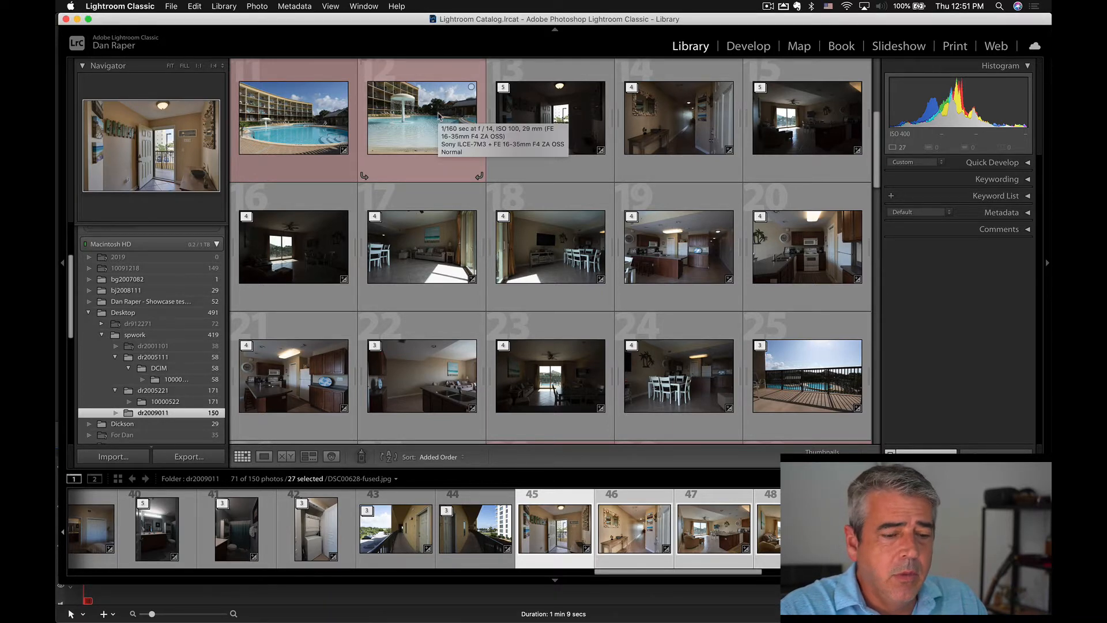
left_click(511, 121)
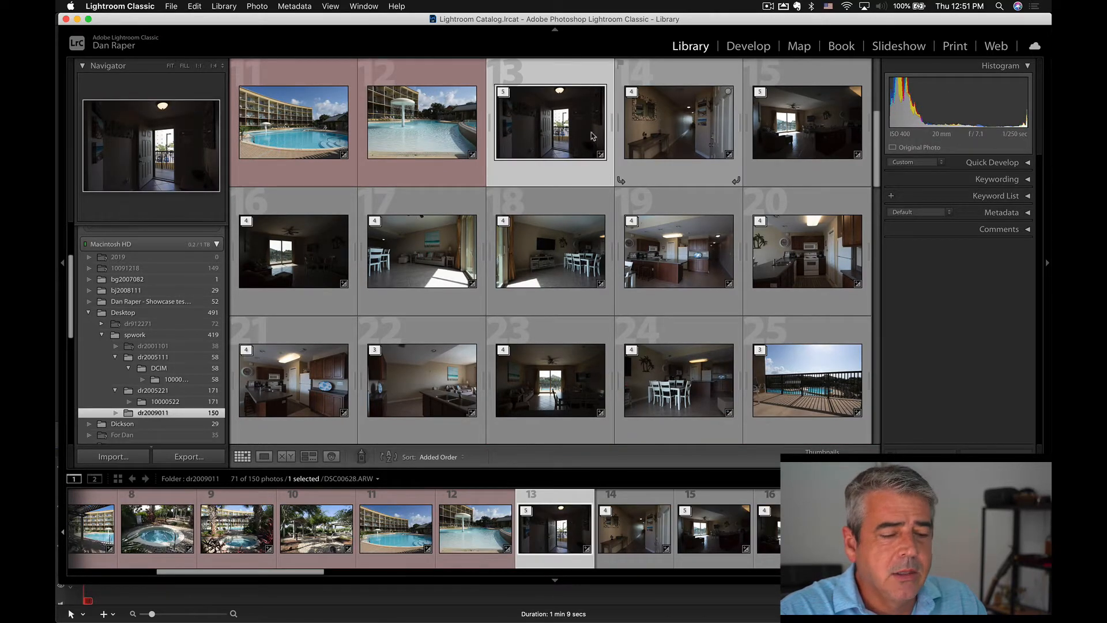
scroll(465, 144, "up", 4)
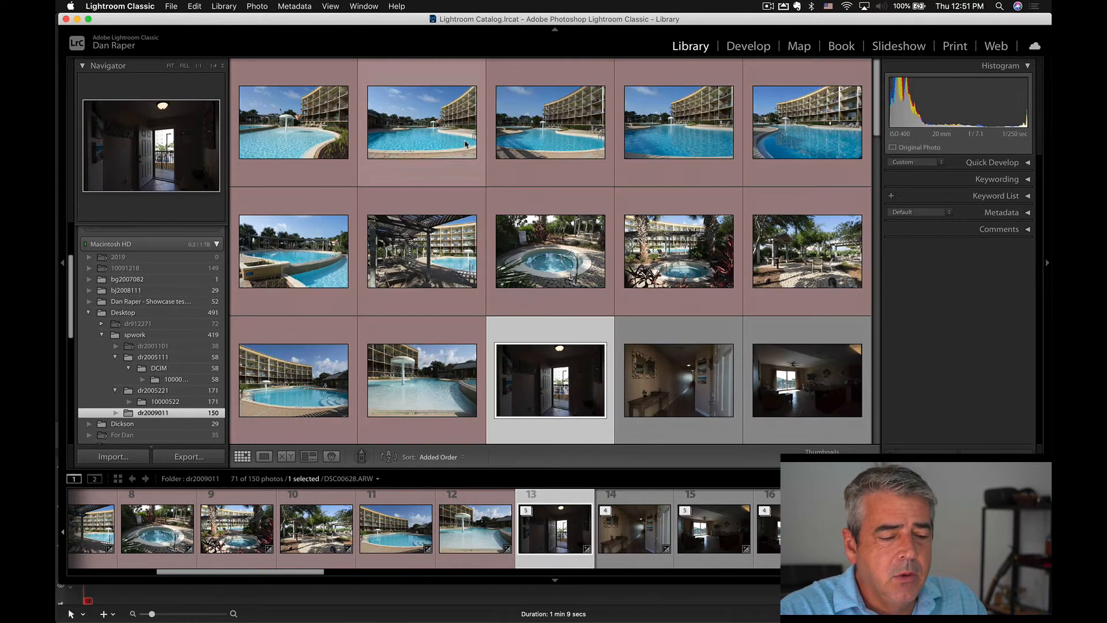
left_click(300, 120)
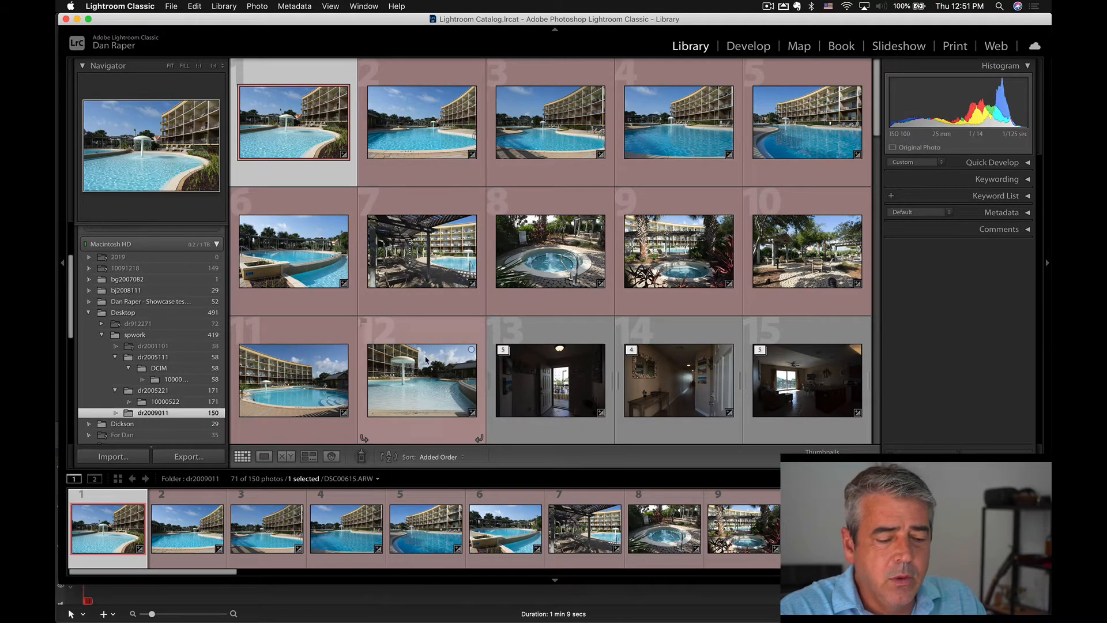
scroll(424, 358, "down", 15)
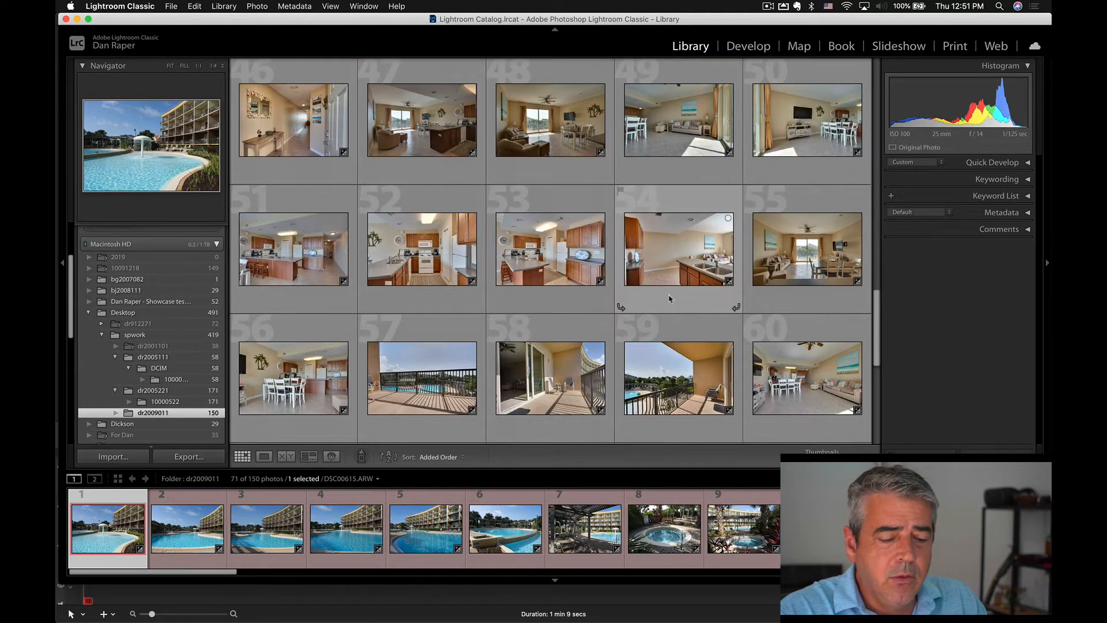
scroll(669, 298, "down", 5)
scroll(670, 299, "up", 4)
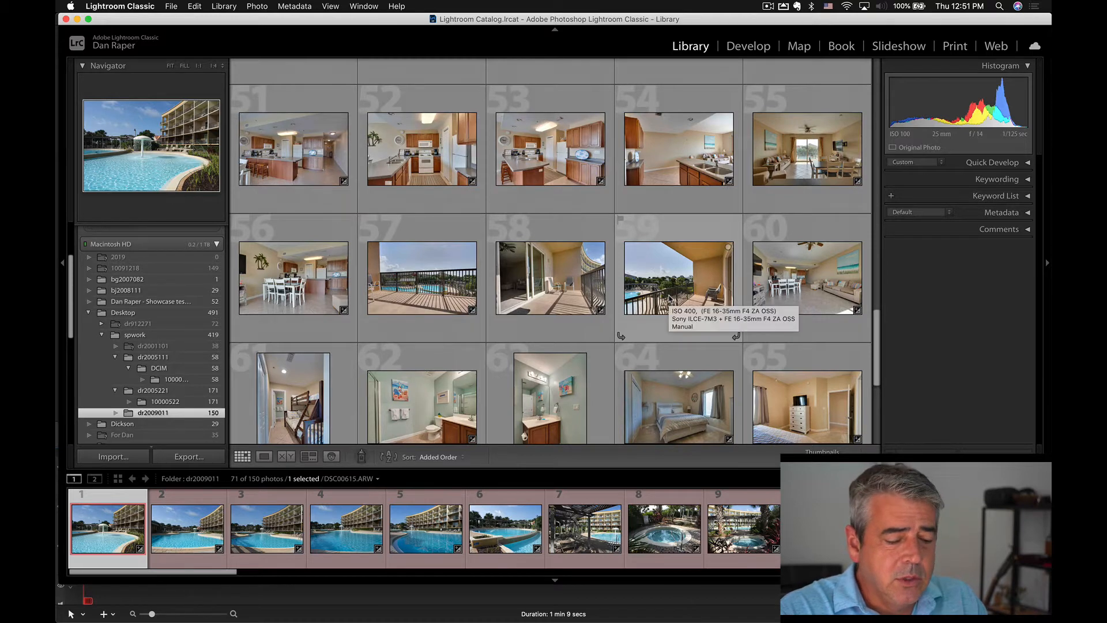
Review the available photo sort orders and check the end of the grid under Added Order.
left_click(448, 458)
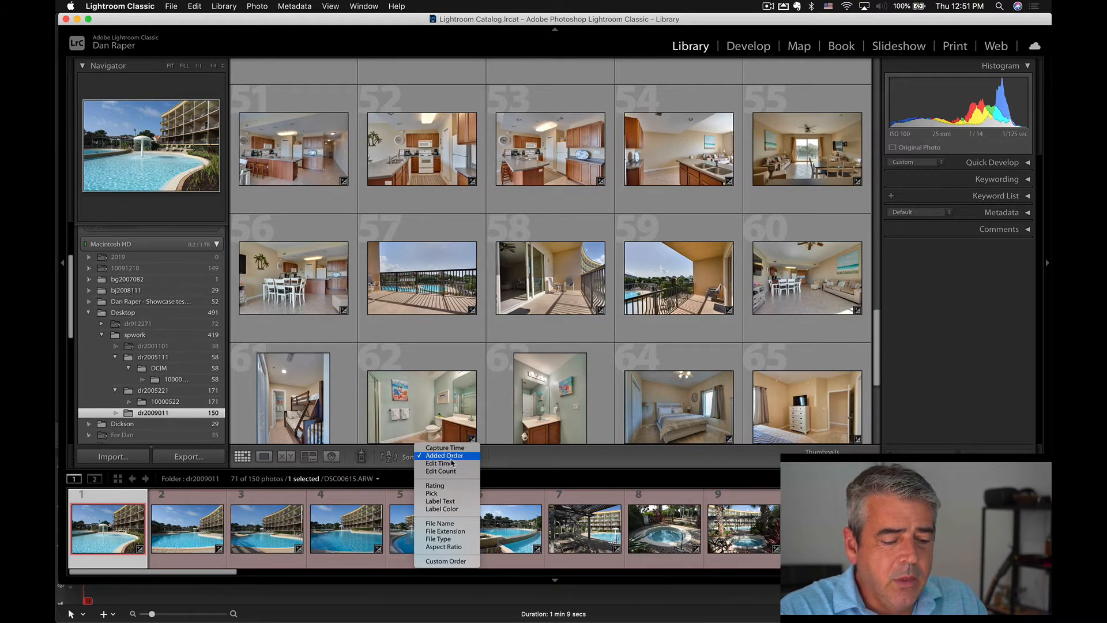
left_click(535, 459)
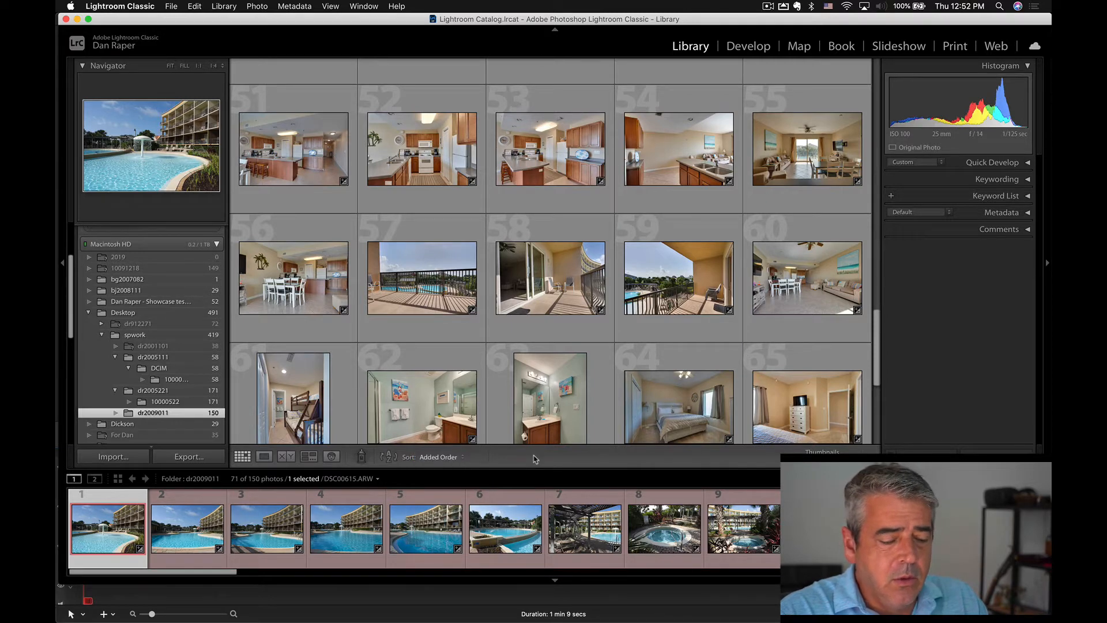
left_click(445, 457)
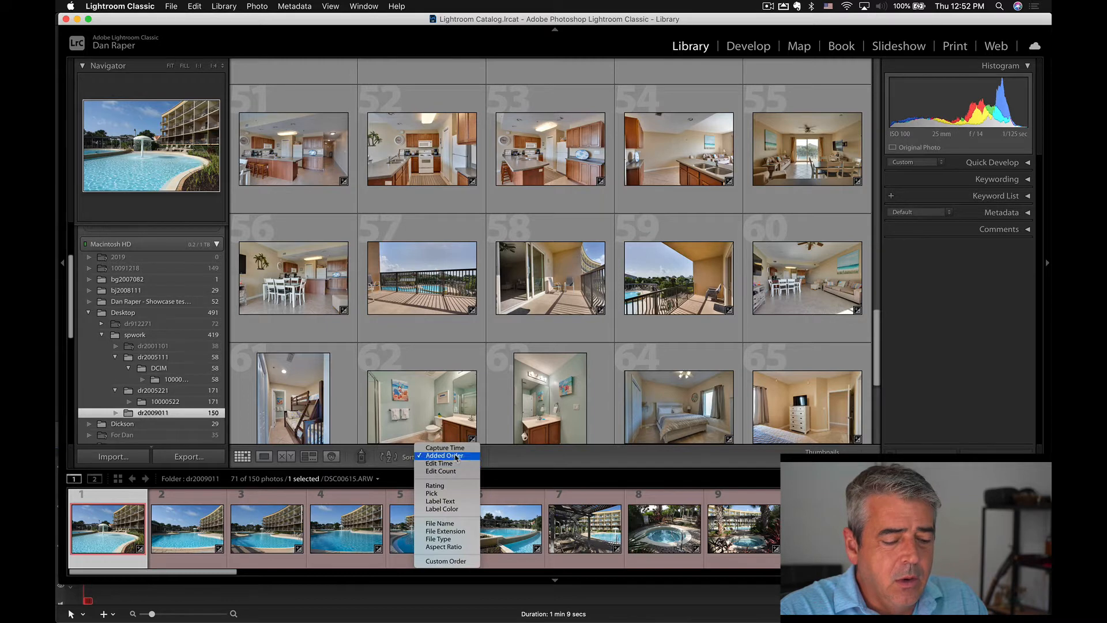
left_click(589, 389)
scroll(590, 390, "down", 5)
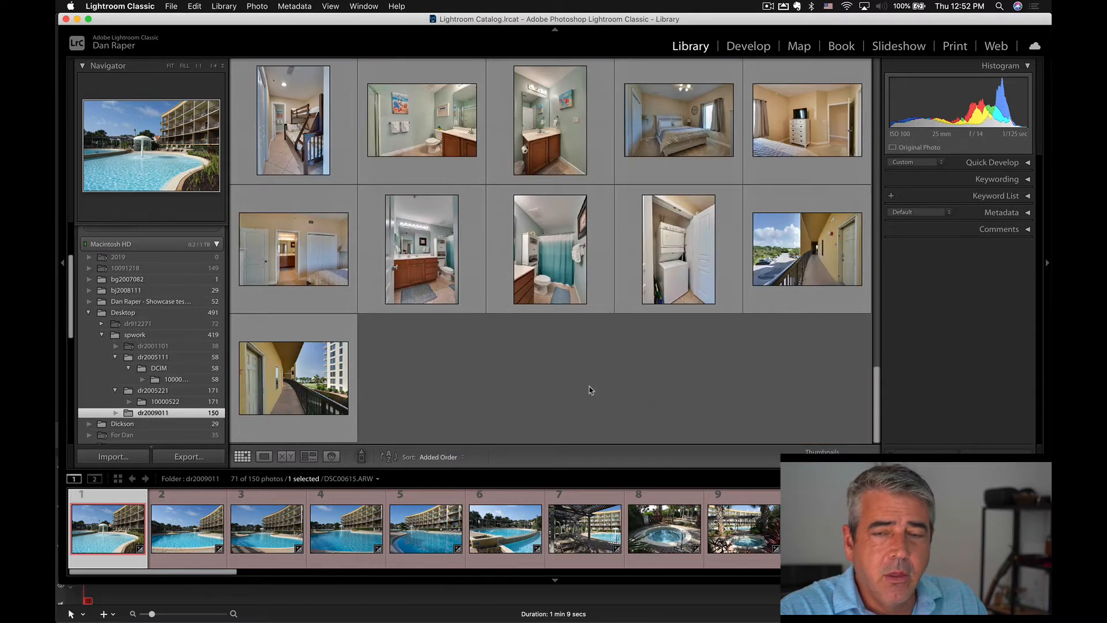
Select all the fused photos from the last walkway image back to photo 45 and apply Auto tone to them.
left_click(325, 397)
scroll(574, 325, "up", 4)
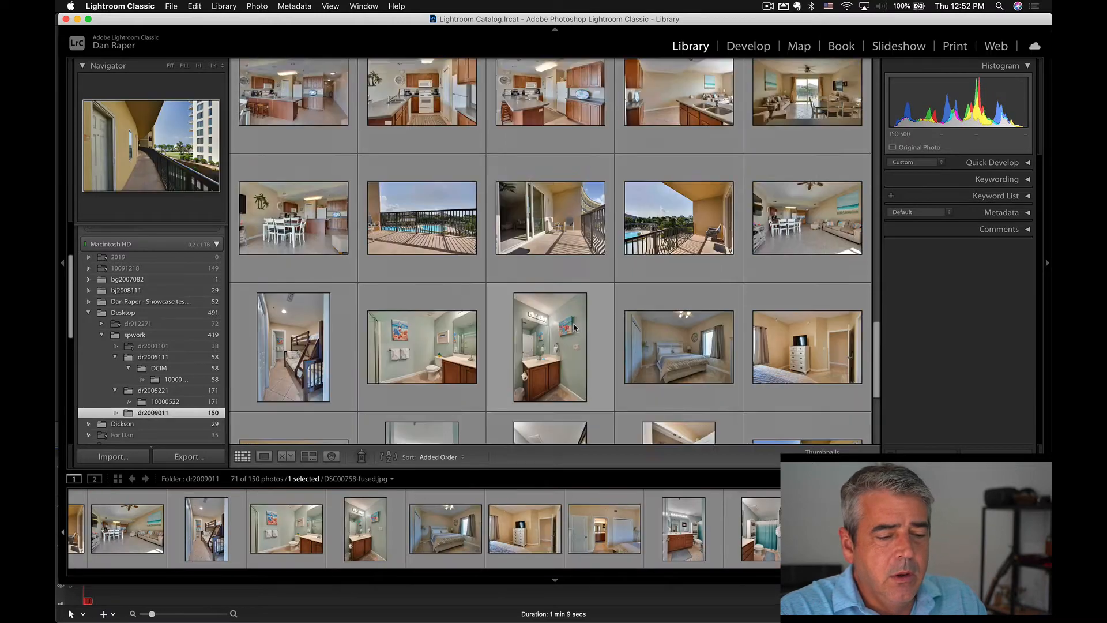
scroll(573, 327, "up", 6)
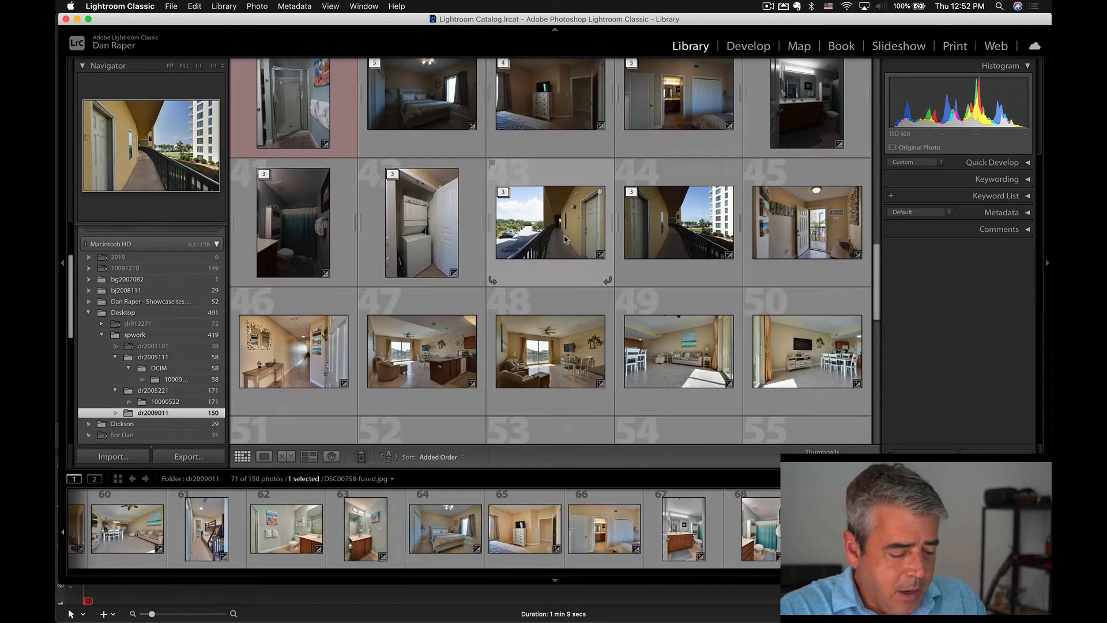
left_click(793, 236, "shift")
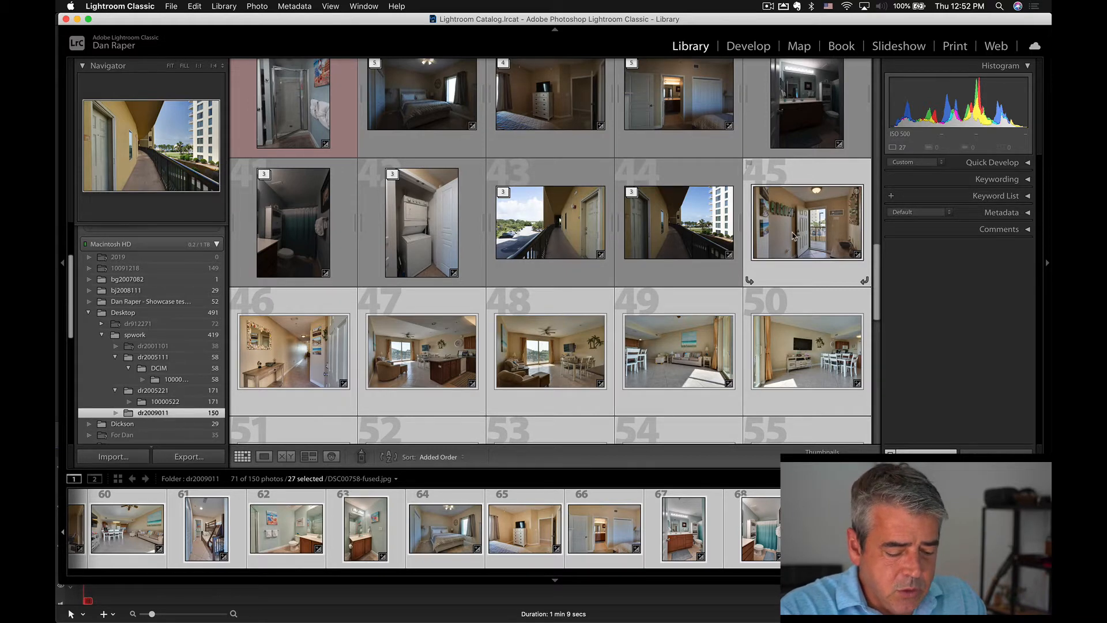
key("super+u")
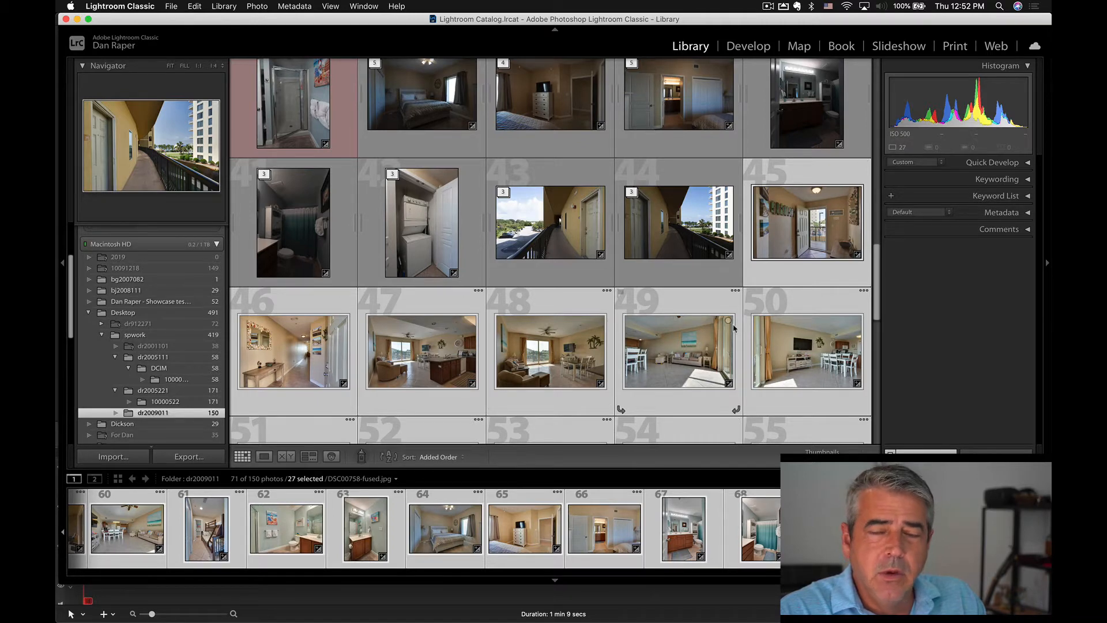
Sort the photos by Label Color and check the red-labelled group and the paired bracketed and fused images.
left_click(440, 457)
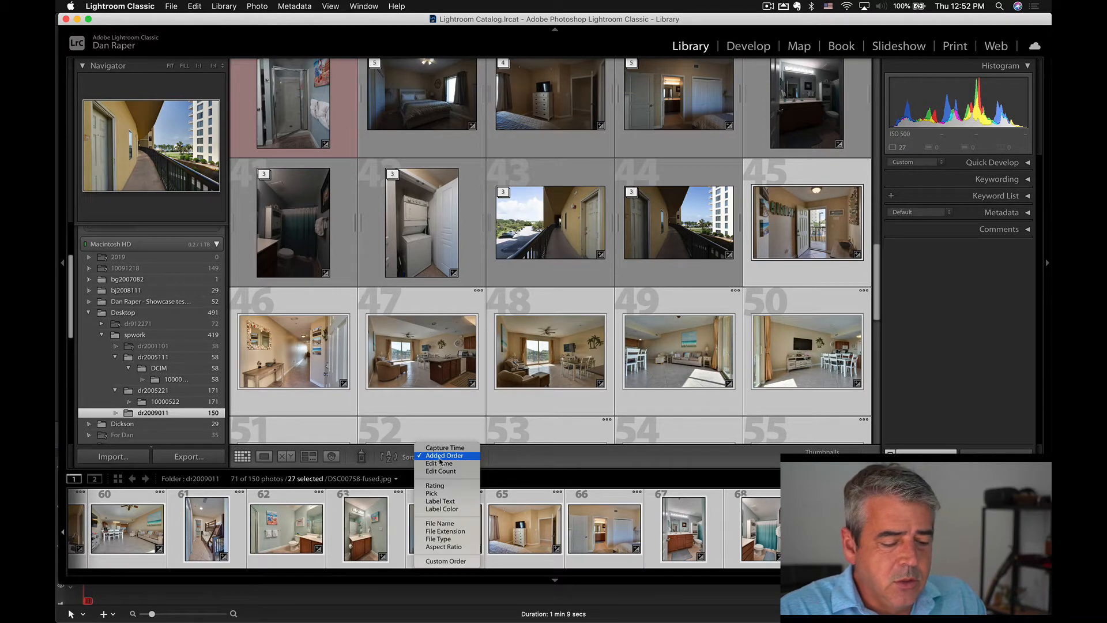
left_click(442, 509)
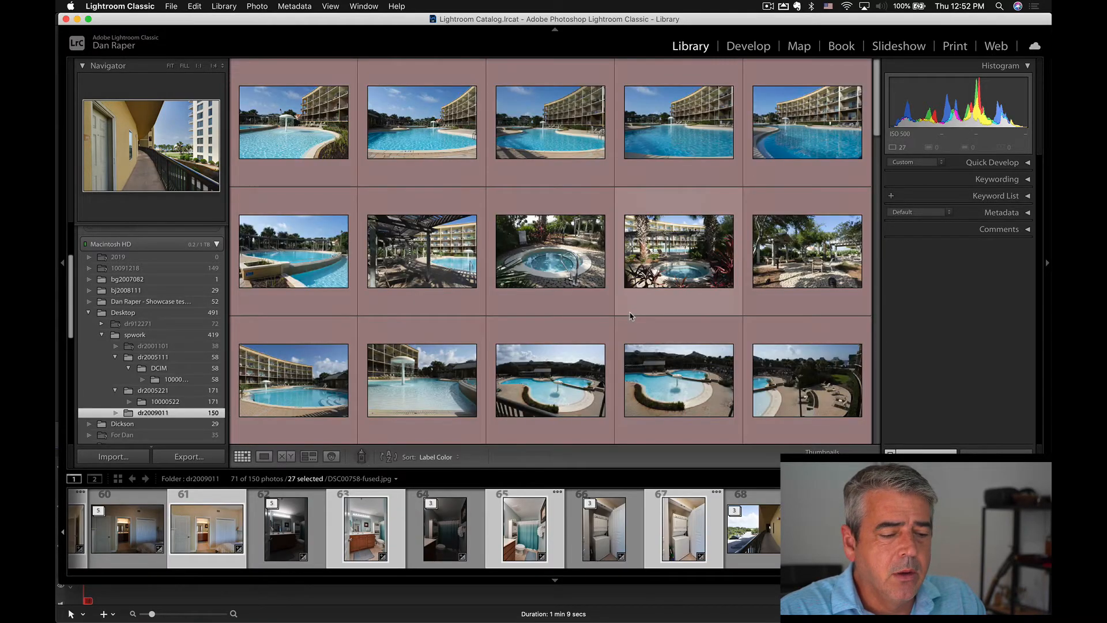
left_click(294, 122)
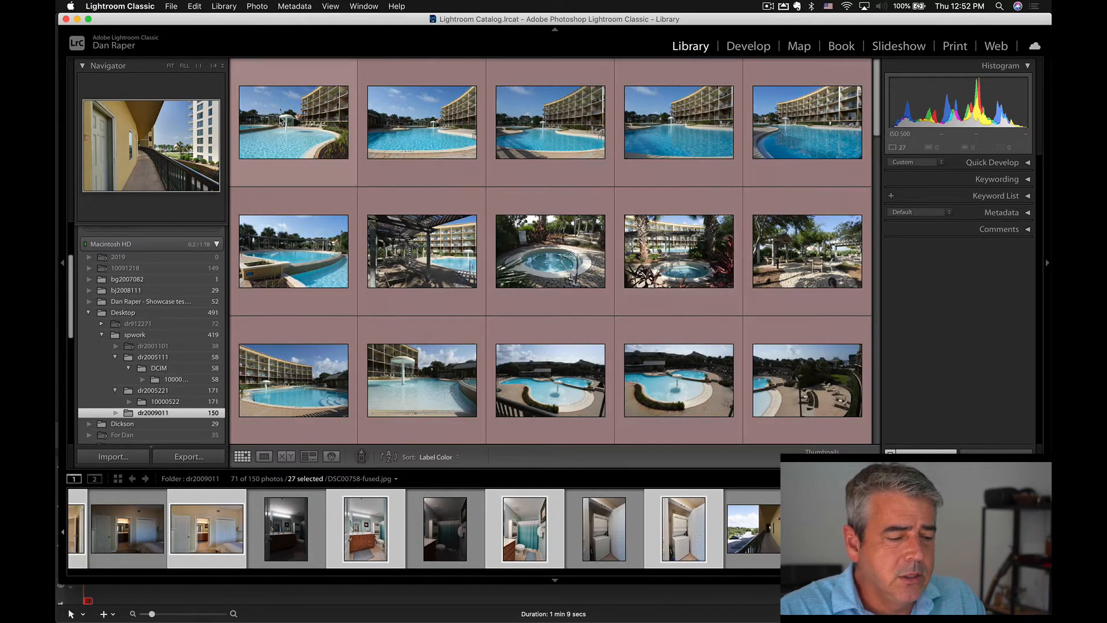
scroll(402, 213, "down", 2)
scroll(402, 212, "down", 3)
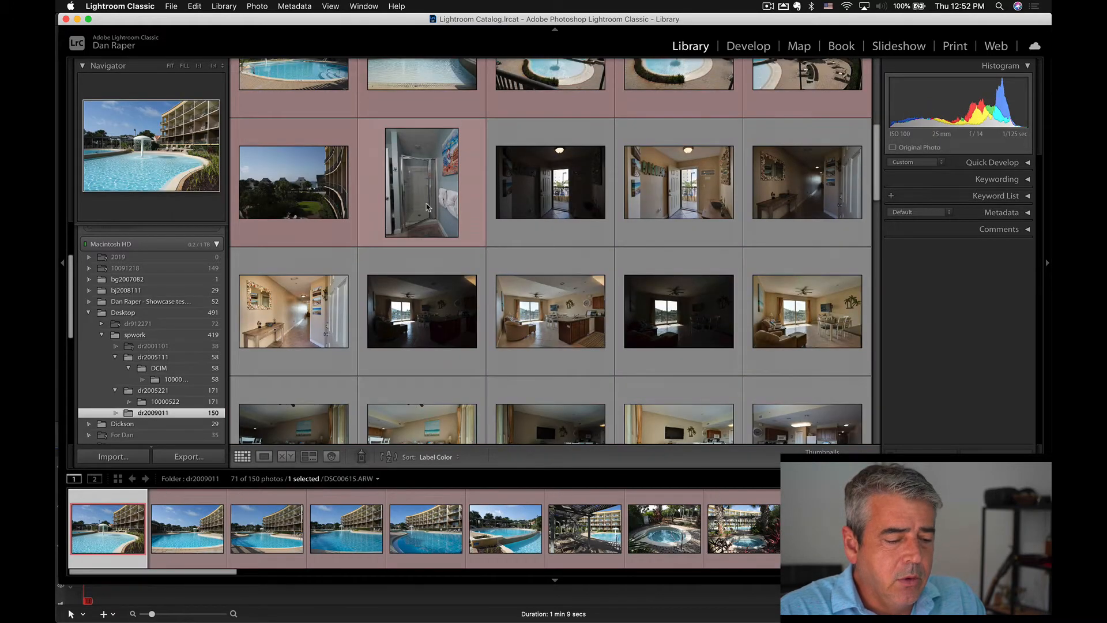
left_click(427, 204, "shift")
key("super+u")
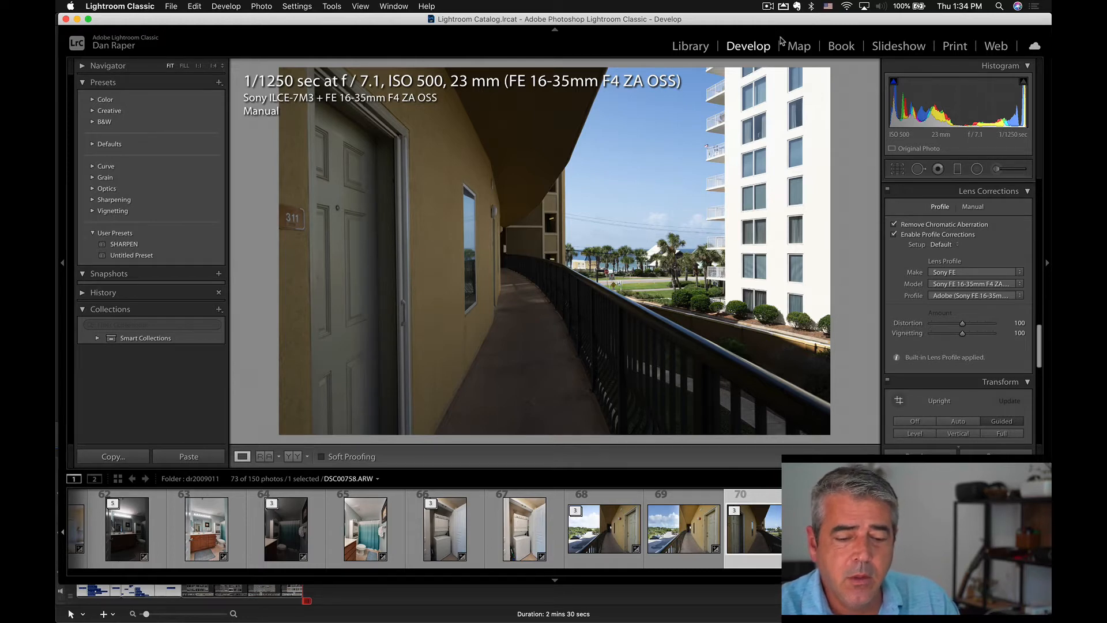
Select the three bracketed exposures of the exterior walkway in photo 70's stack and apply Auto tone.
scroll(950, 277, "up", 15)
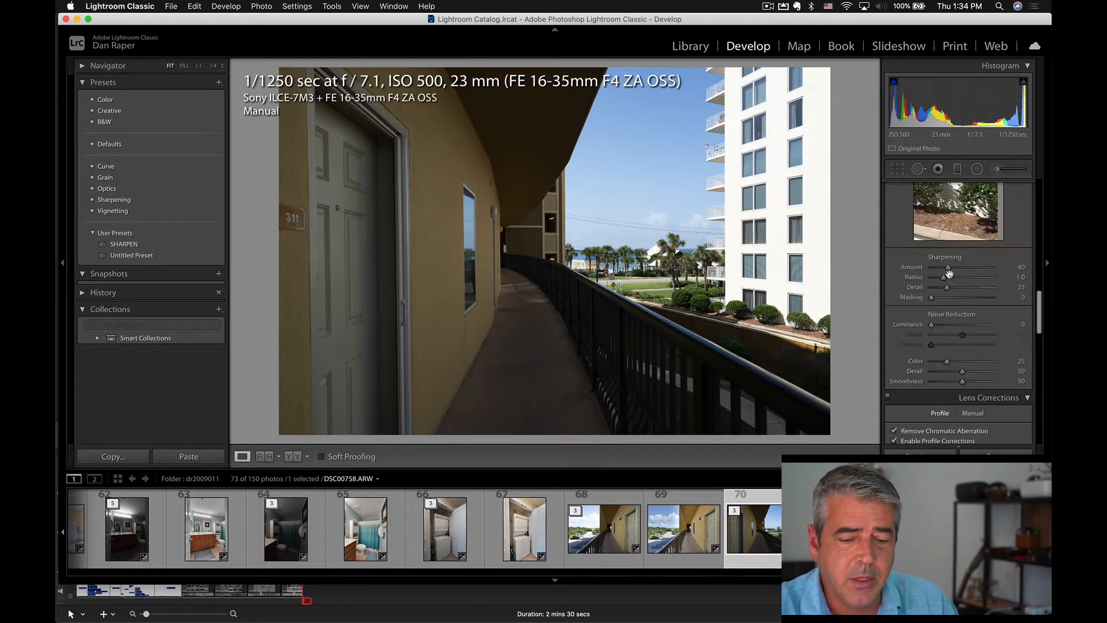
left_click(923, 530, "shift")
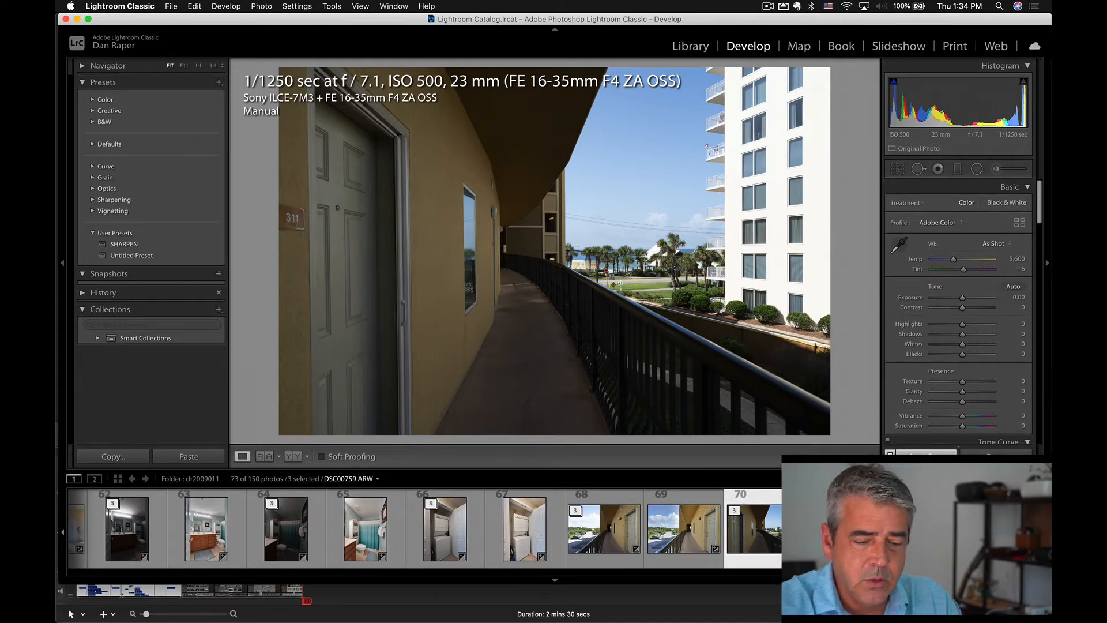
key("super+u")
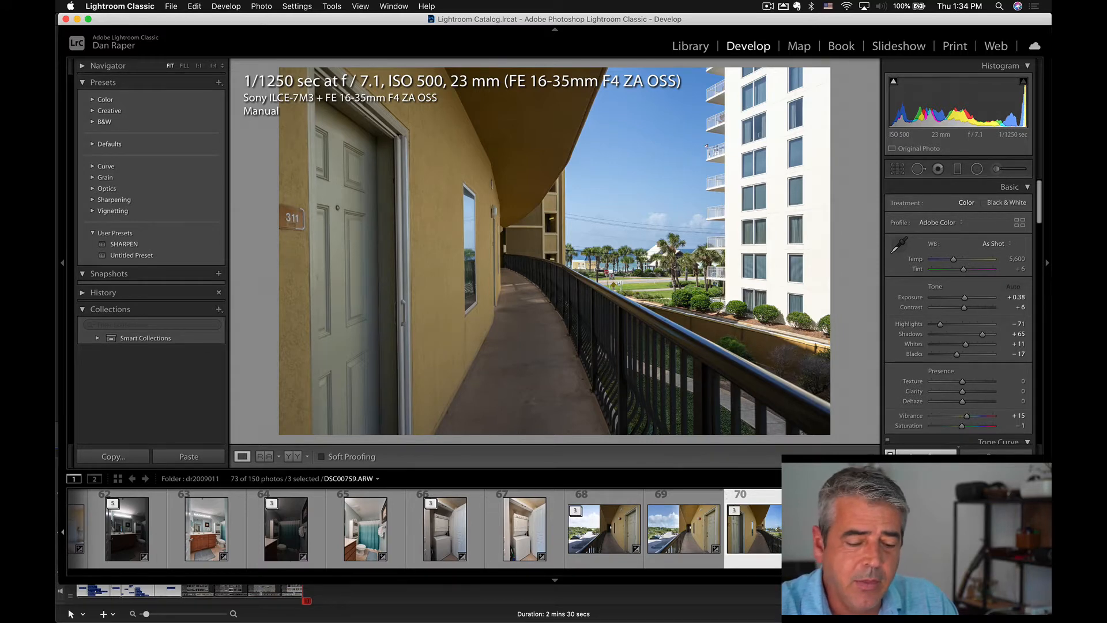
Compare the three auto-toned walkway exposures one by one and return to DSC00758.ARW.
key("Right")
left_click(772, 540)
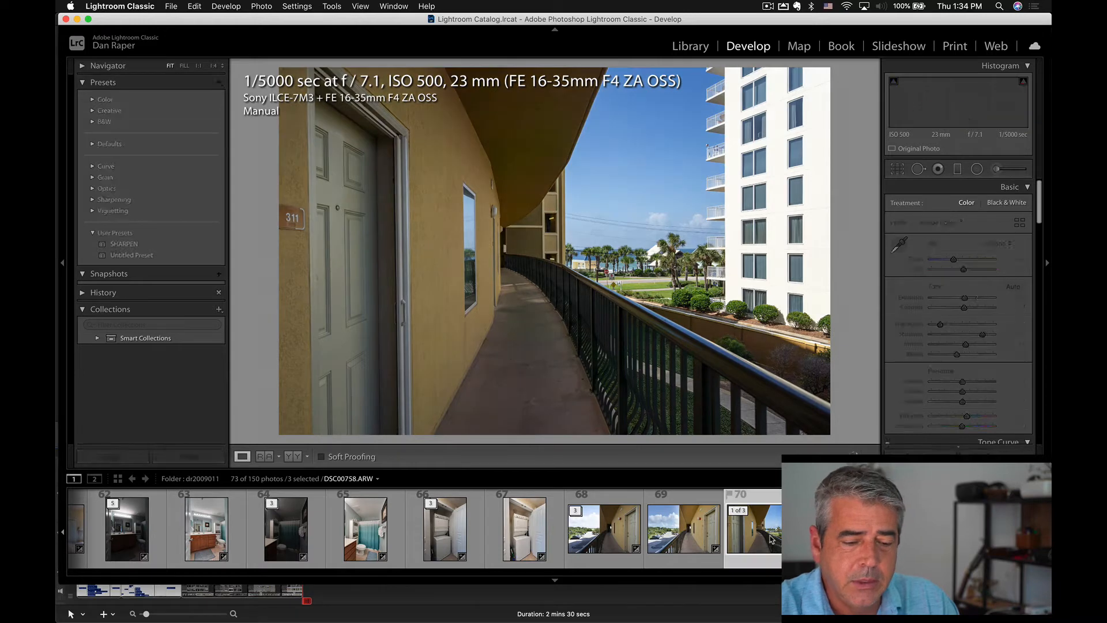
key("Right")
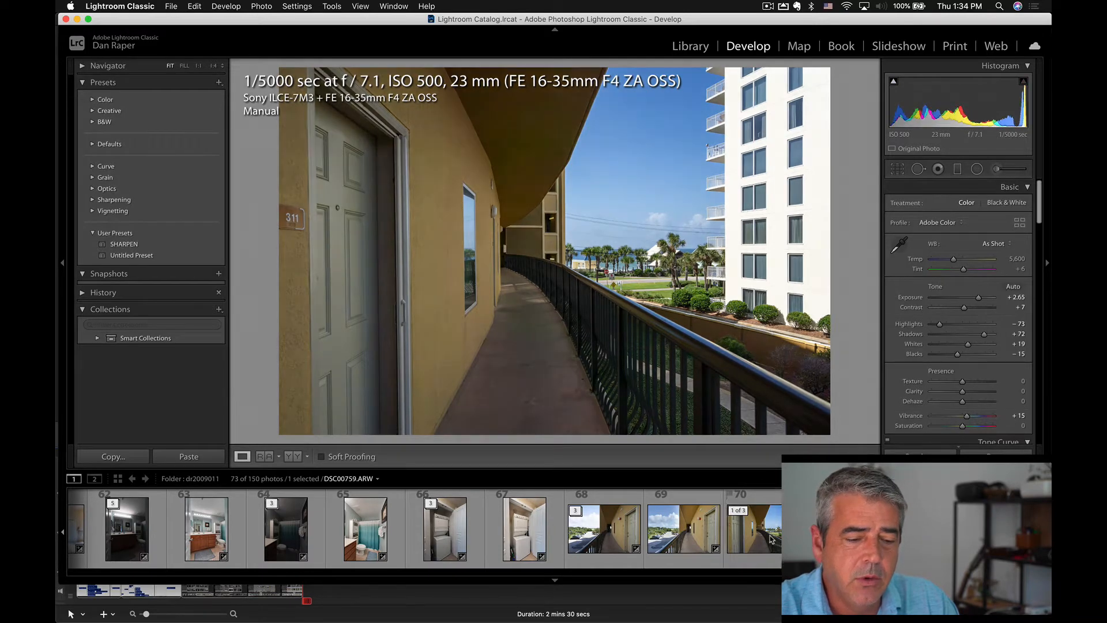
key("Right")
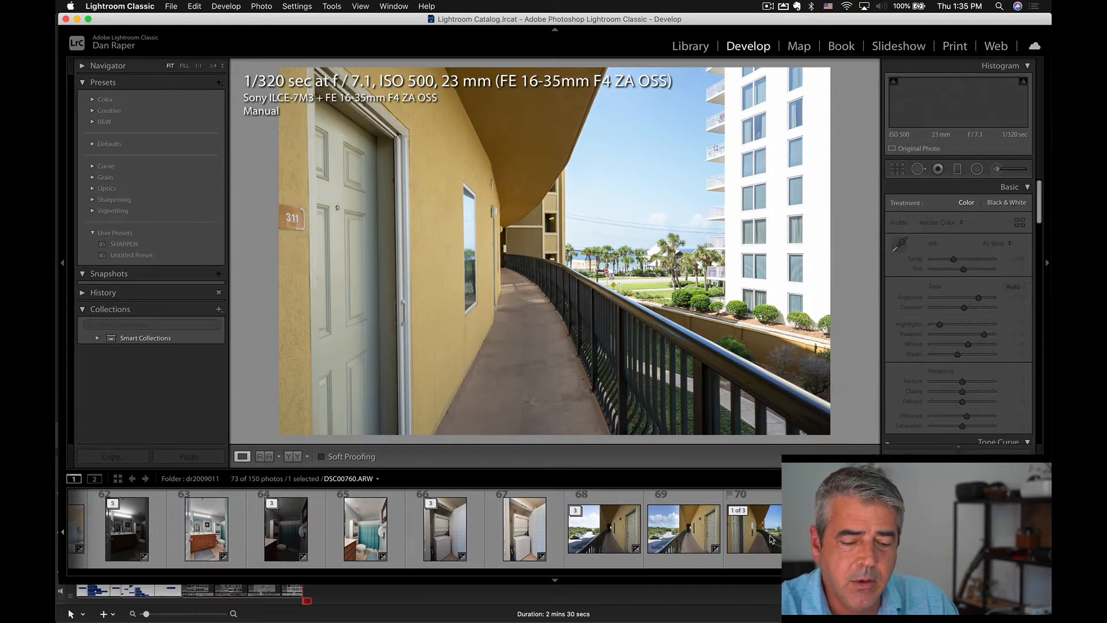
key("Left")
key("Left")
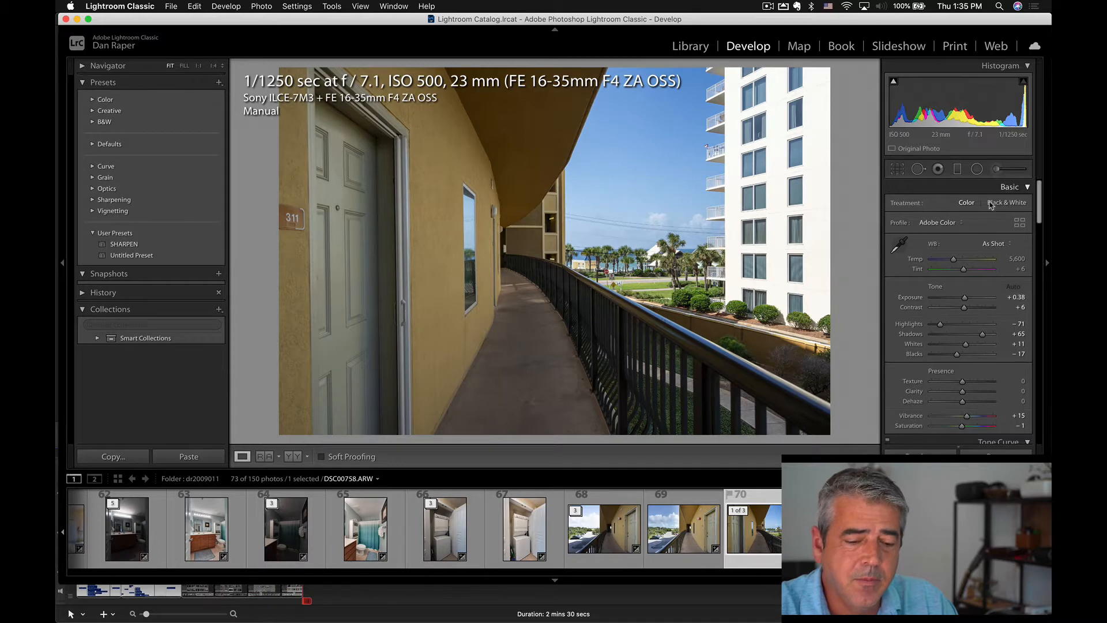
Open Crop & Straighten on the walkway photo and raise its Exposure to +0.72.
key("r")
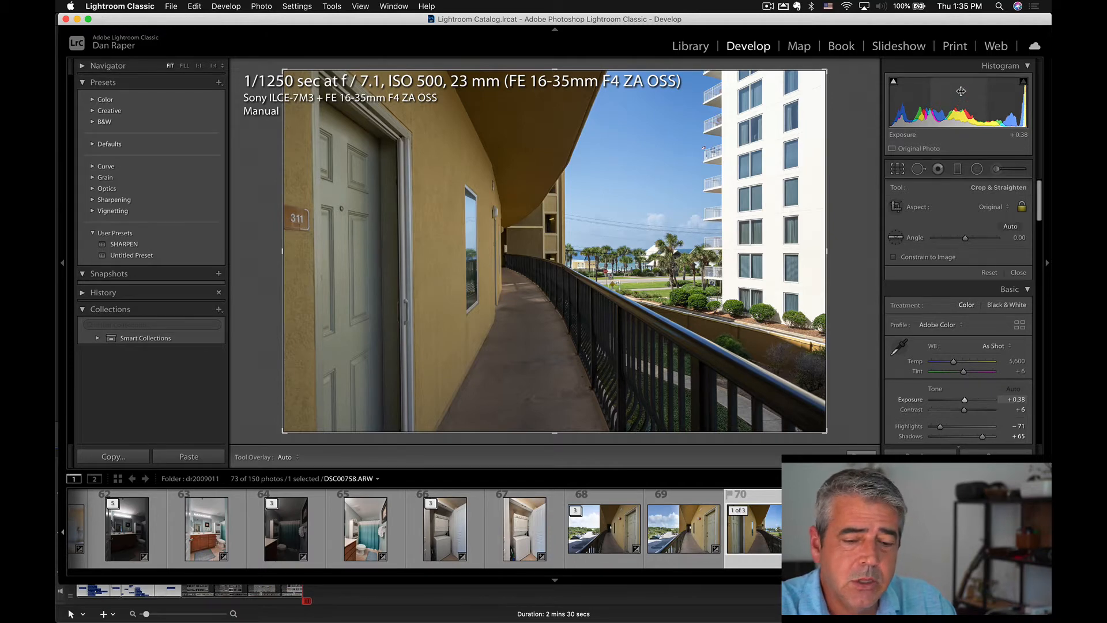
left_click_drag(959, 95, 967, 96)
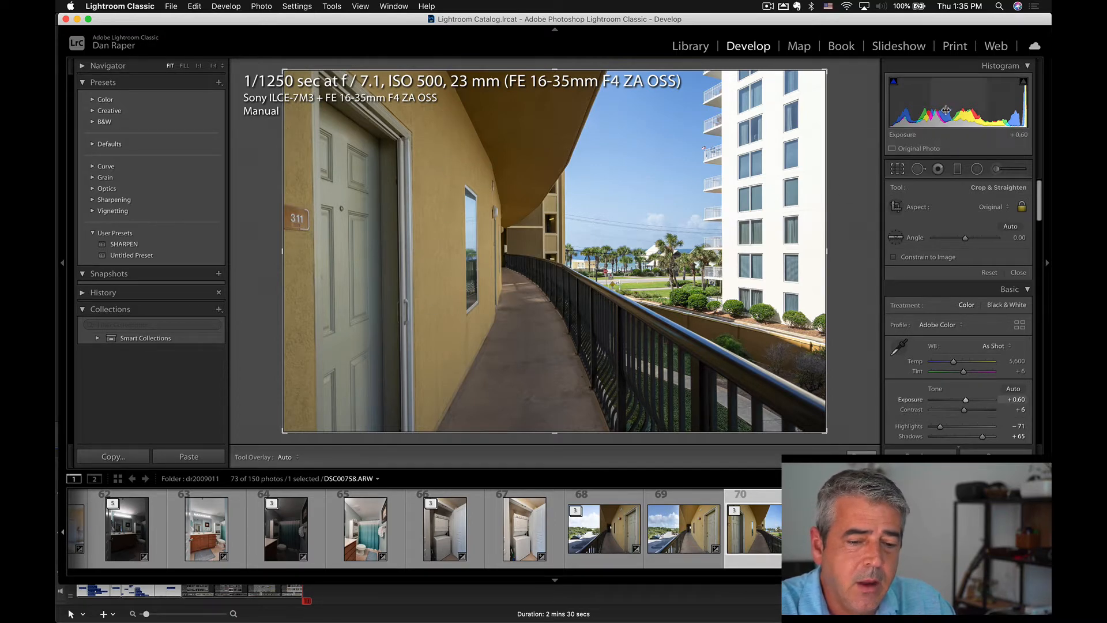
left_click_drag(965, 399, 965, 399)
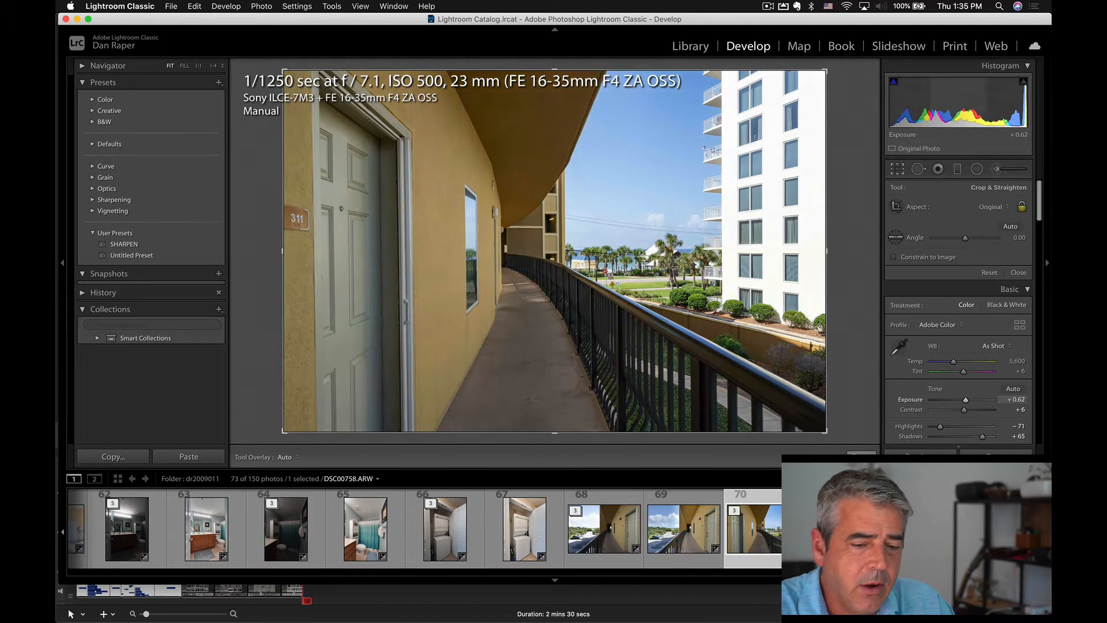
left_click_drag(961, 107, 962, 106)
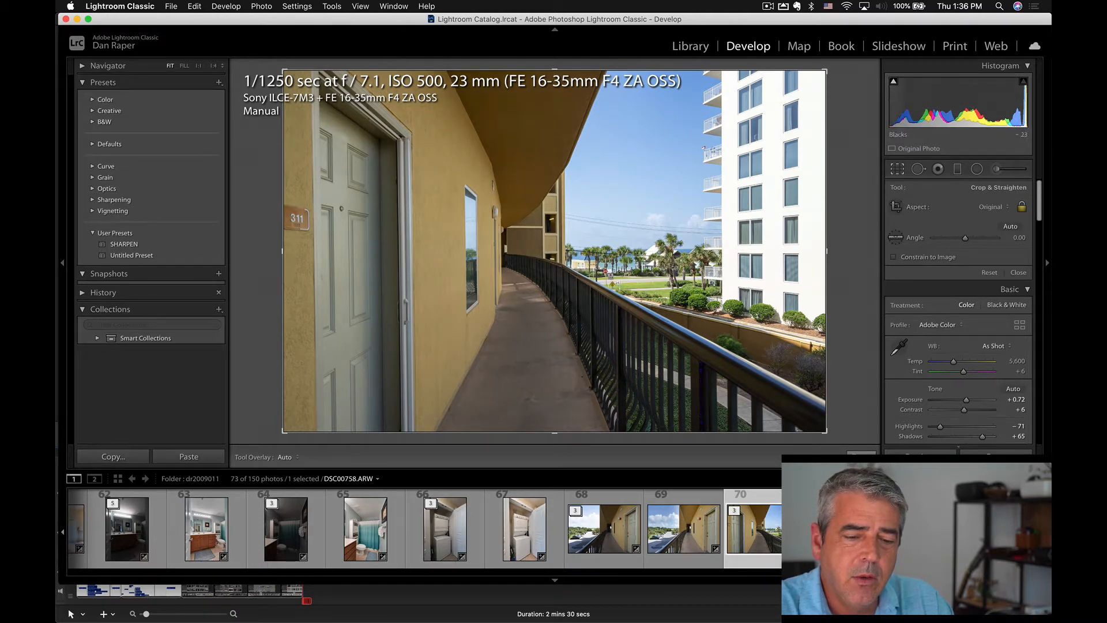
Lower the Blacks and raise the Whites of the walkway photo by adjusting both ends of the histogram.
left_click_drag(896, 108, 893, 108)
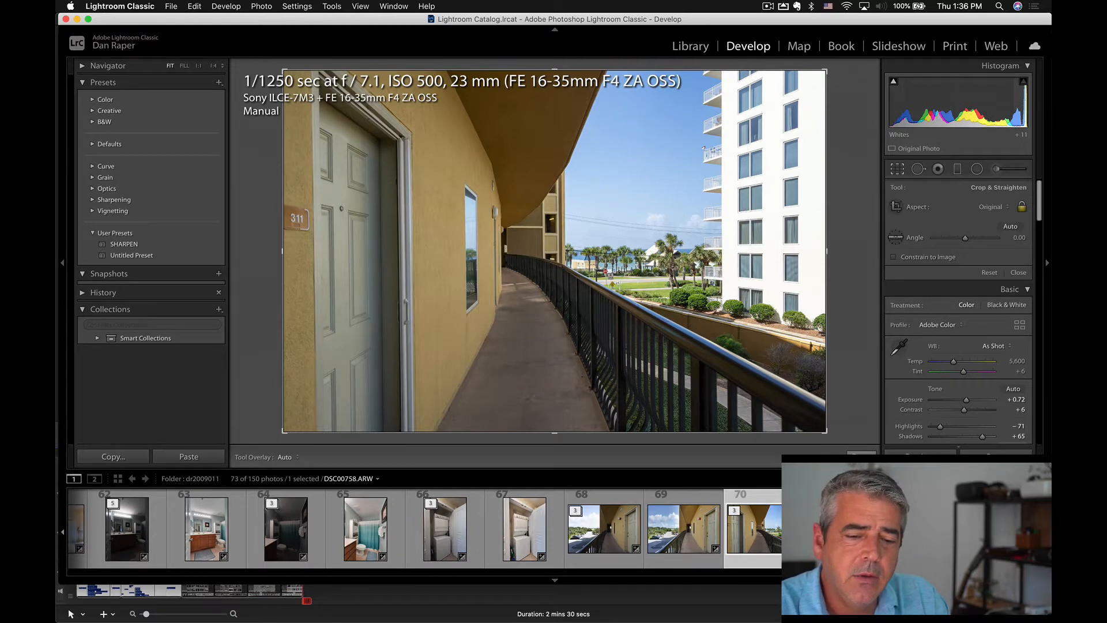
left_click_drag(1025, 106, 1032, 106)
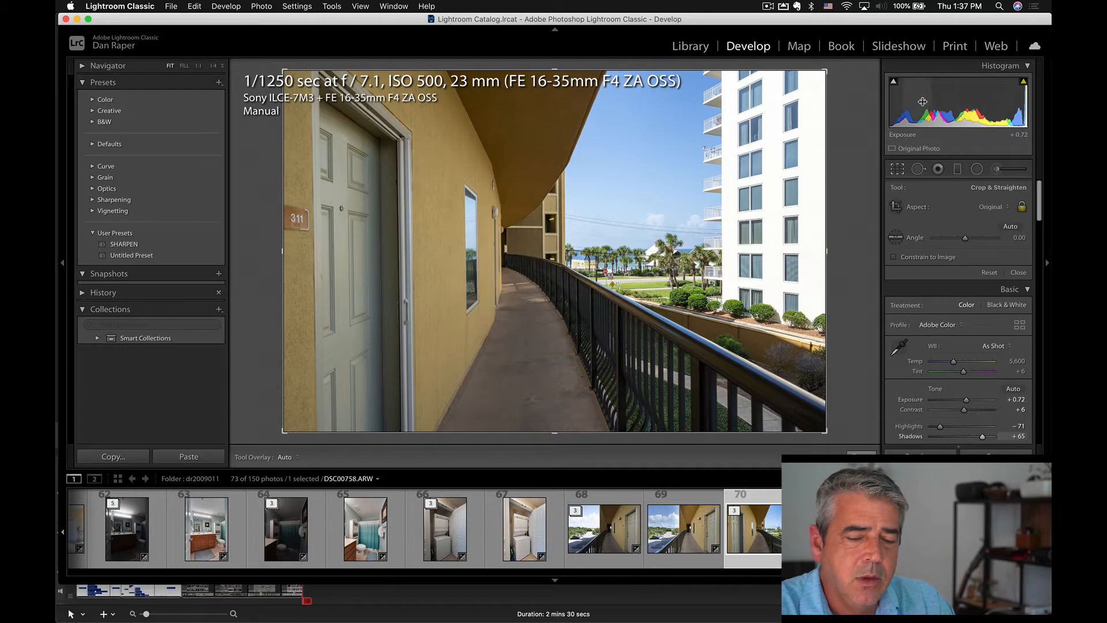
Set the walkway photo's Shadows to +78 and its Highlights to -100.
left_click_drag(983, 437, 988, 436)
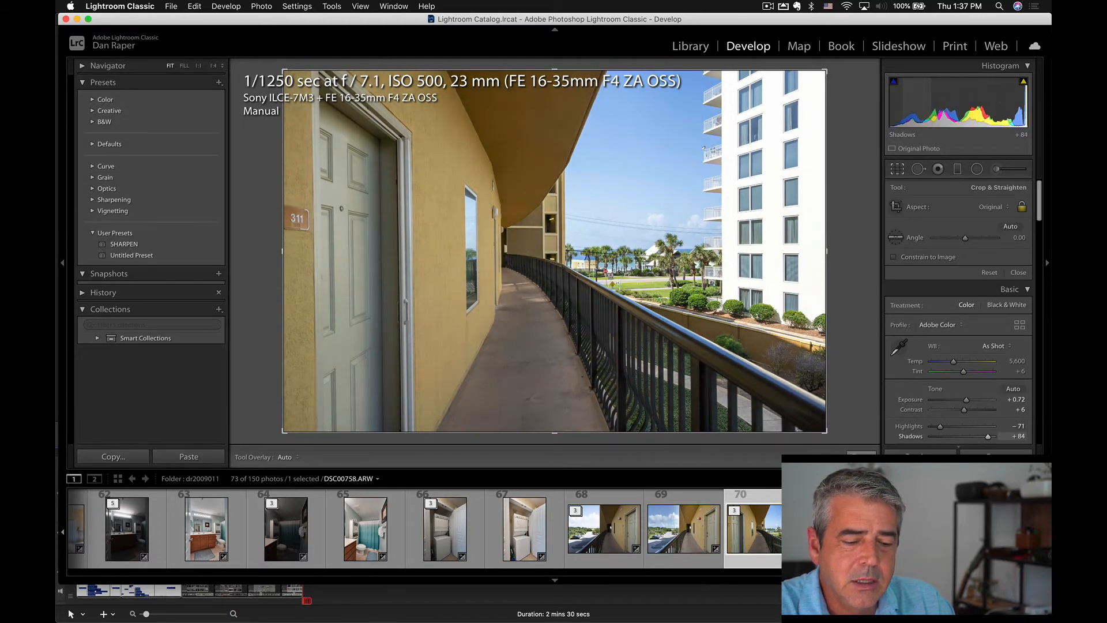
left_click_drag(919, 101, 916, 100)
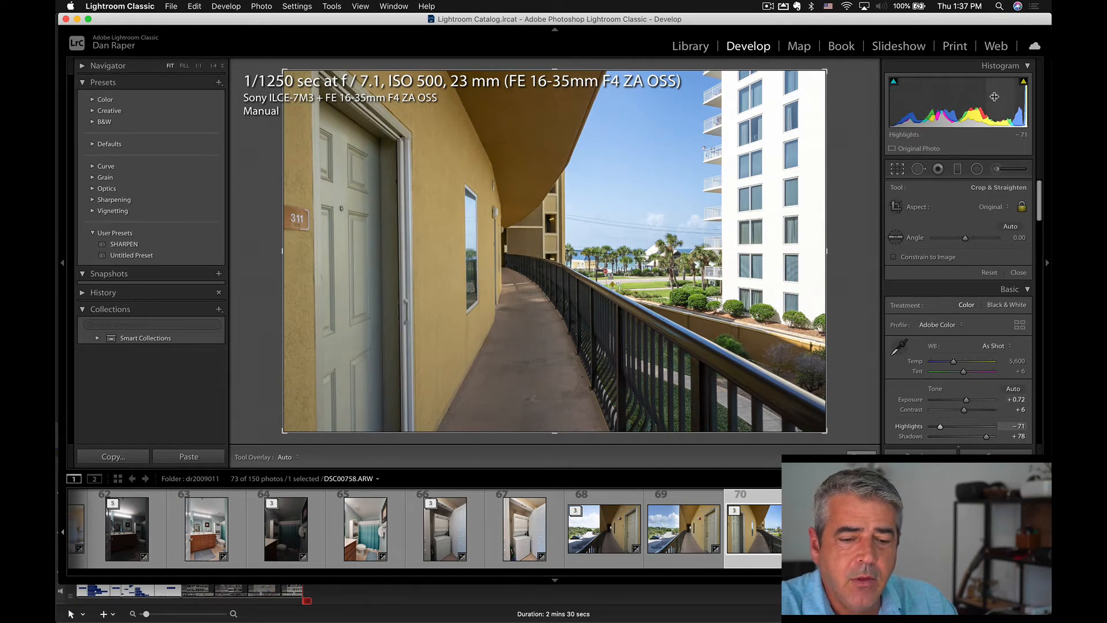
mouse_move(995, 96)
left_mouse_down()
mouse_move(974, 97)
mouse_move(1017, 96)
mouse_move(974, 96)
left_mouse_up()
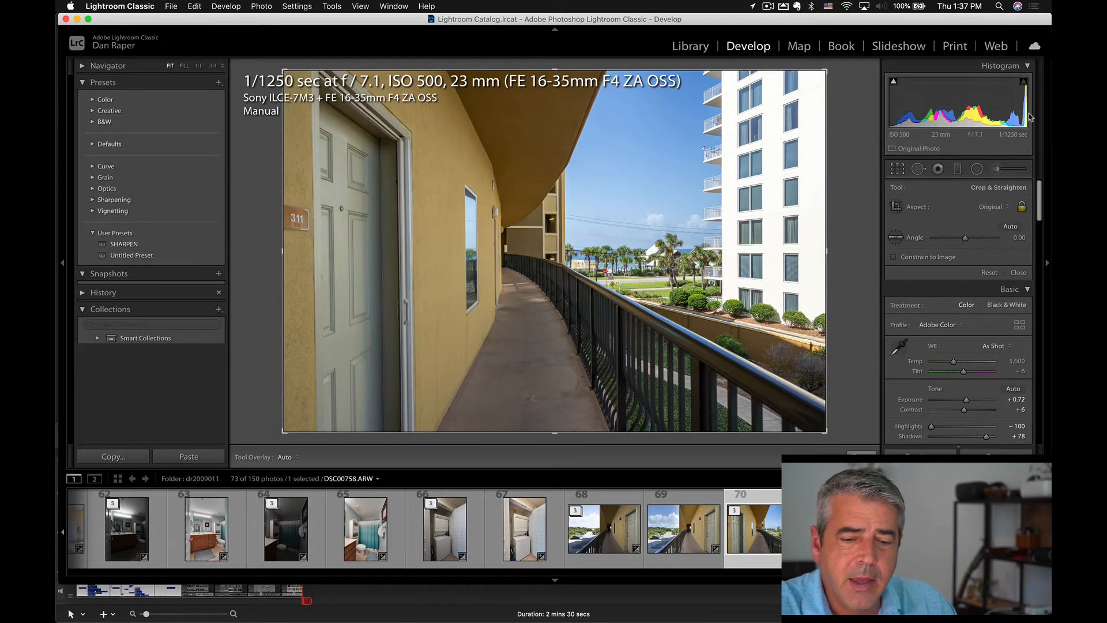
Raise the Whites of DSC00758.ARW slightly, and set DSC00759.ARW's Exposure to +3.19, Highlights to -91 and Shadows to +70.
left_click_drag(1019, 104, 1022, 104)
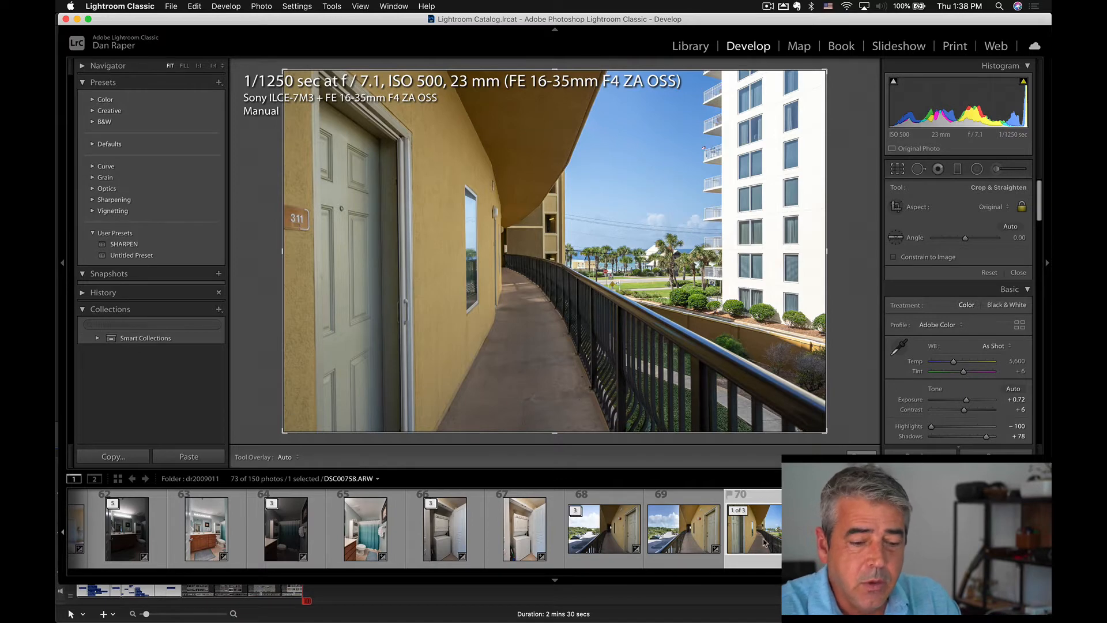
left_click(835, 528)
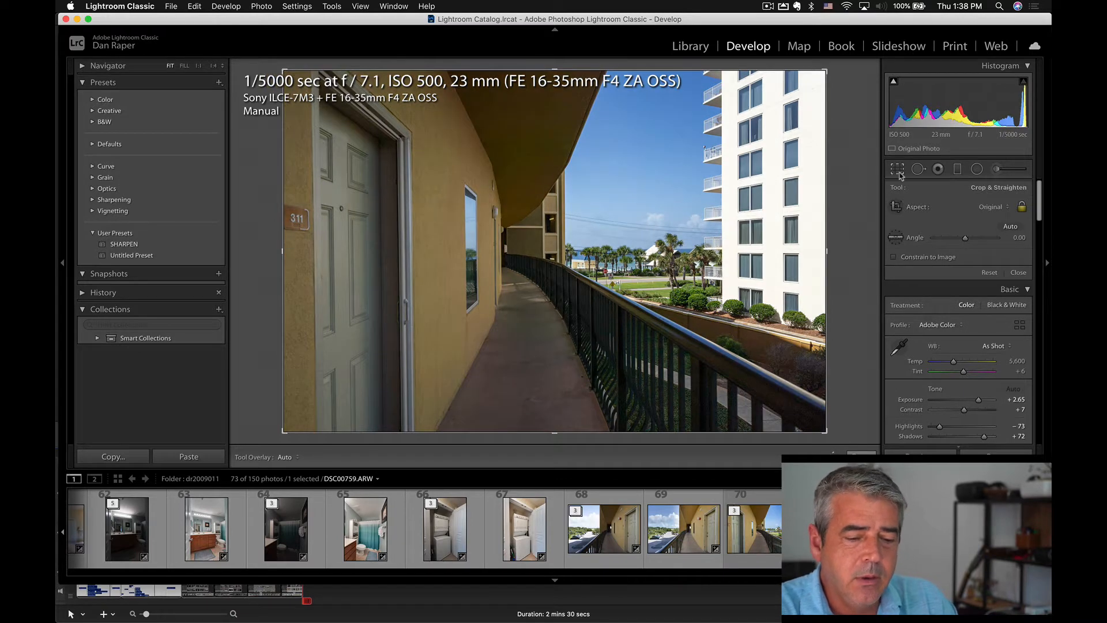
left_click_drag(958, 100, 977, 100)
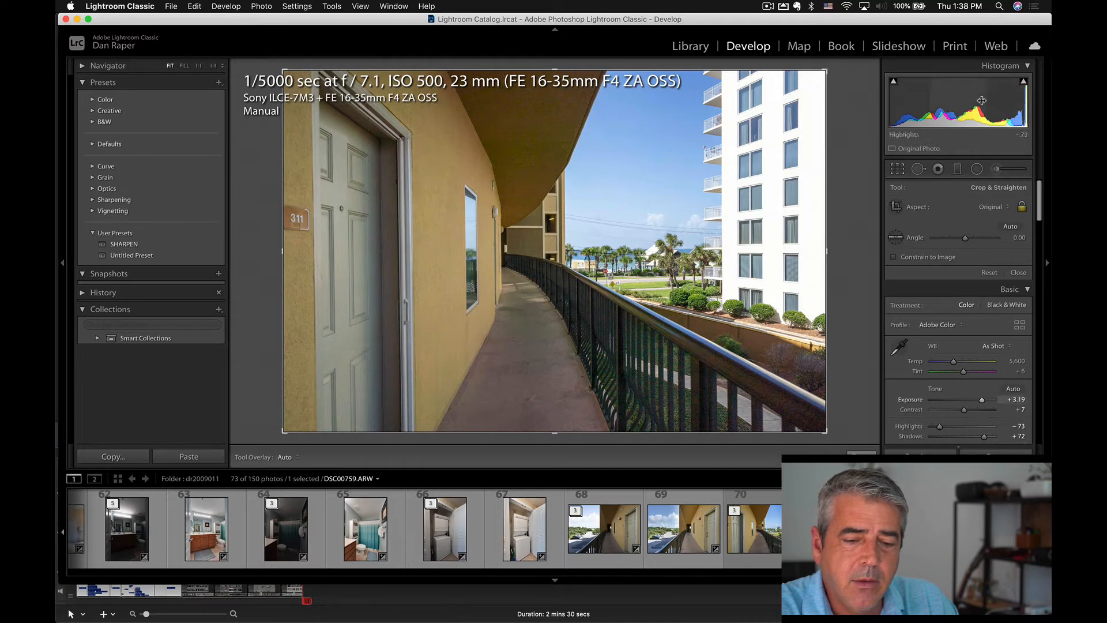
left_click_drag(929, 102, 986, 108)
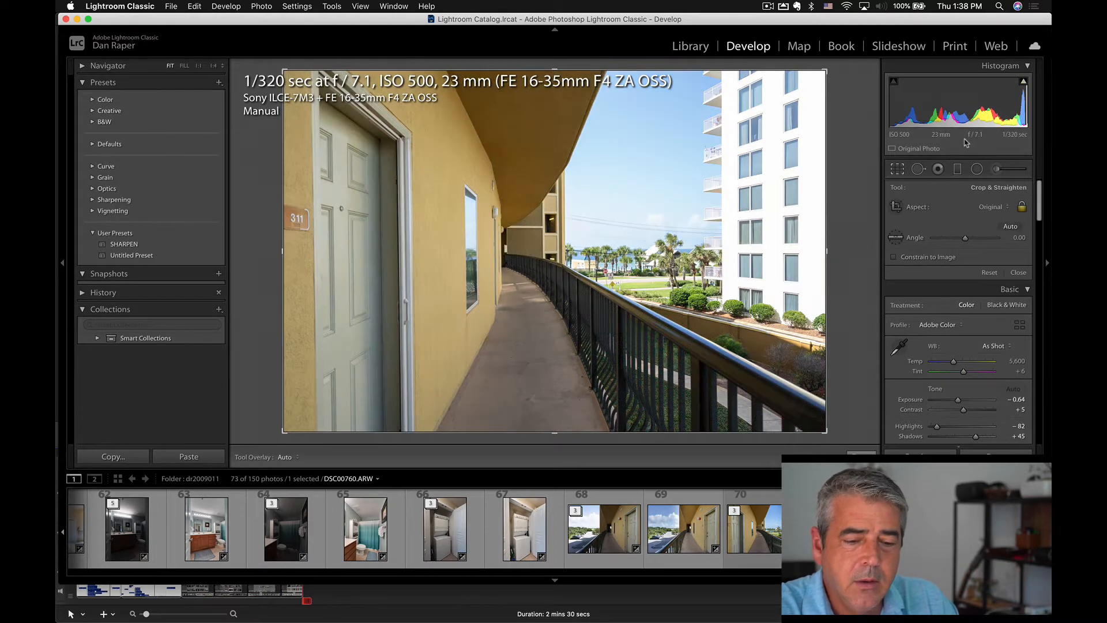
Set DSC00760.ARW's Exposure to -0.80, its Shadows to +51 and its Highlights to -100.
left_click_drag(957, 104, 945, 104)
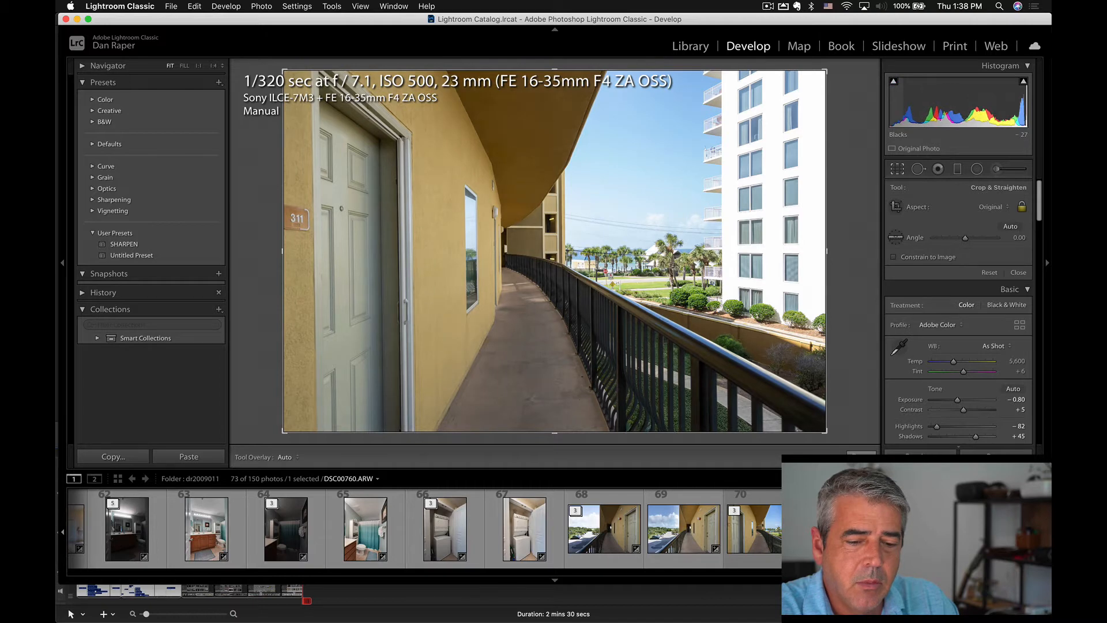
left_click_drag(921, 110, 925, 110)
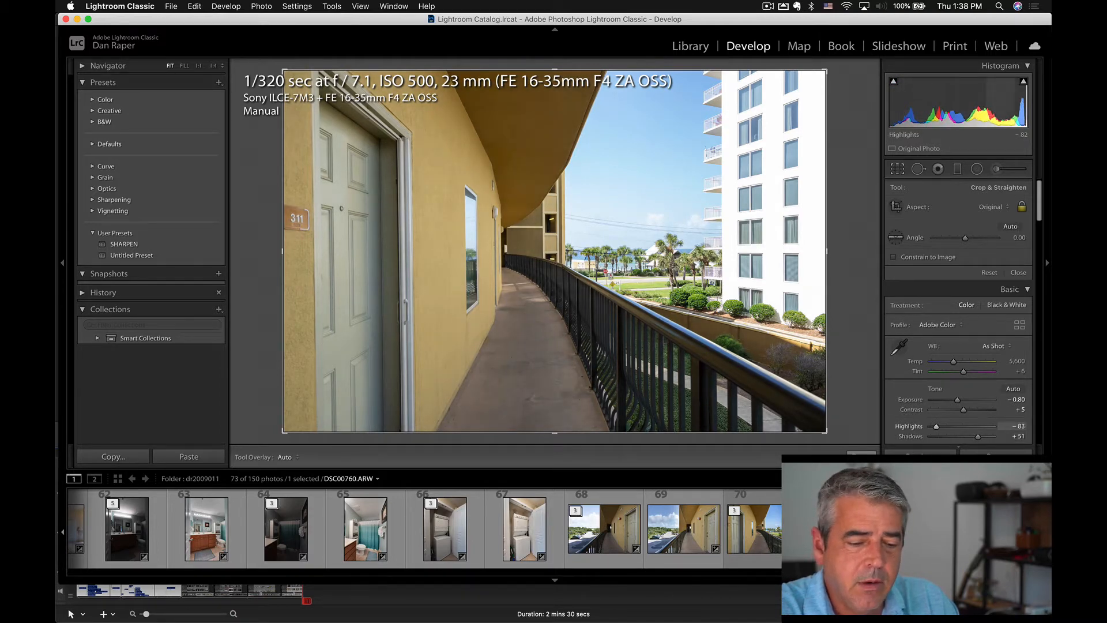
left_click_drag(1000, 110, 988, 110)
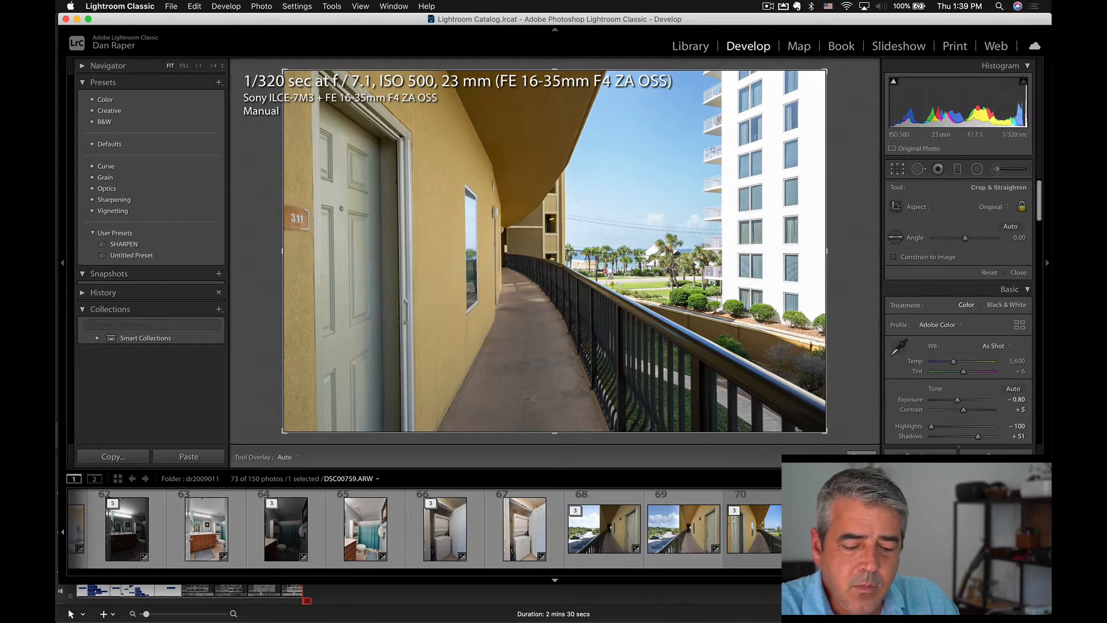
Compare the three adjusted walkway exposures and lower DSC00760.ARW's Exposure to -0.92.
left_click(785, 530)
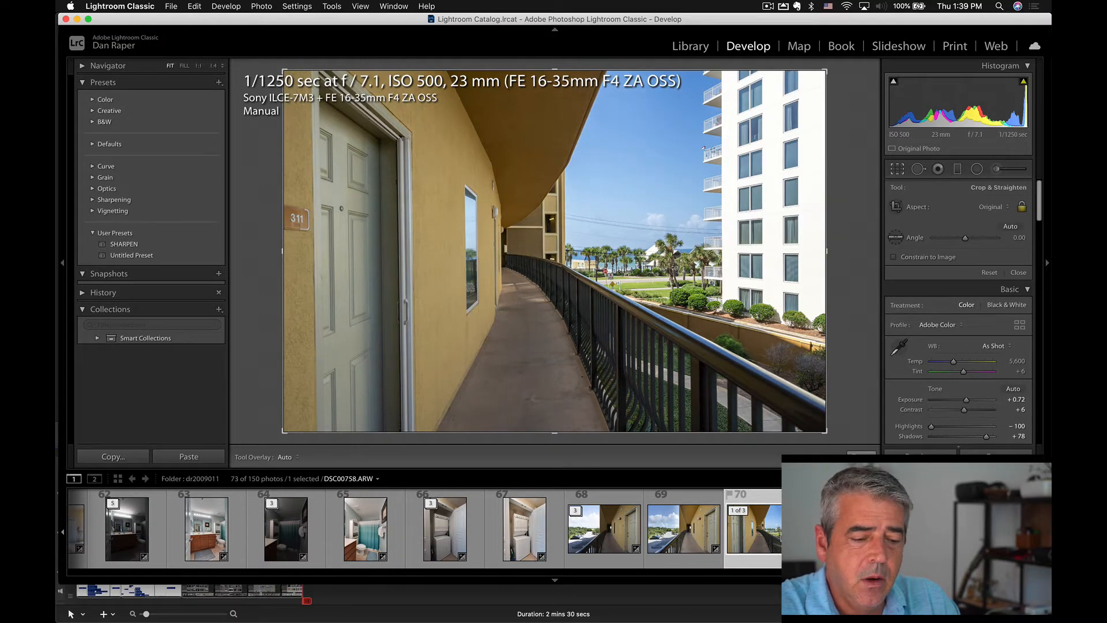
key("Right")
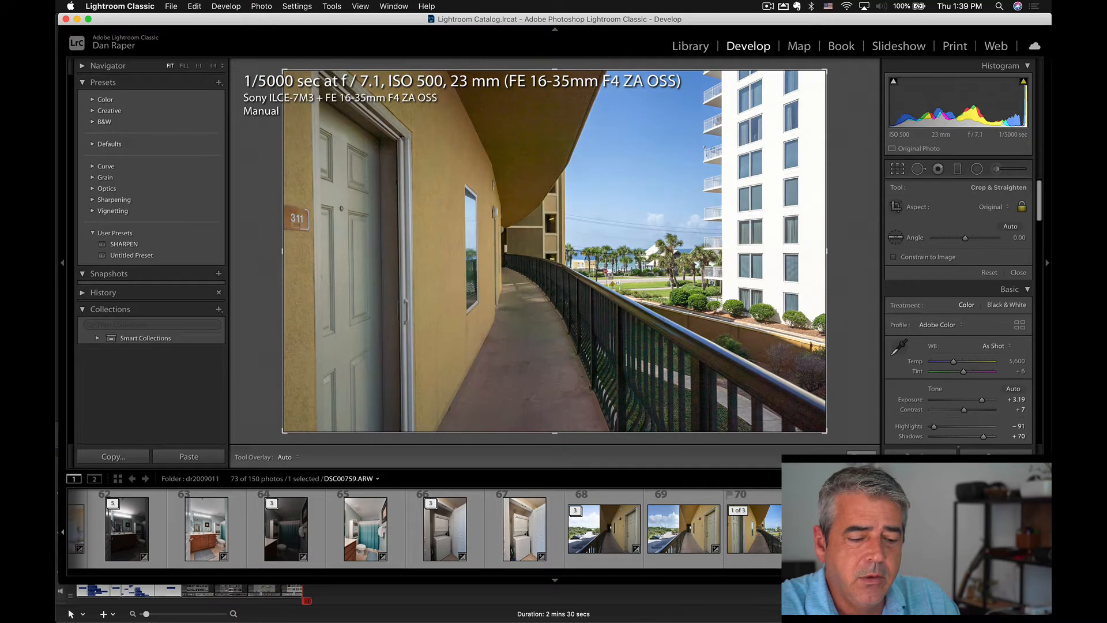
key("Right")
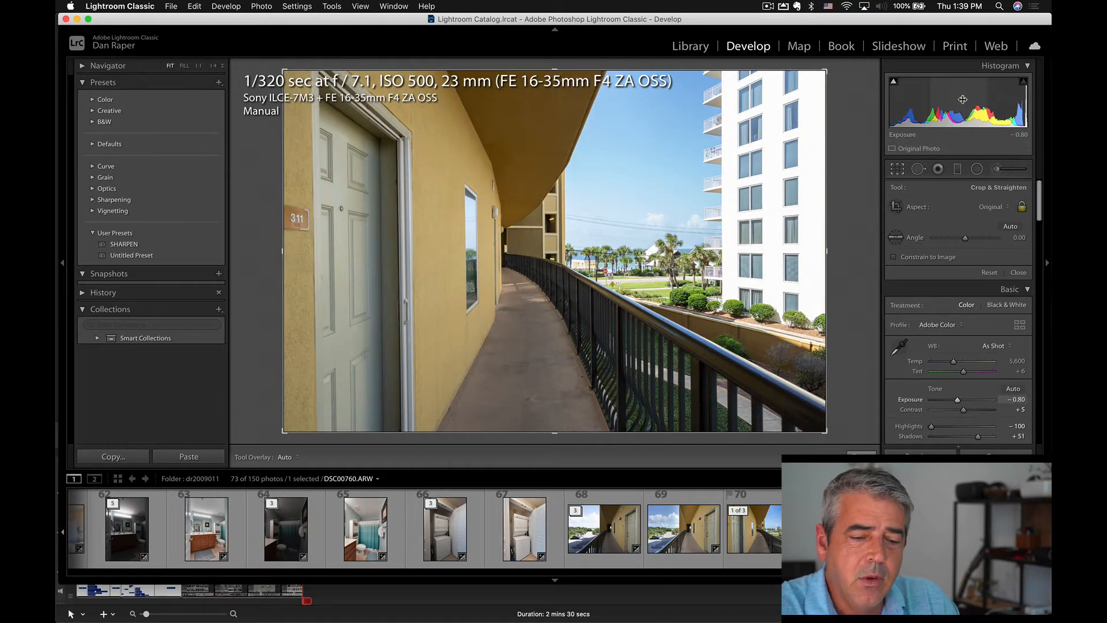
left_click_drag(957, 113, 952, 112)
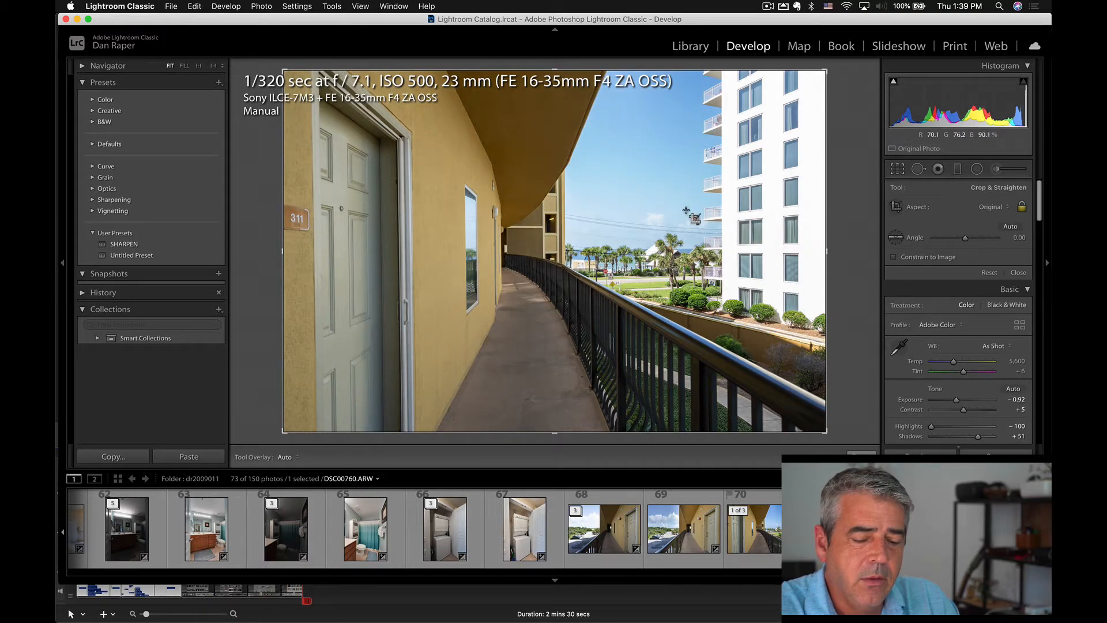
left_click(788, 529)
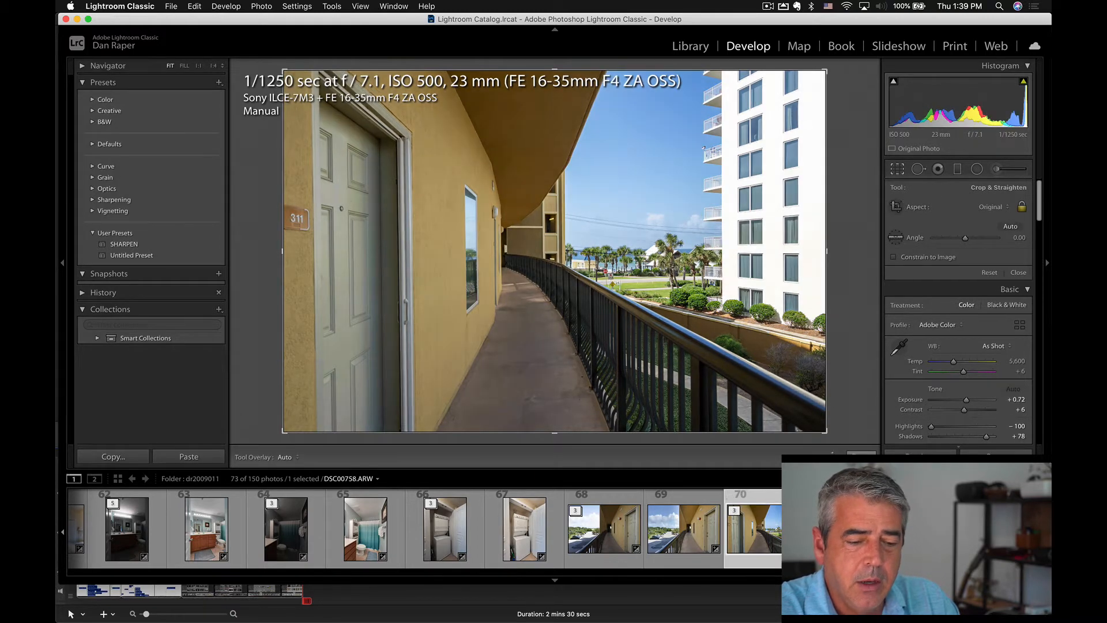
left_click(843, 530)
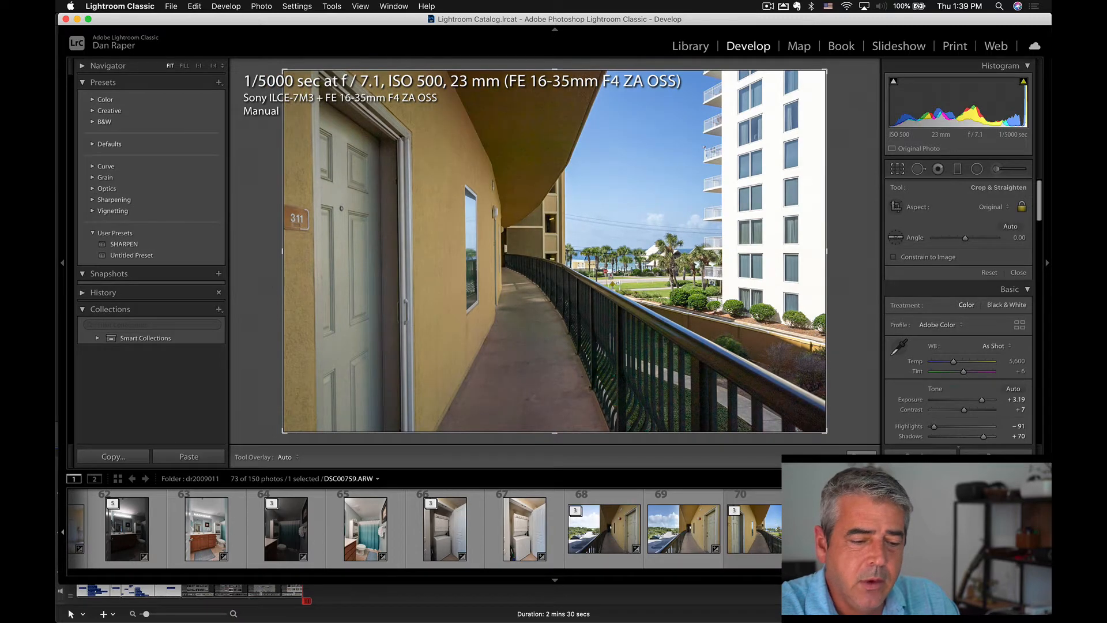
Select all three walkway exposures, auto-tone them together and review each one.
left_click(777, 551)
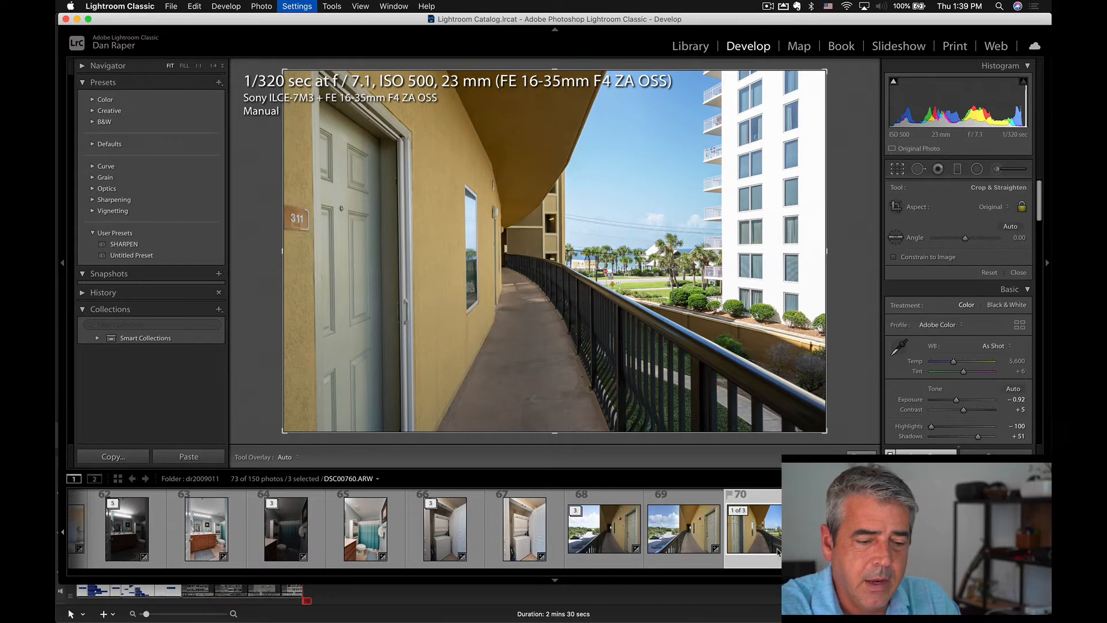
key("super+u")
left_click(758, 537)
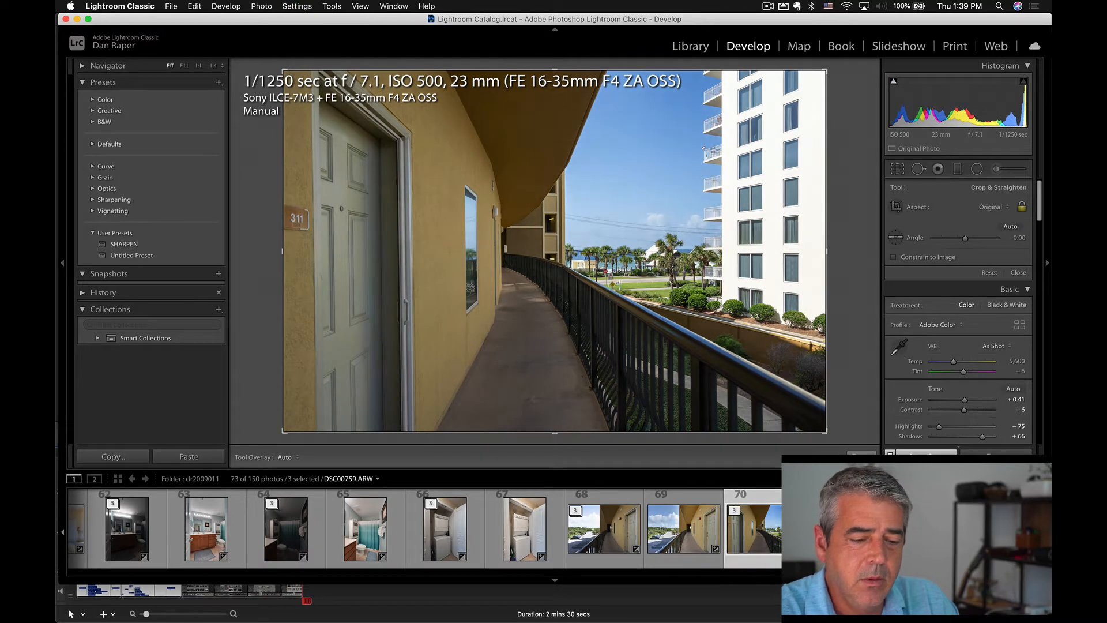
key("Right")
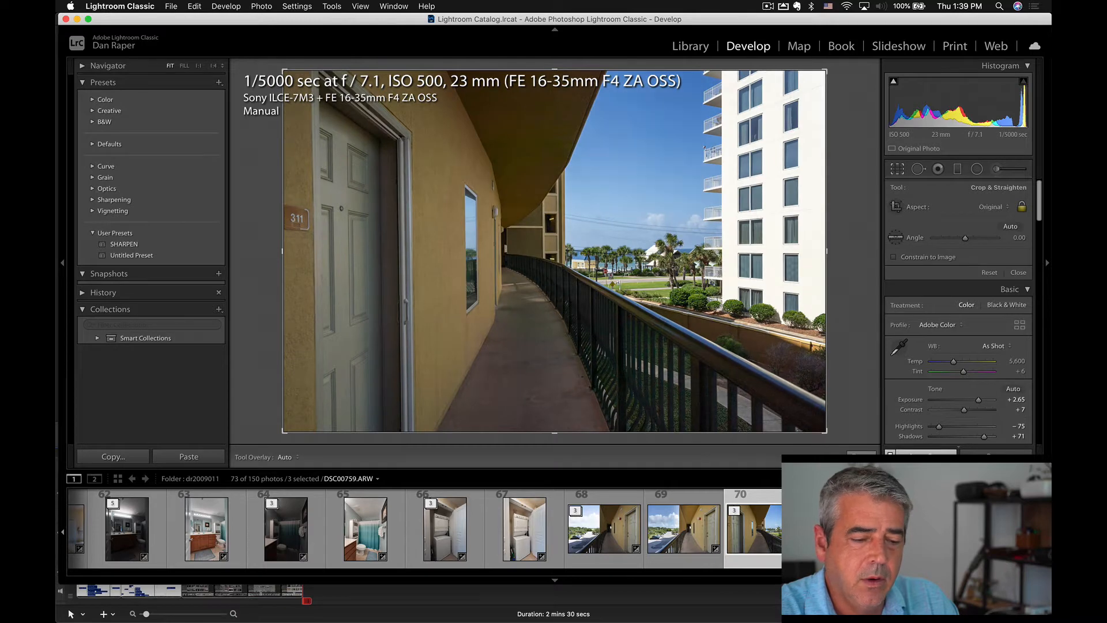
key("Right")
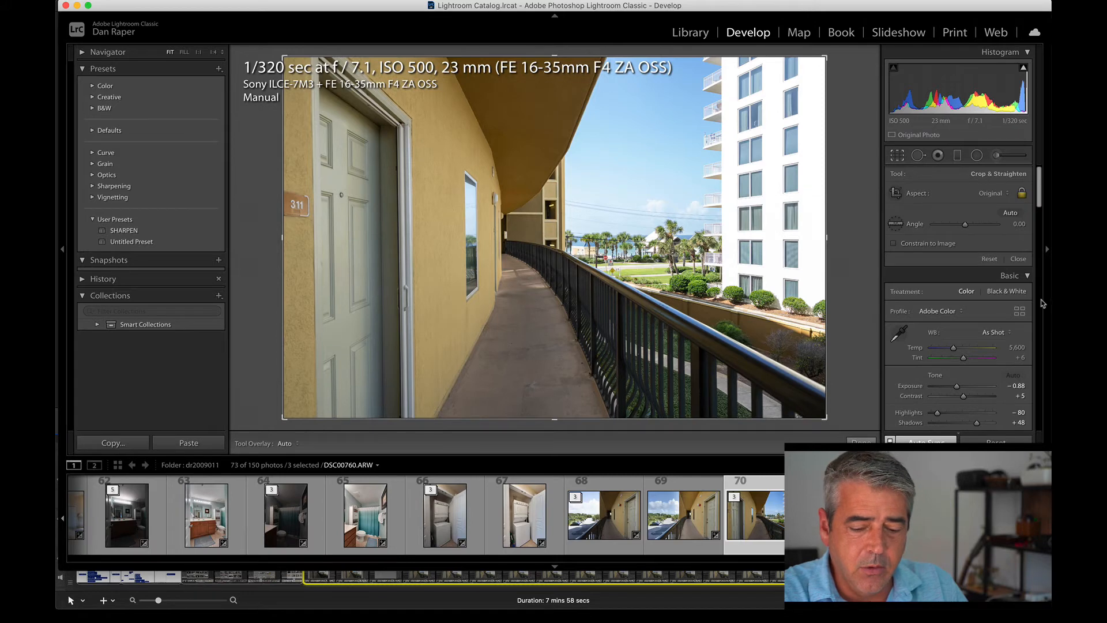
Reset the develop settings of the three walkway exposures, check the unedited frames and open DSC00755-fused.jpg.
left_click(996, 443)
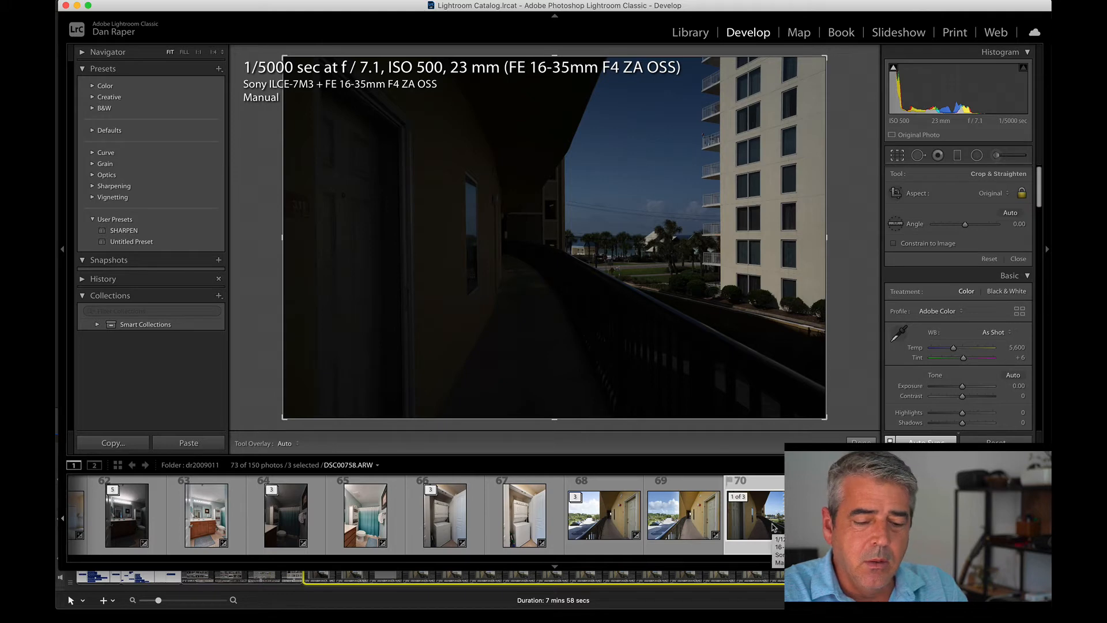
left_click(686, 515)
key("Right")
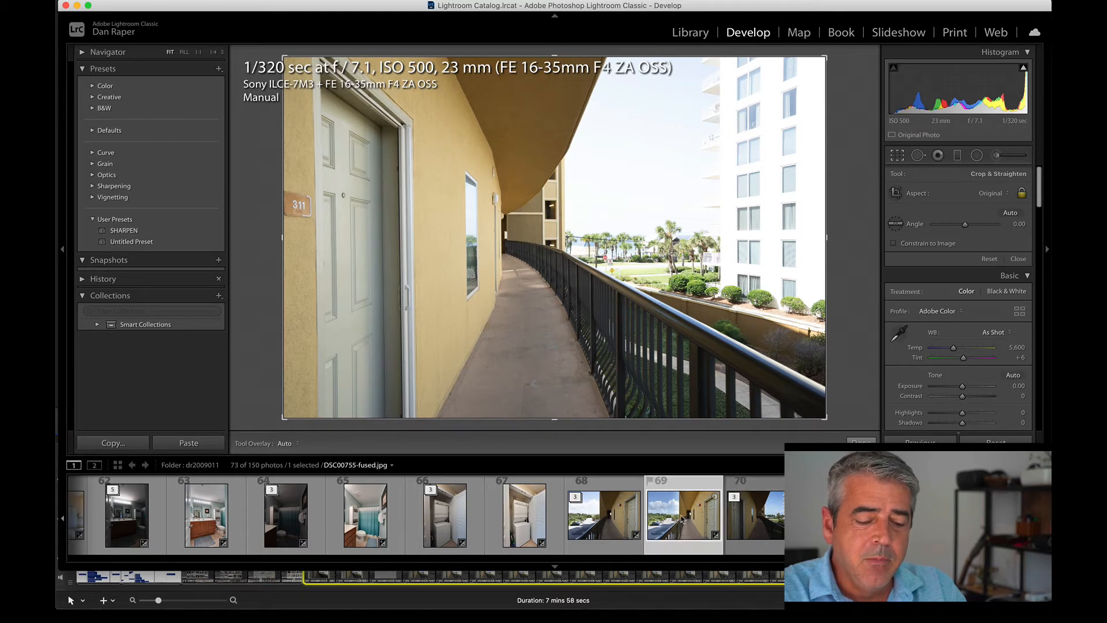
left_click(682, 519)
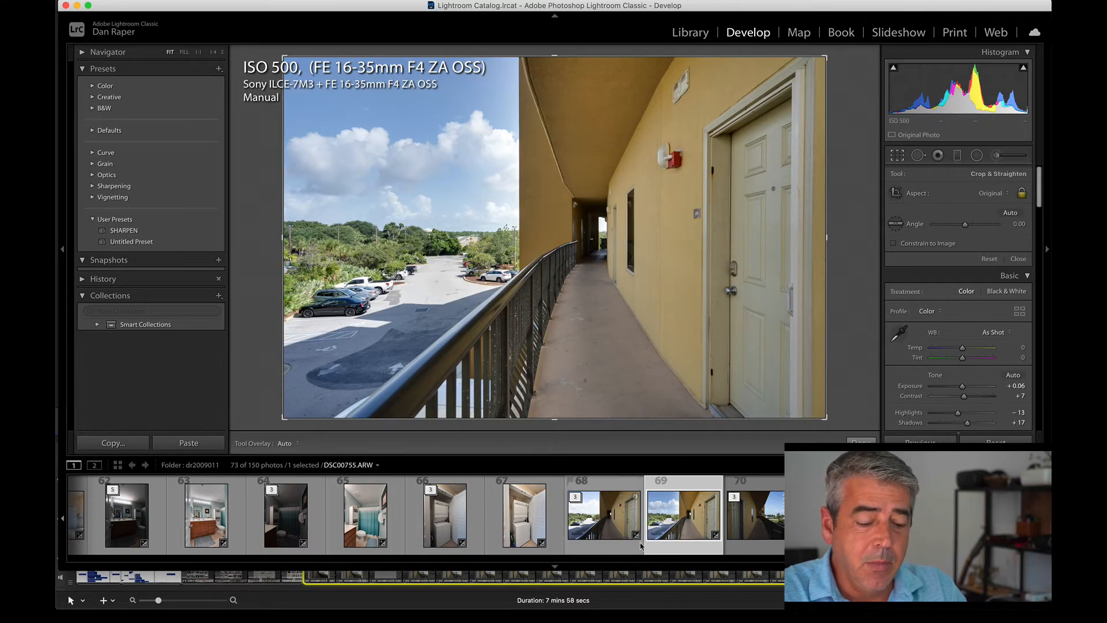
Open the pool photo DSC00618.ARW, auto-tone it and slightly lower its Exposure from the histogram.
scroll(661, 523, "left", 15)
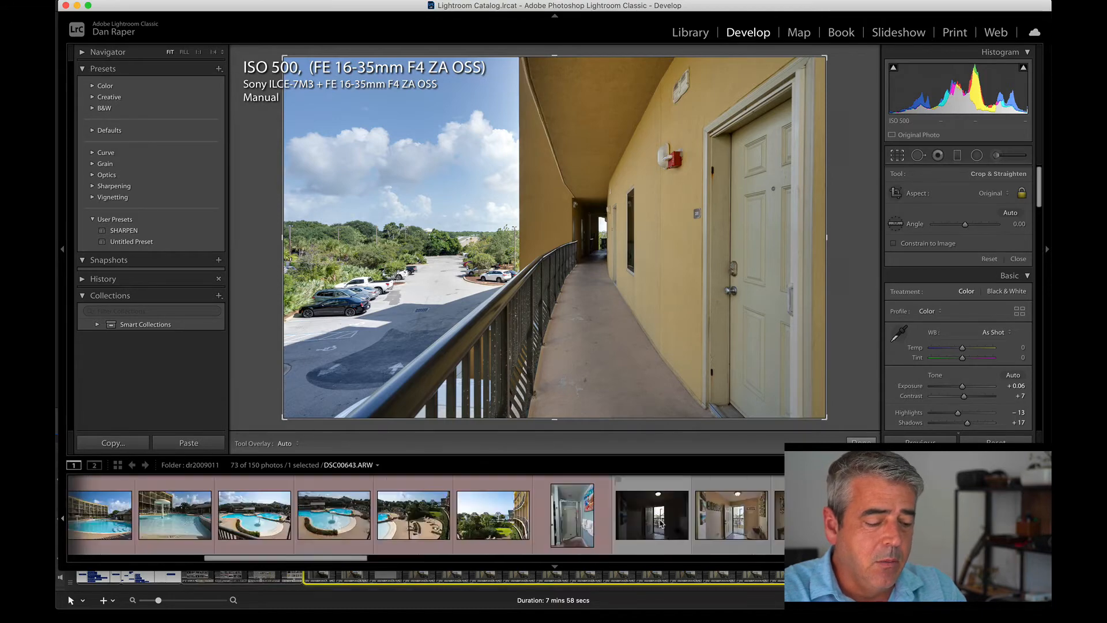
left_click(430, 517)
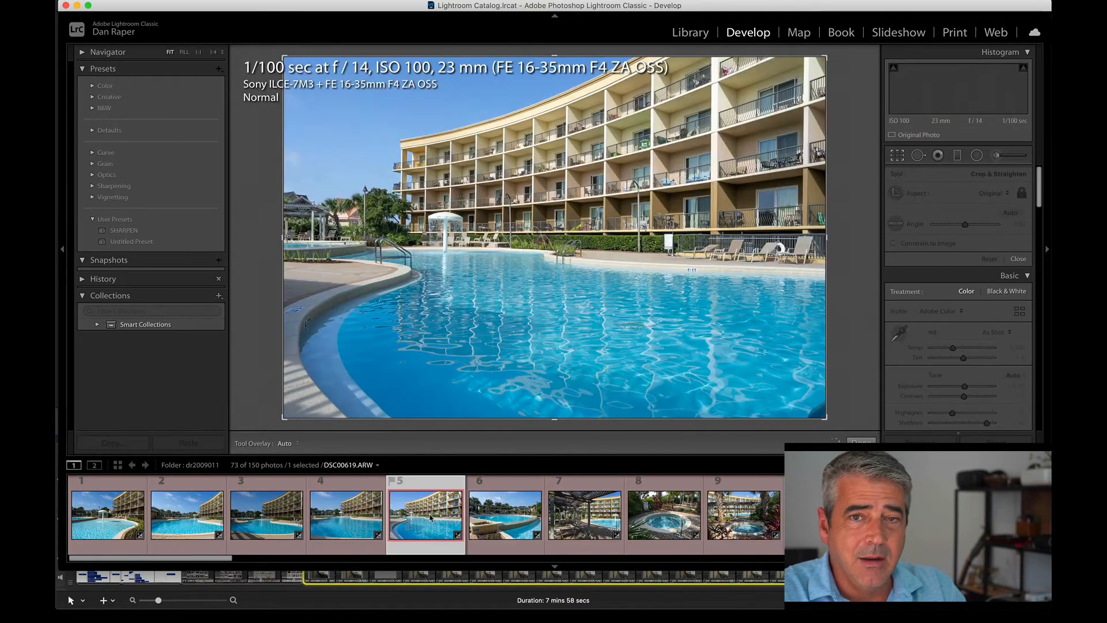
left_click(356, 518)
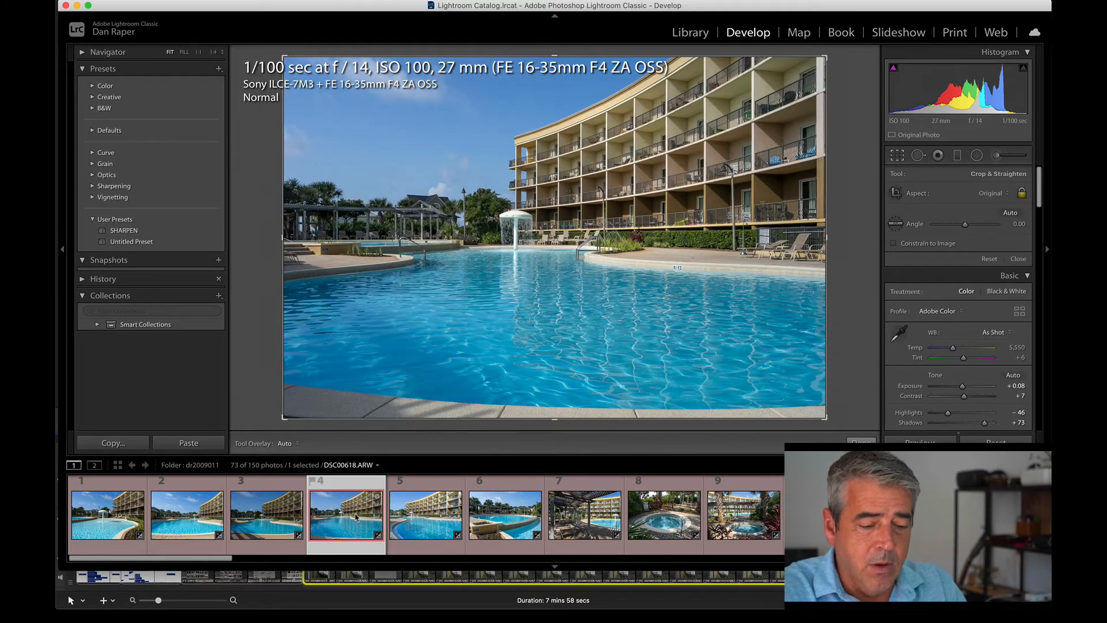
key("super+u")
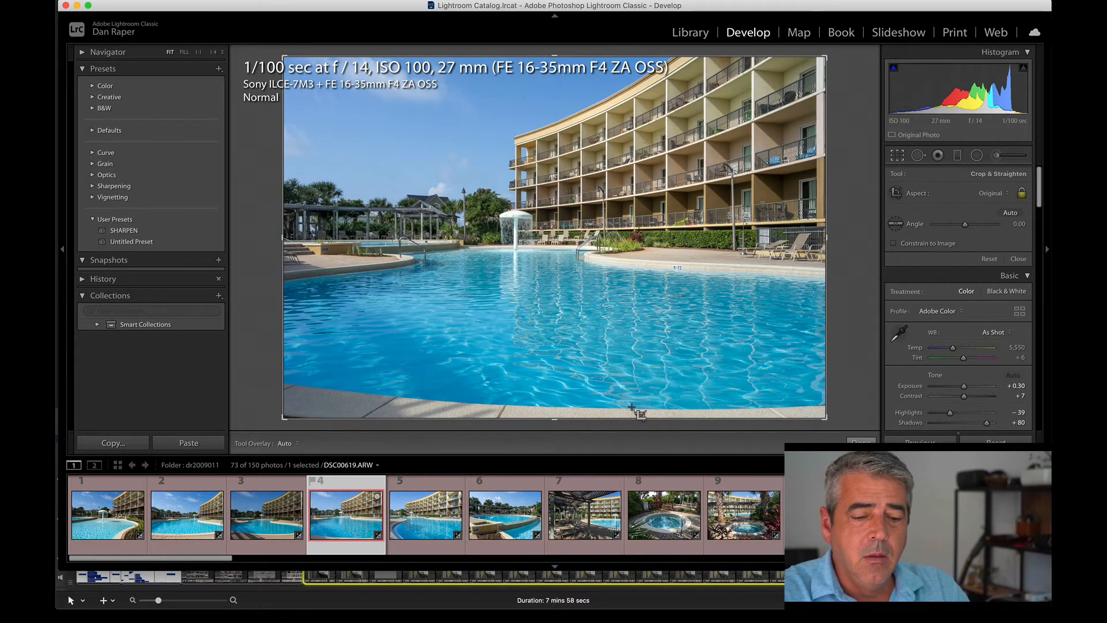
left_click_drag(974, 79, 966, 78)
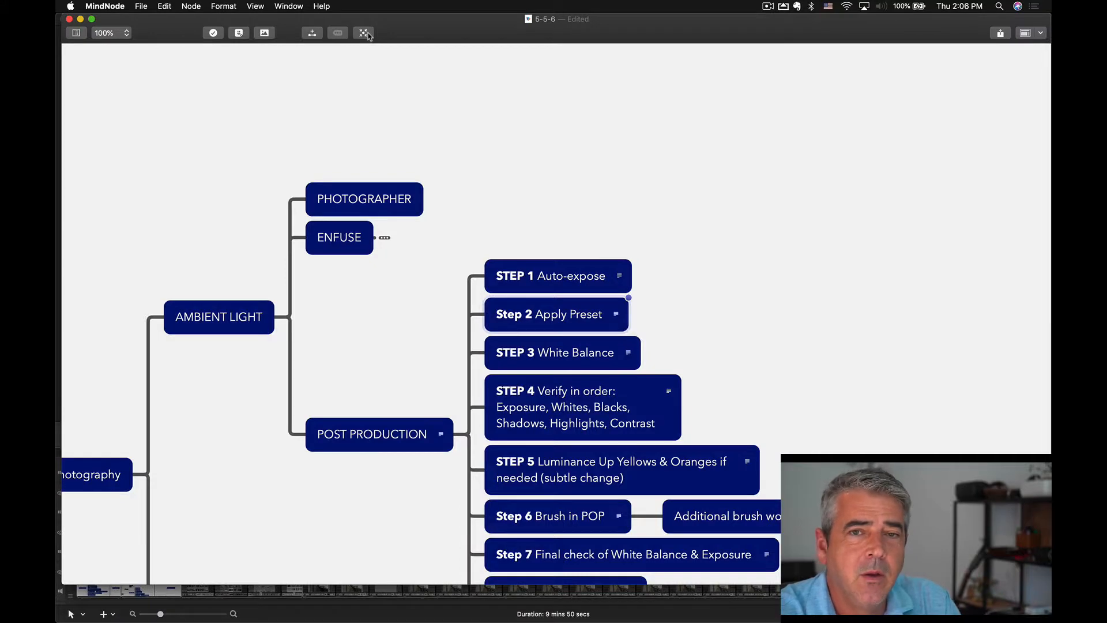
Switch to MindNode and focus the mind map on the Step 2 Apply Preset node.
left_click(365, 32)
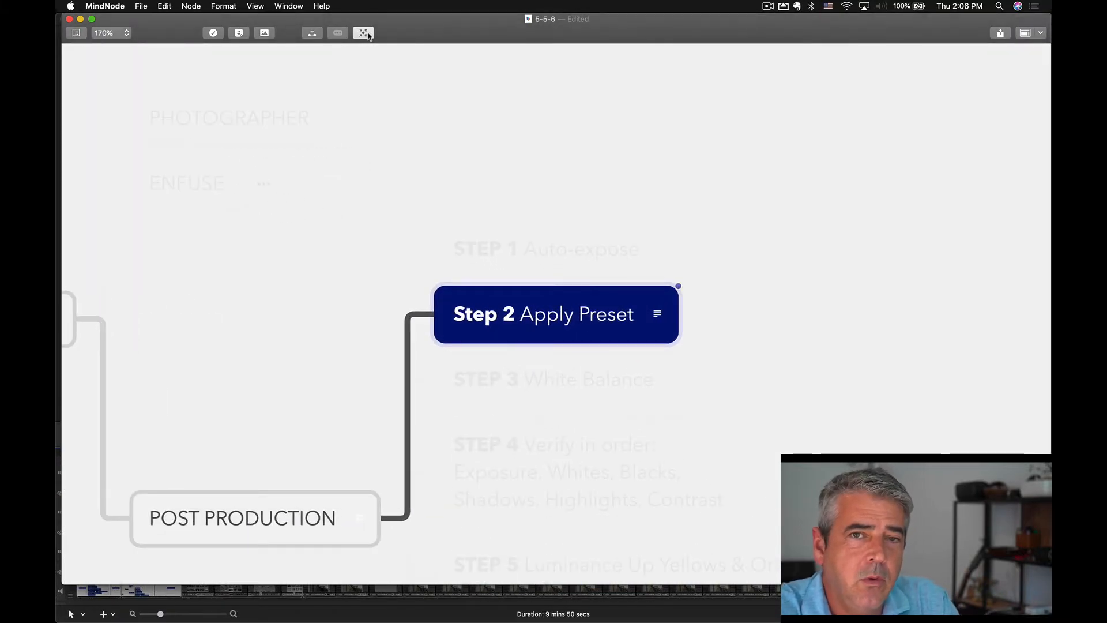
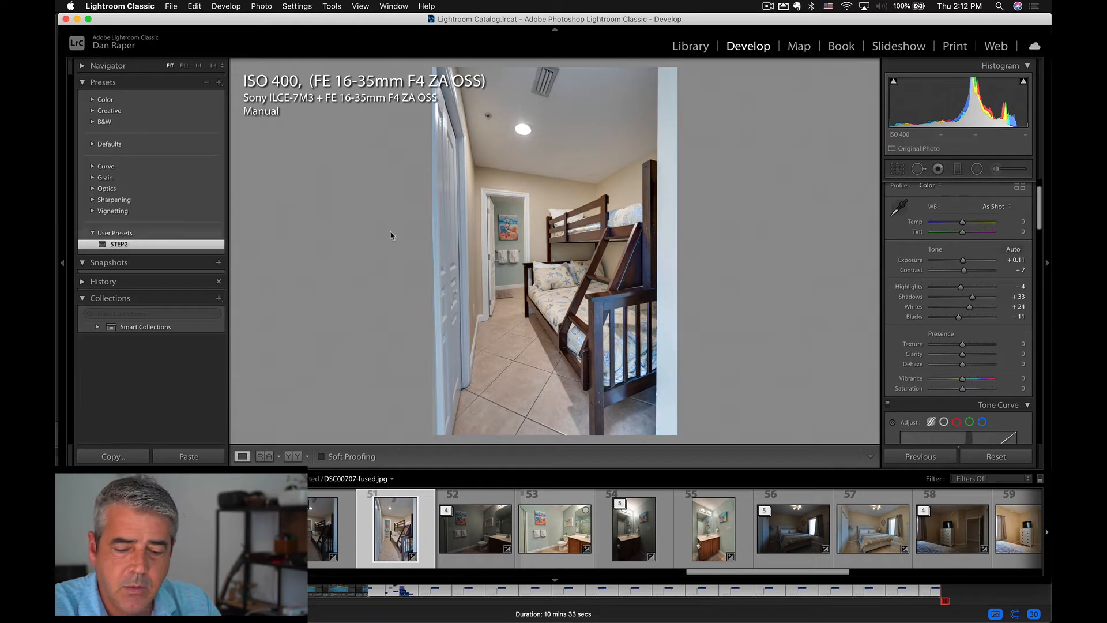
Undo and reapply the STEP2 preset on the bunk-bed photo to compare its effect on the Tone Curve.
left_click(1027, 405)
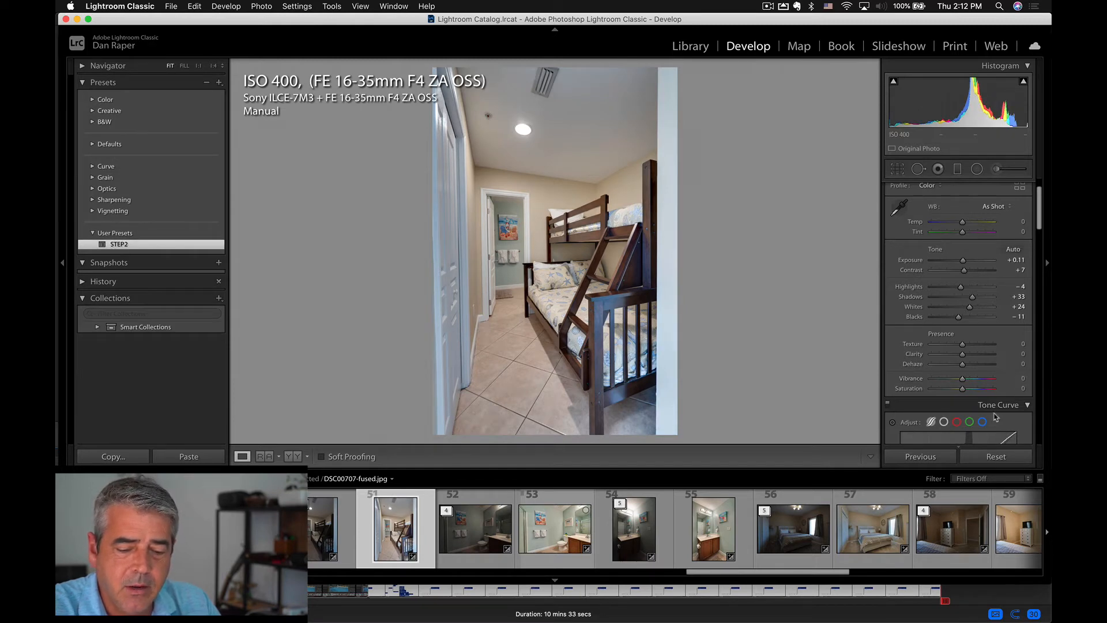
scroll(996, 417, "down", 5)
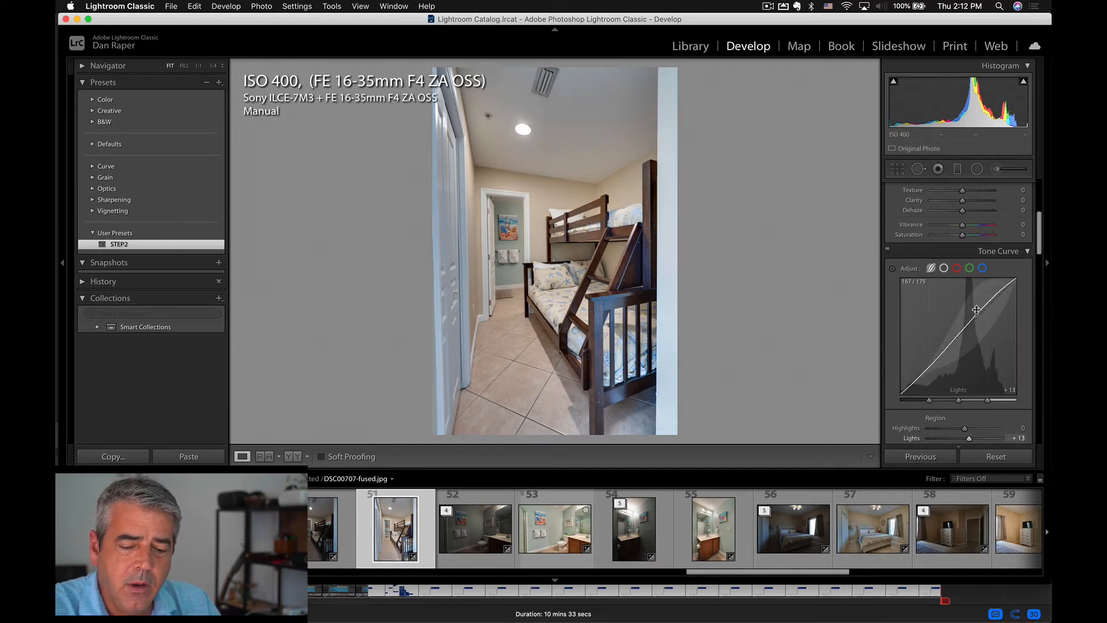
key("super+z")
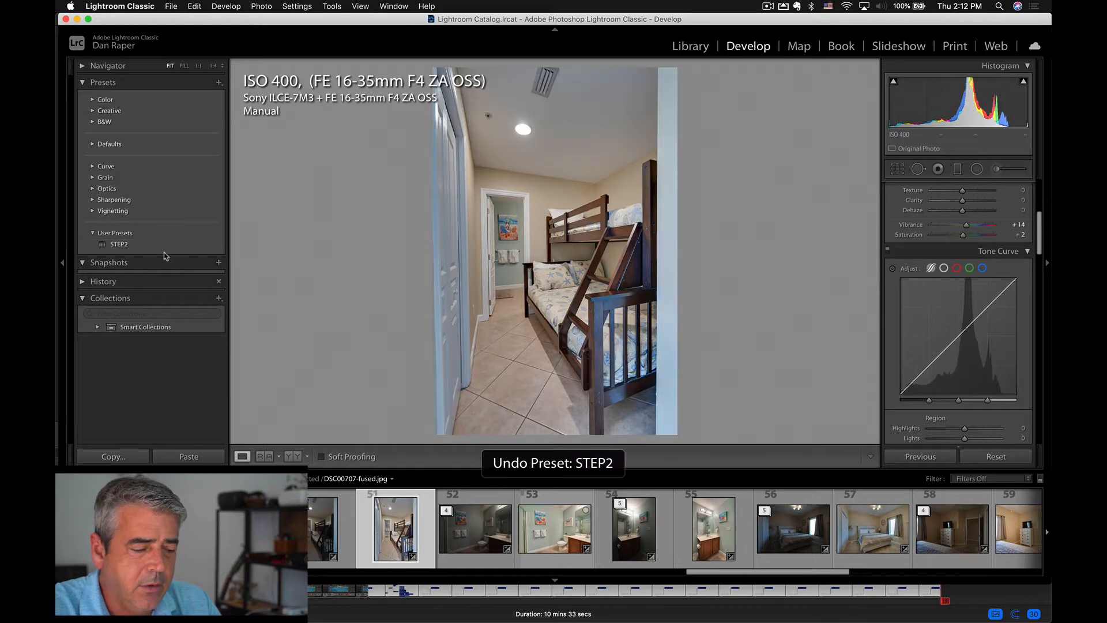
left_click(128, 245)
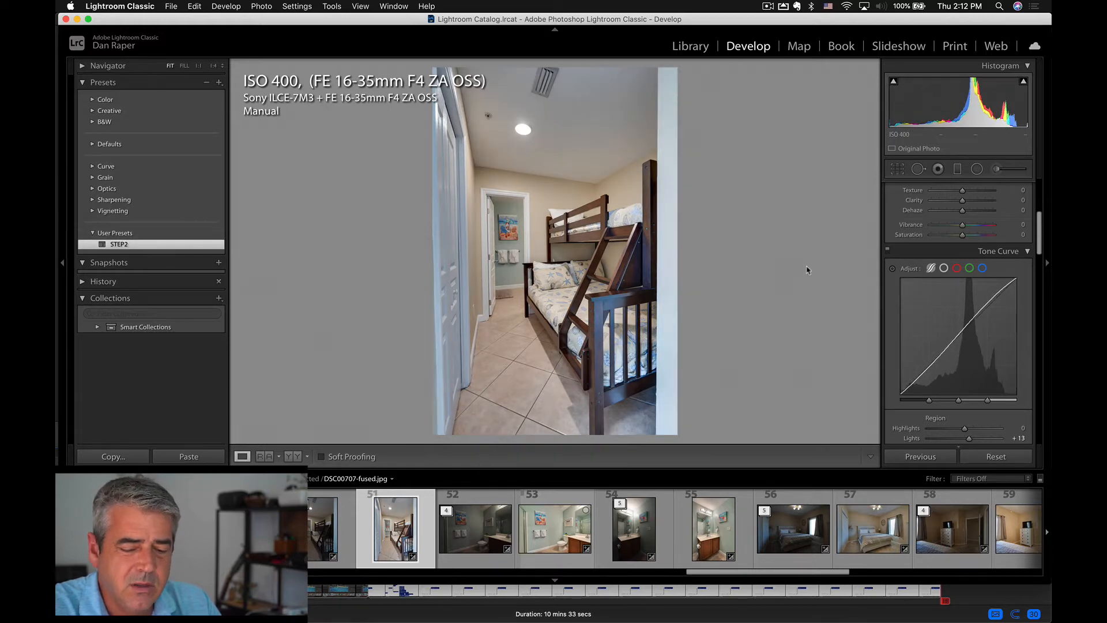
Examine the STEP2 preset's HSL, Sharpening and Noise Reduction settings, undoing and reapplying the preset for comparison.
scroll(963, 300, "down", 5)
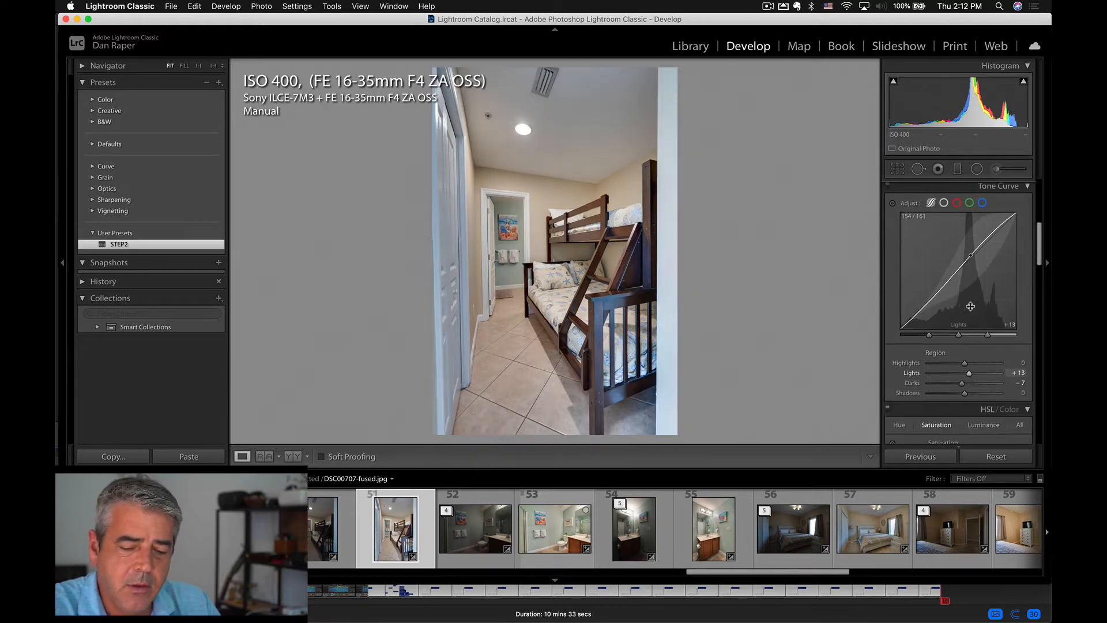
scroll(972, 312, "down", 6)
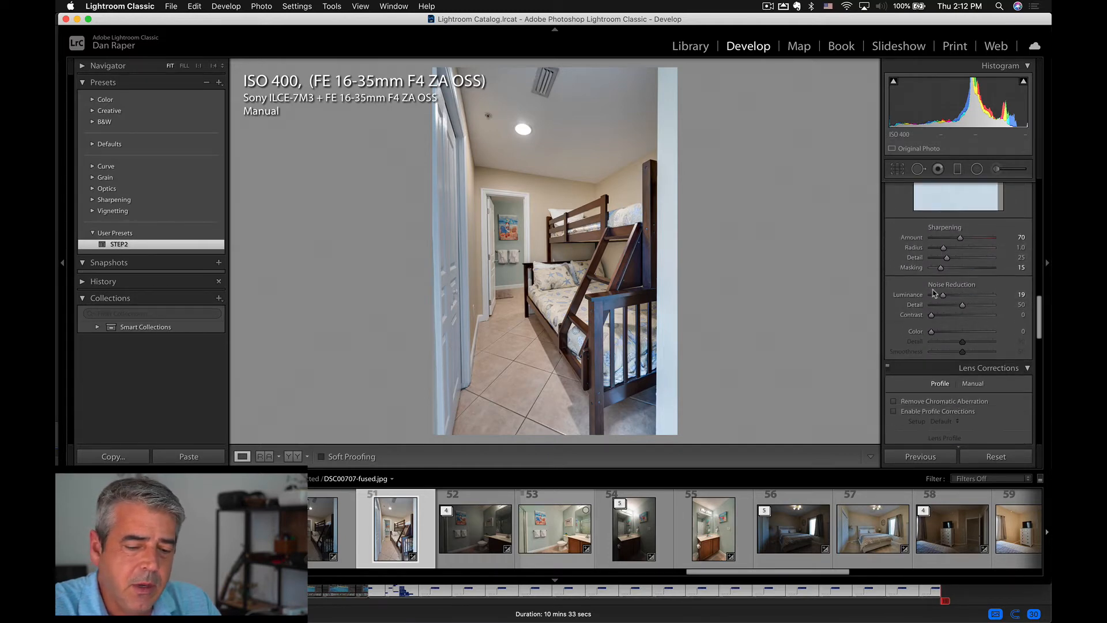
key("super+z")
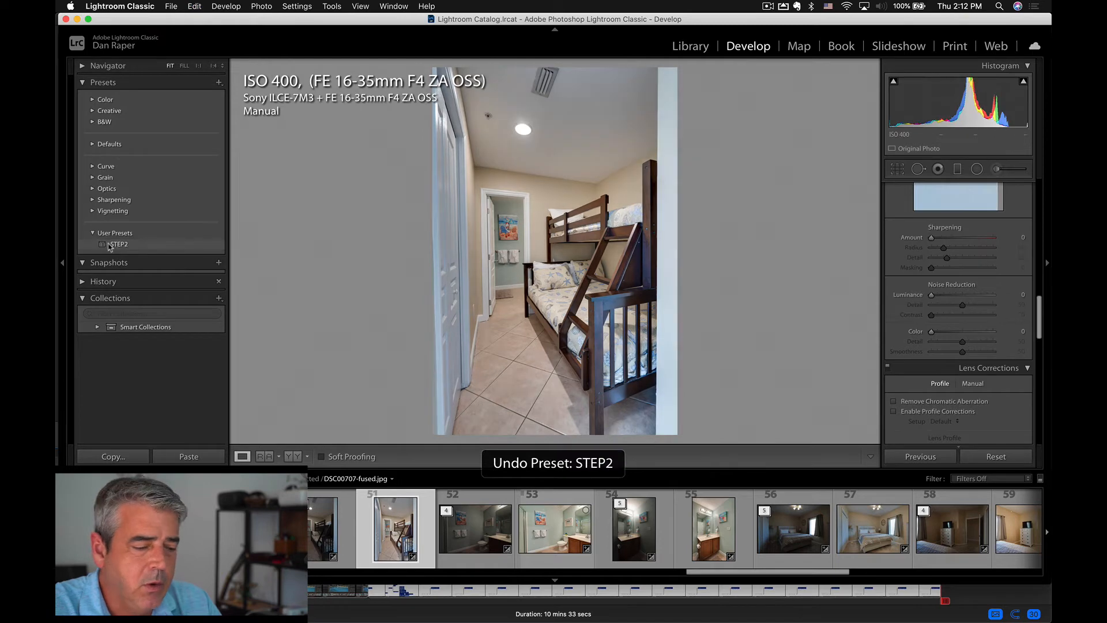
left_click(116, 245)
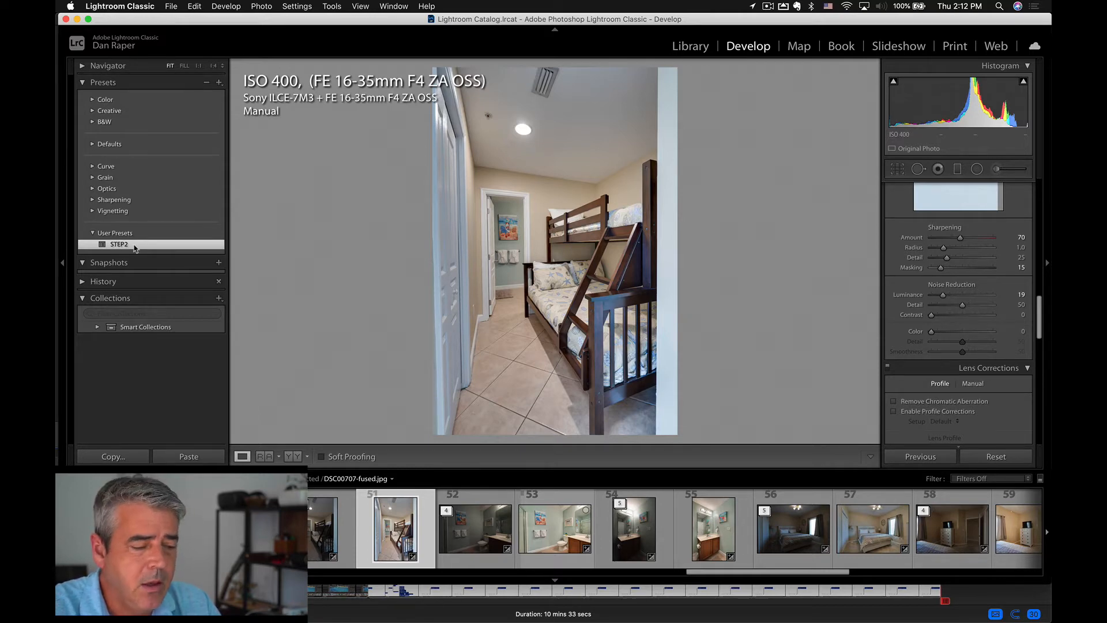
Start a new develop preset including only Tone Curve, Saturation, Vibrance, Texture, Clarity and Sharpening, plus Process Version.
left_click(219, 83)
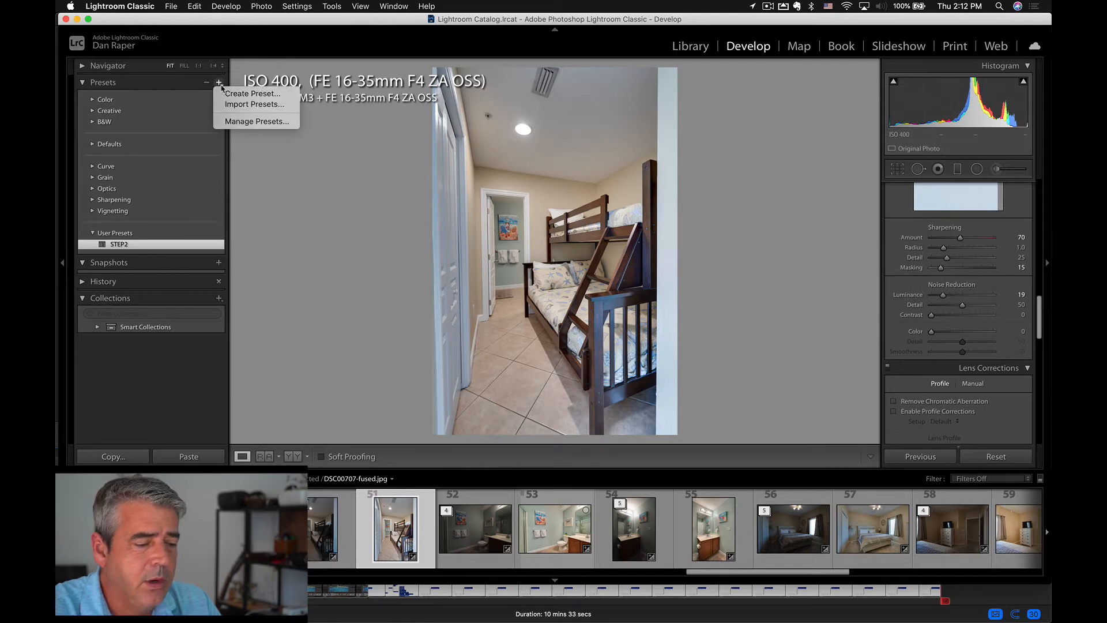
left_click(245, 94)
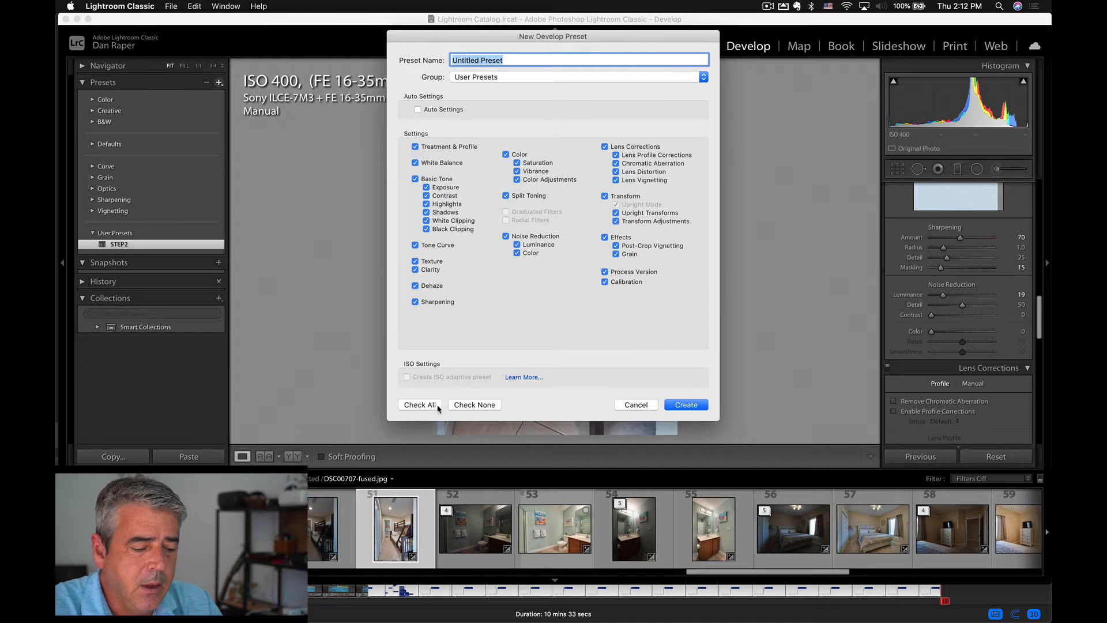
left_click(458, 407)
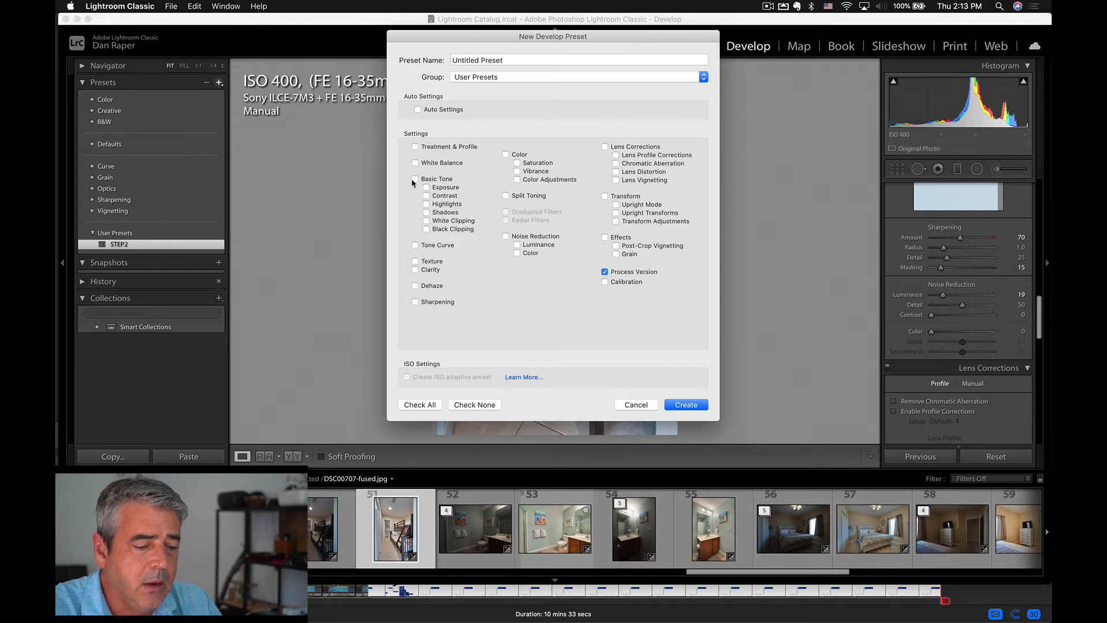
left_click(415, 245)
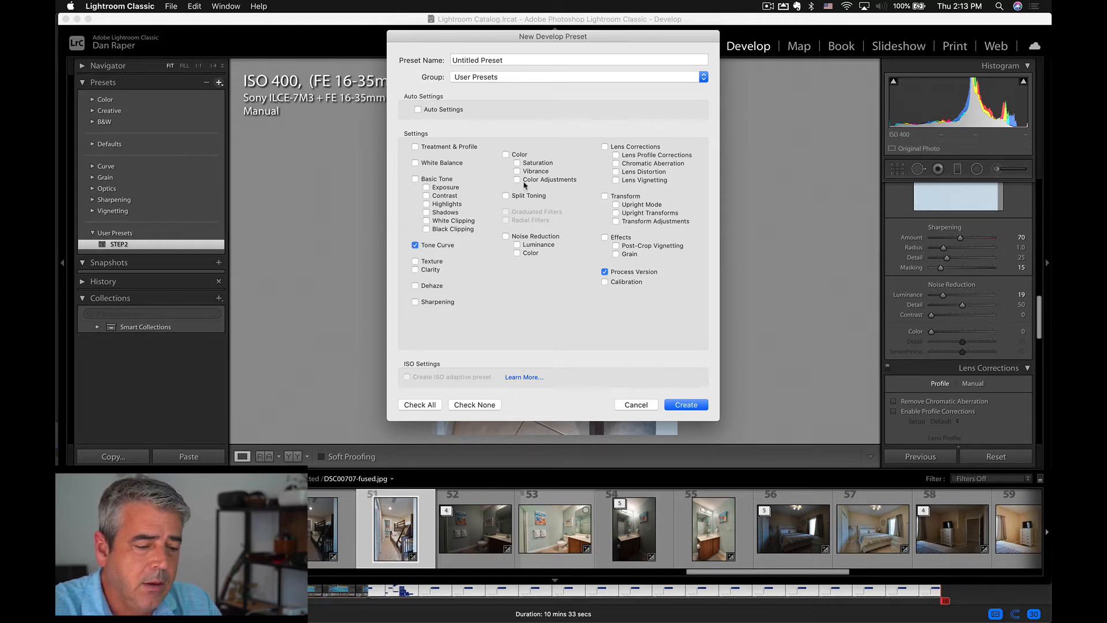
left_click(516, 162)
left_click(517, 171)
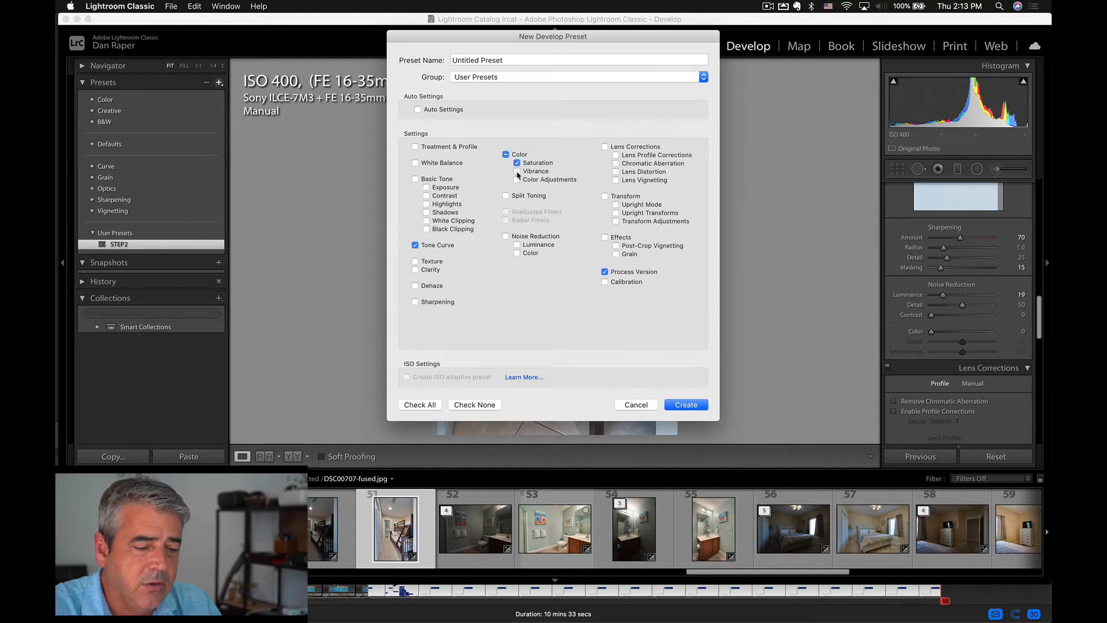
left_click(415, 261)
left_click(415, 270)
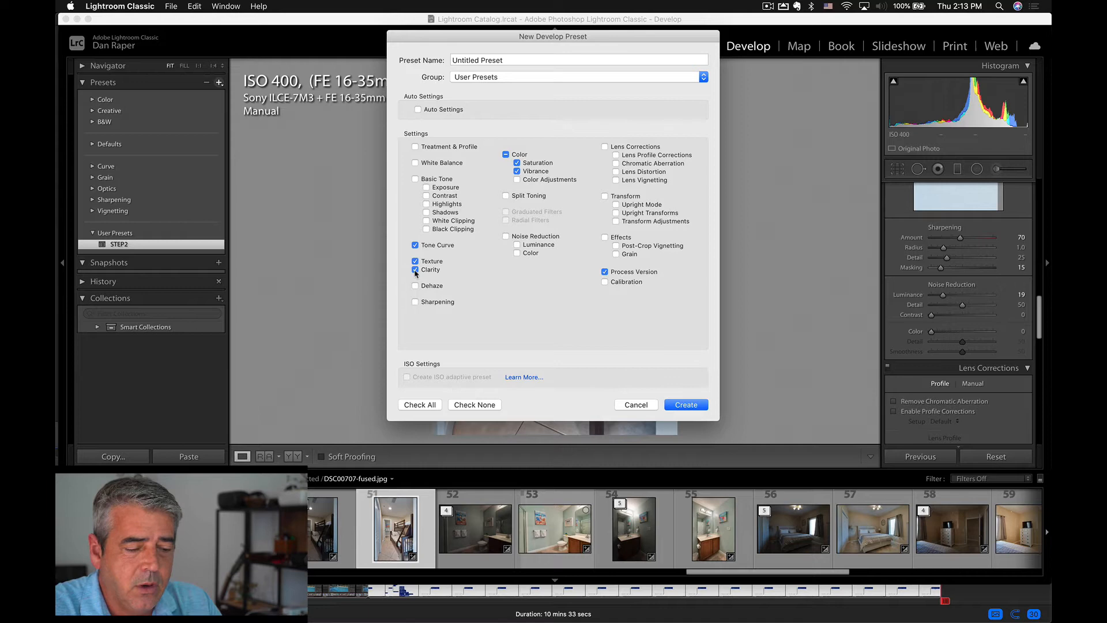
left_click(415, 301)
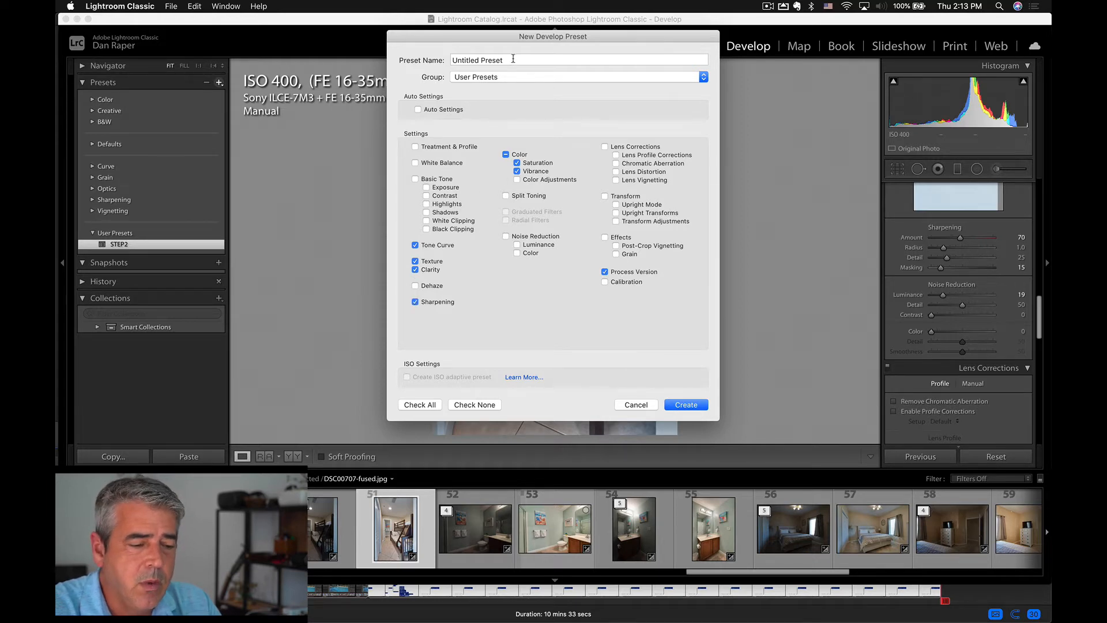
Name the new develop preset "Step 2" and cancel its creation.
left_click(513, 58)
type("S")
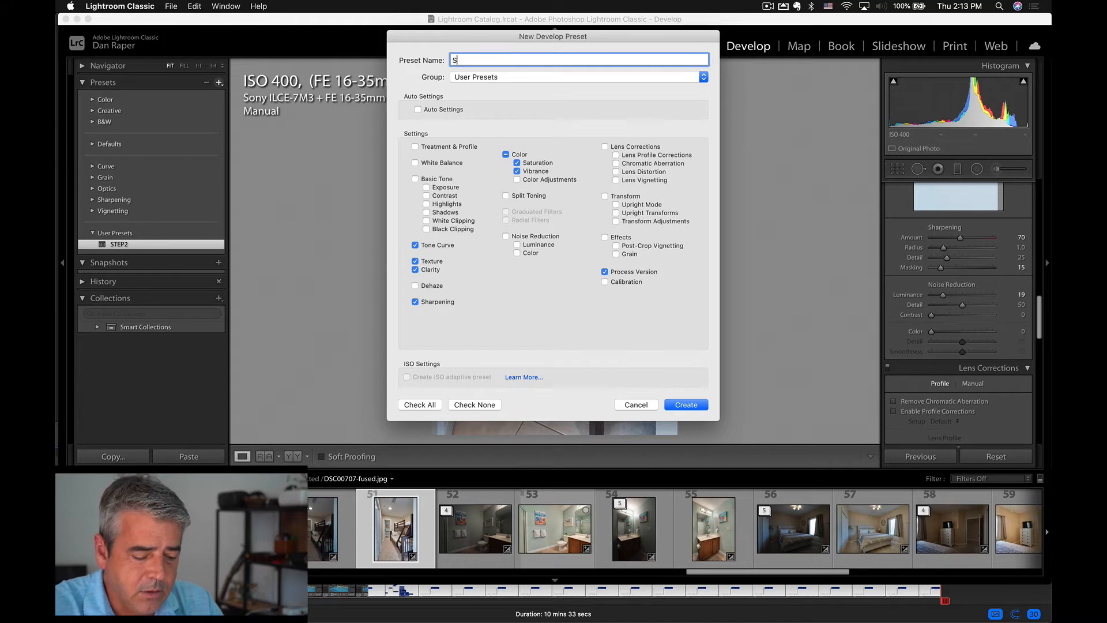
type("tep")
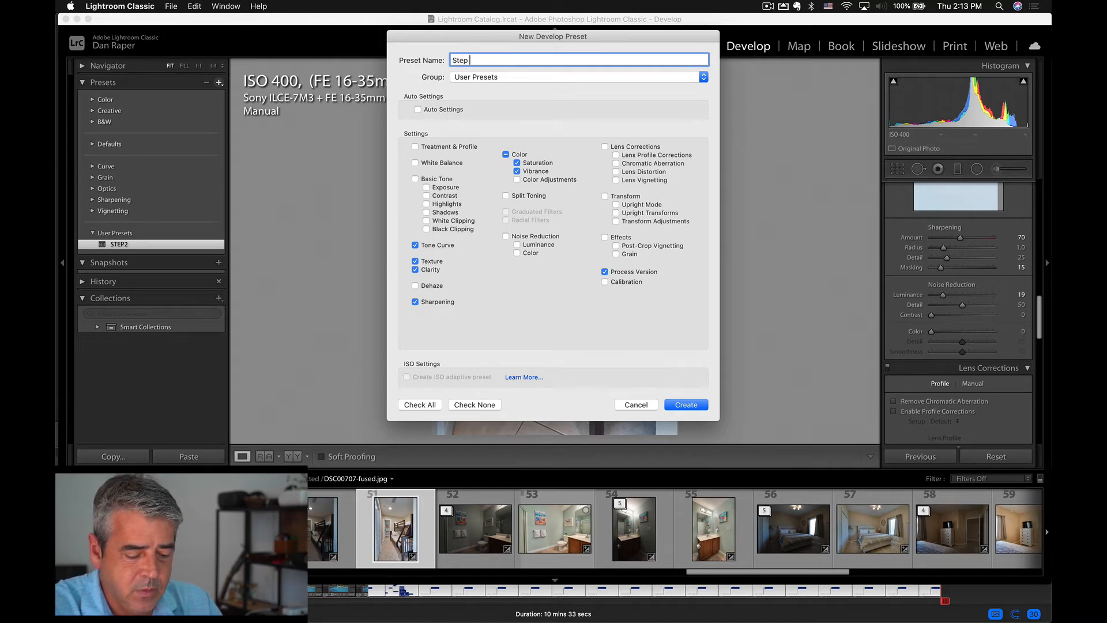
type(" 2")
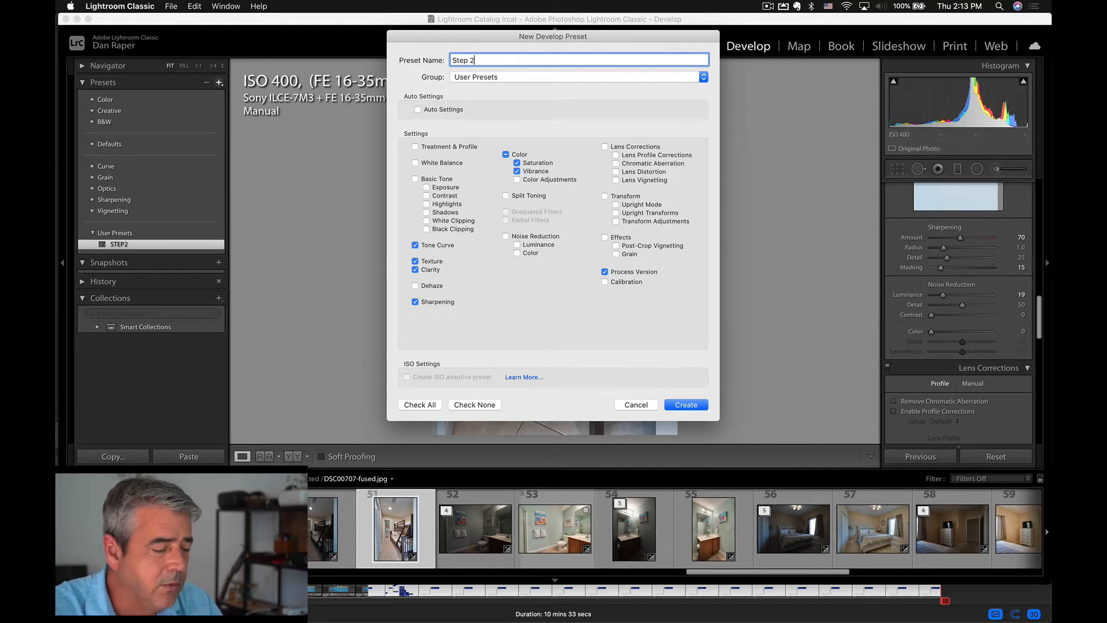
left_click(640, 402)
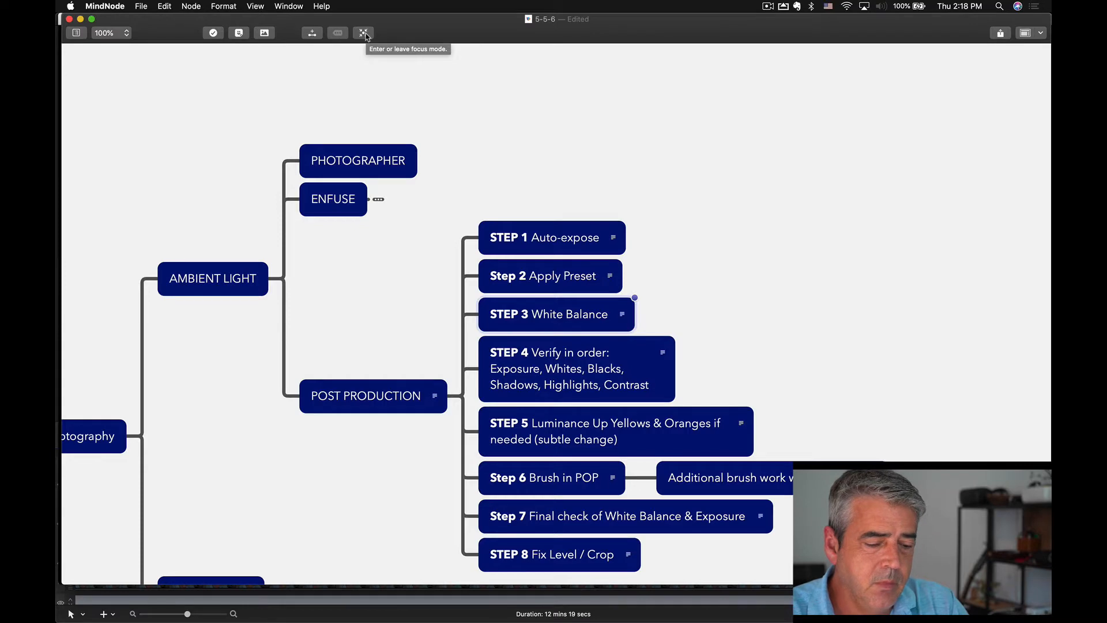
Switch to MindNode, focus the mind map on the STEP 3 White Balance node and return to Lightroom.
left_click(363, 32)
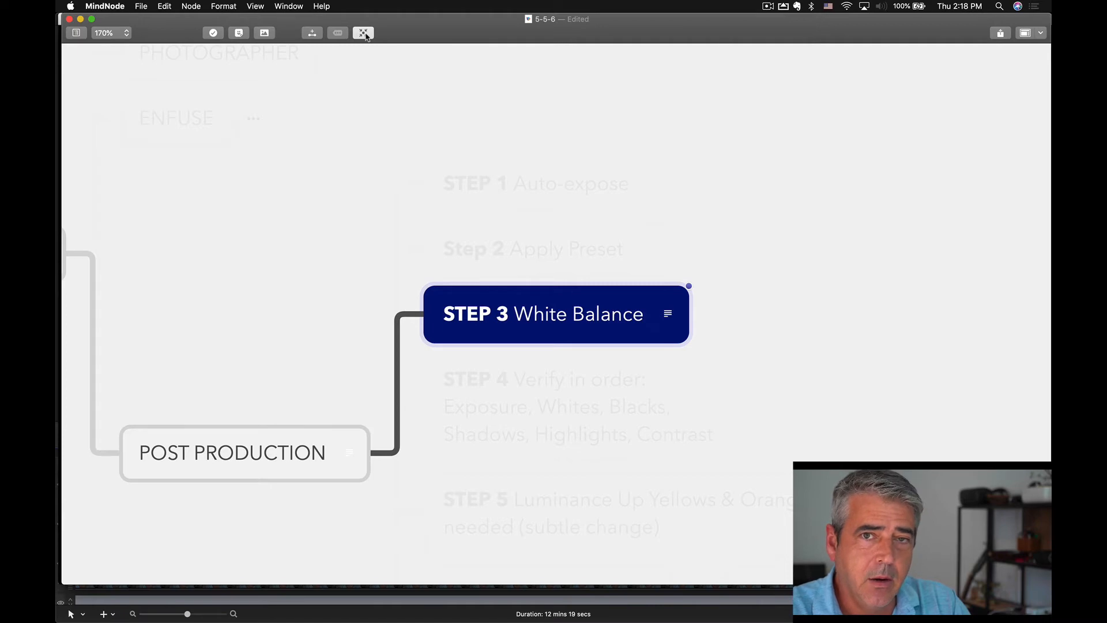
key("super+Tab")
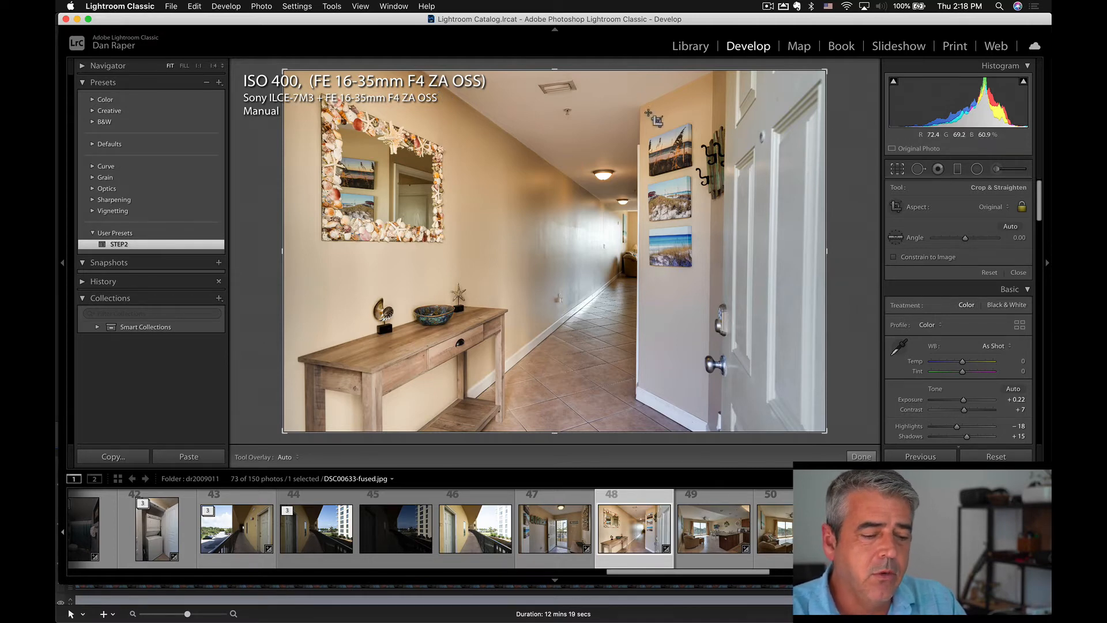
Apply auto white balance to the hallway photo DSC00633-fused.jpg and sample a target neutral from its ceiling.
key("w")
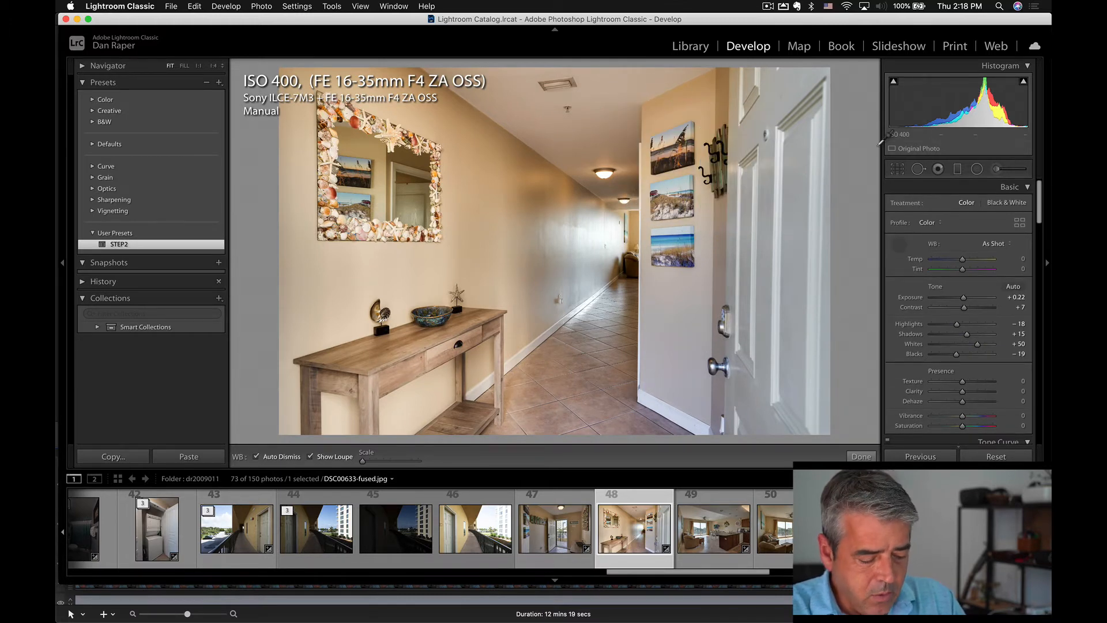
key("super+shift+u")
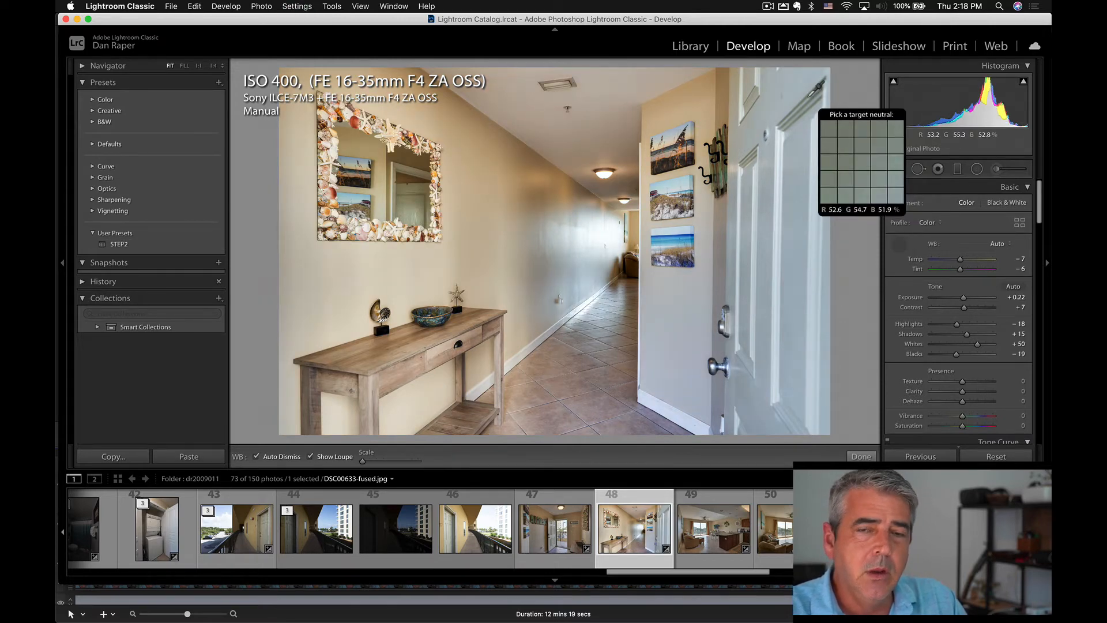
left_click(605, 82)
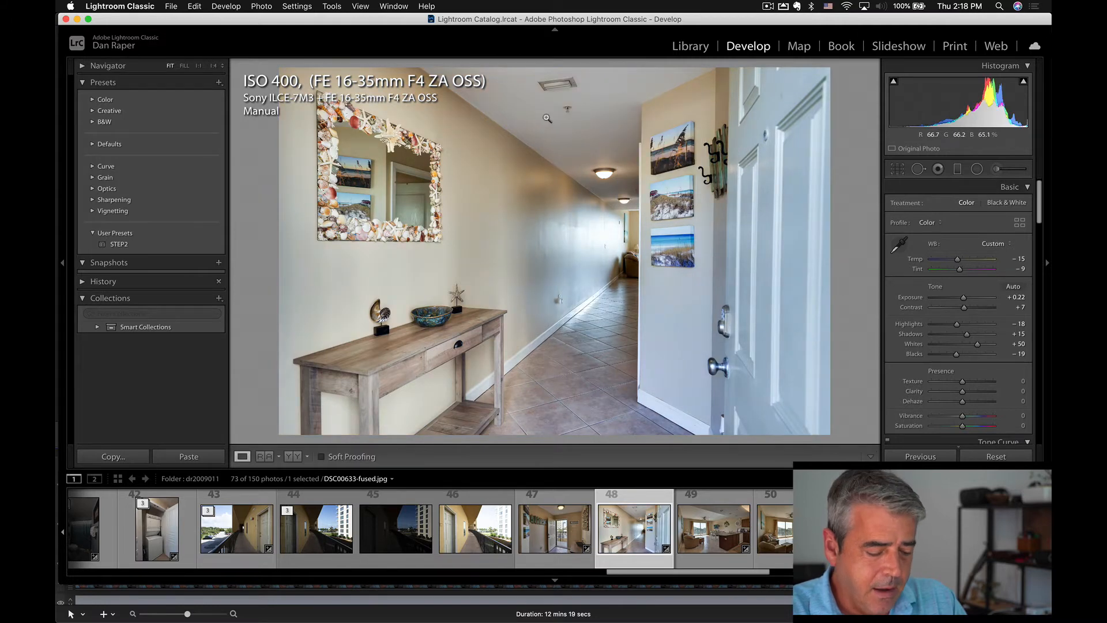
Resample the hallway photo's white balance from three more ceiling spots and from the upper part of the white door.
key("w")
left_click(588, 124)
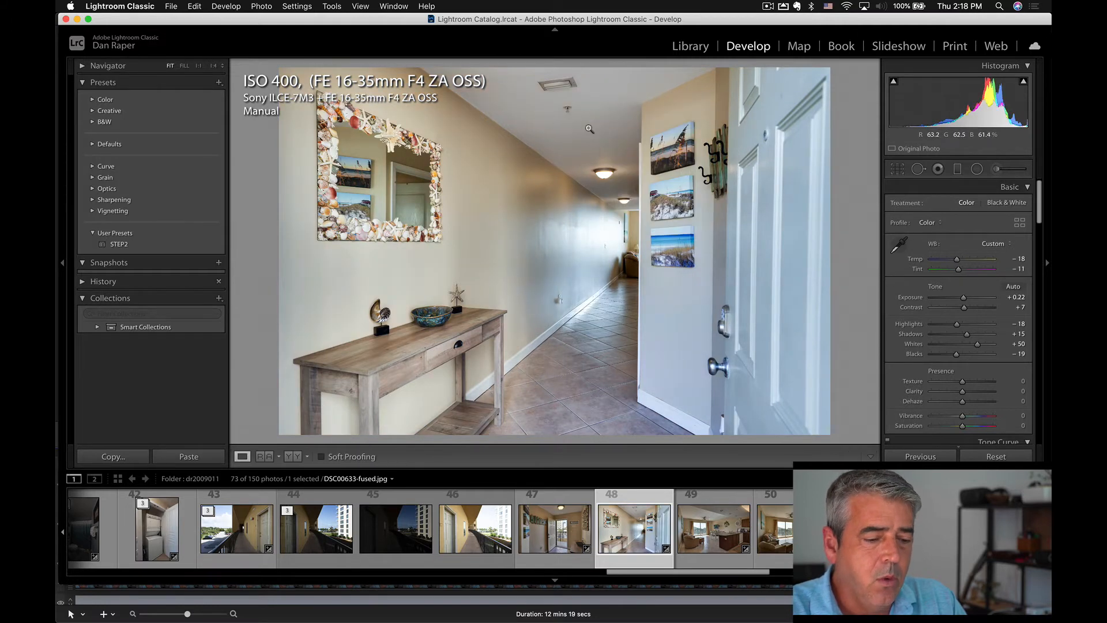
key("w")
left_click(536, 98)
key("w")
left_click(648, 82)
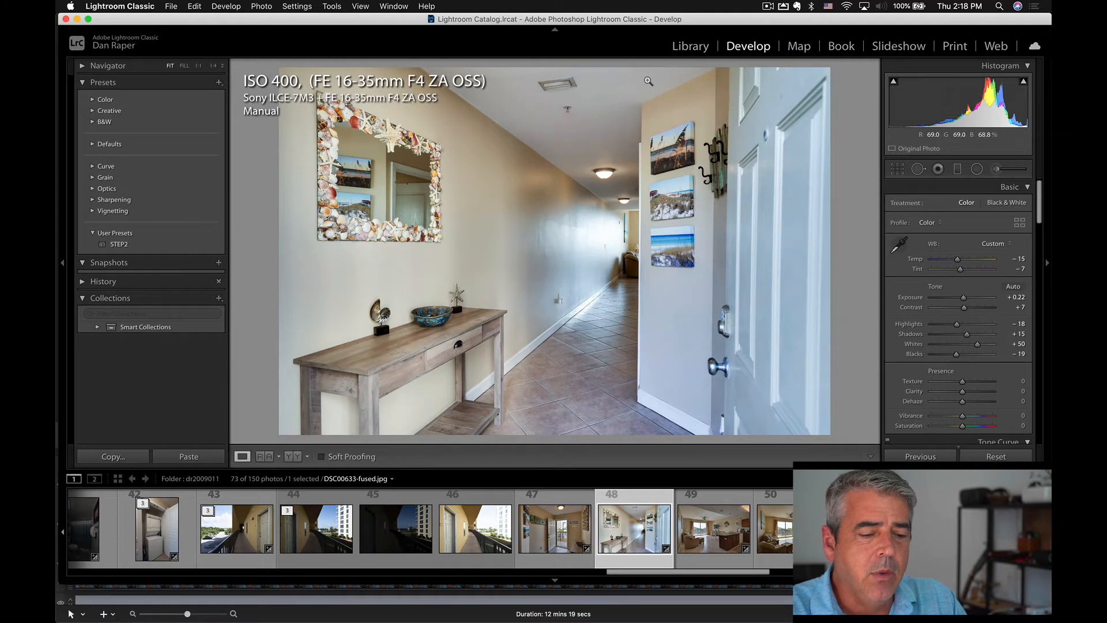
key("w")
left_click(763, 111)
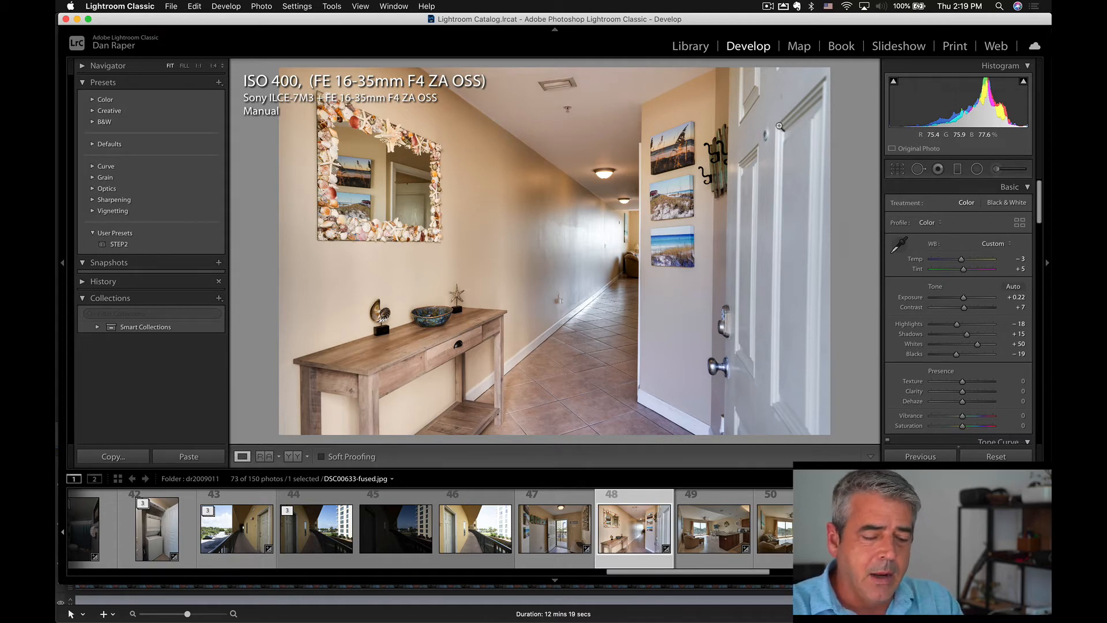
Try white balance samples from the hallway's baseboard, the area between the ceiling lights and the ceiling near the door.
key("w")
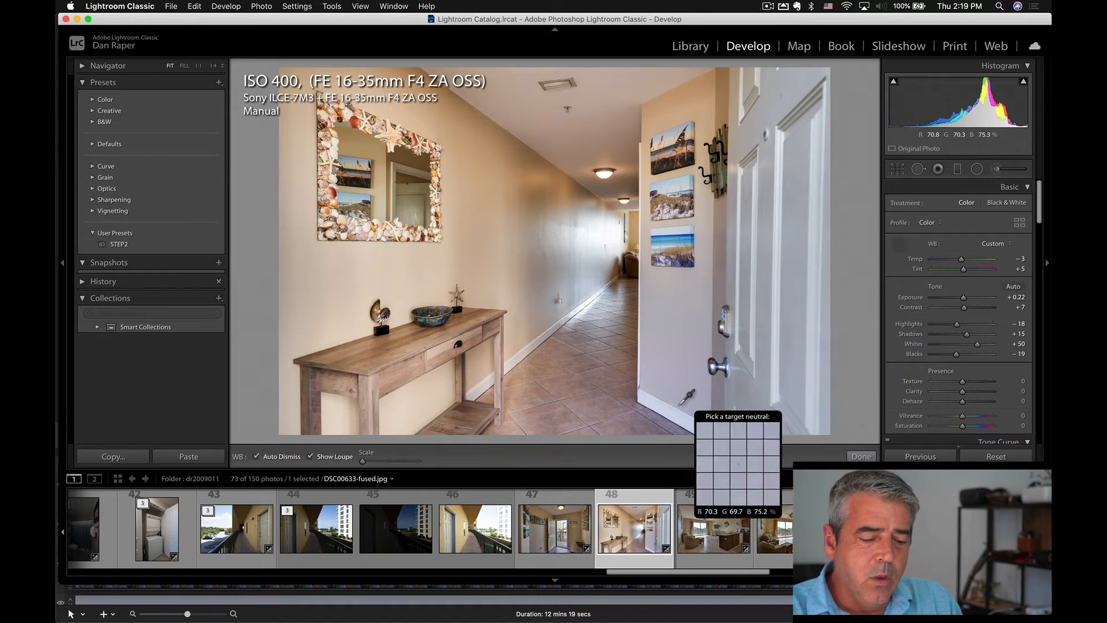
left_click(678, 415)
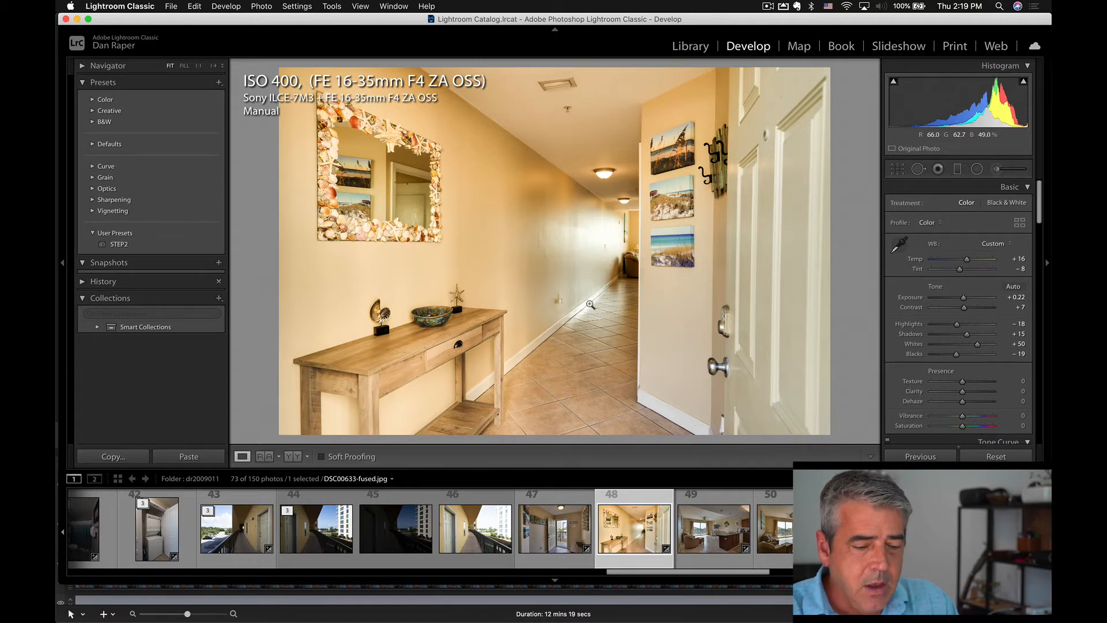
key("w")
left_click(622, 172)
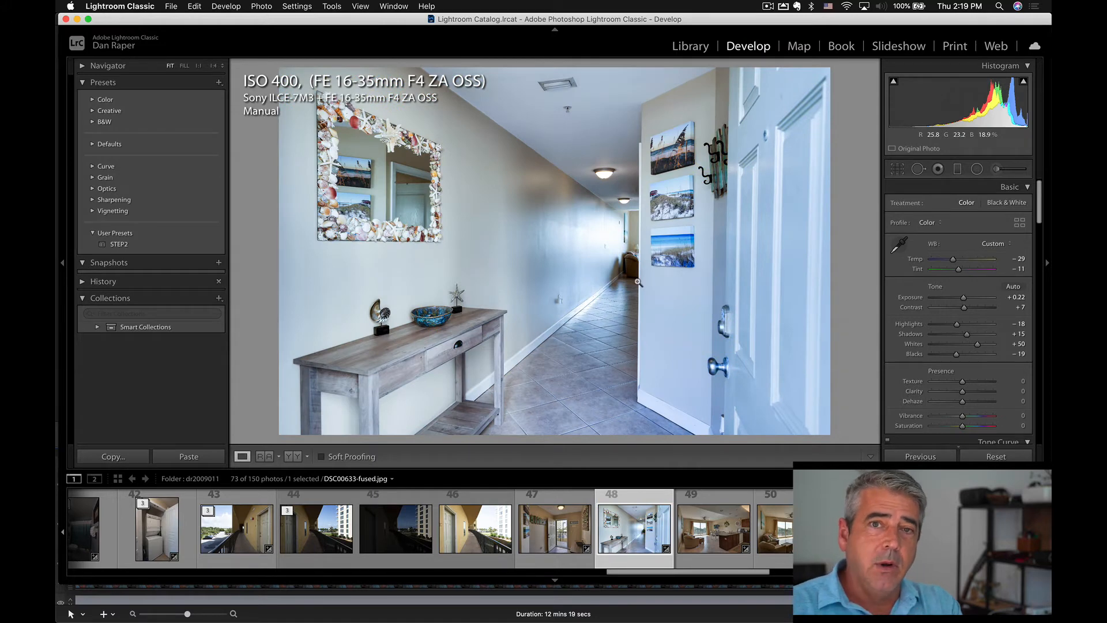
key("w")
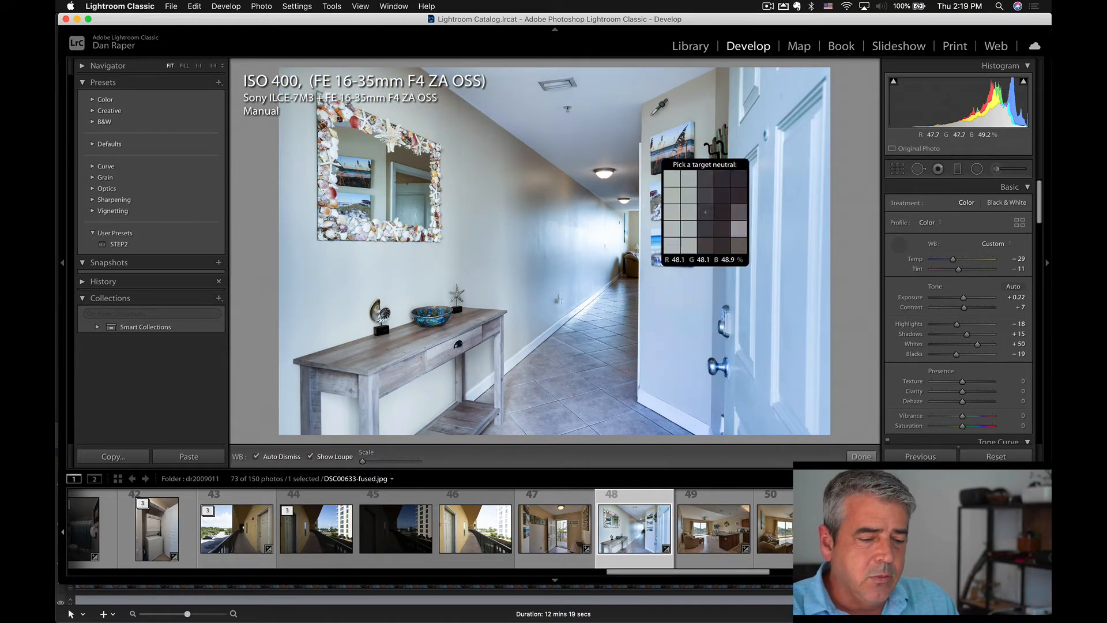
left_click(661, 82)
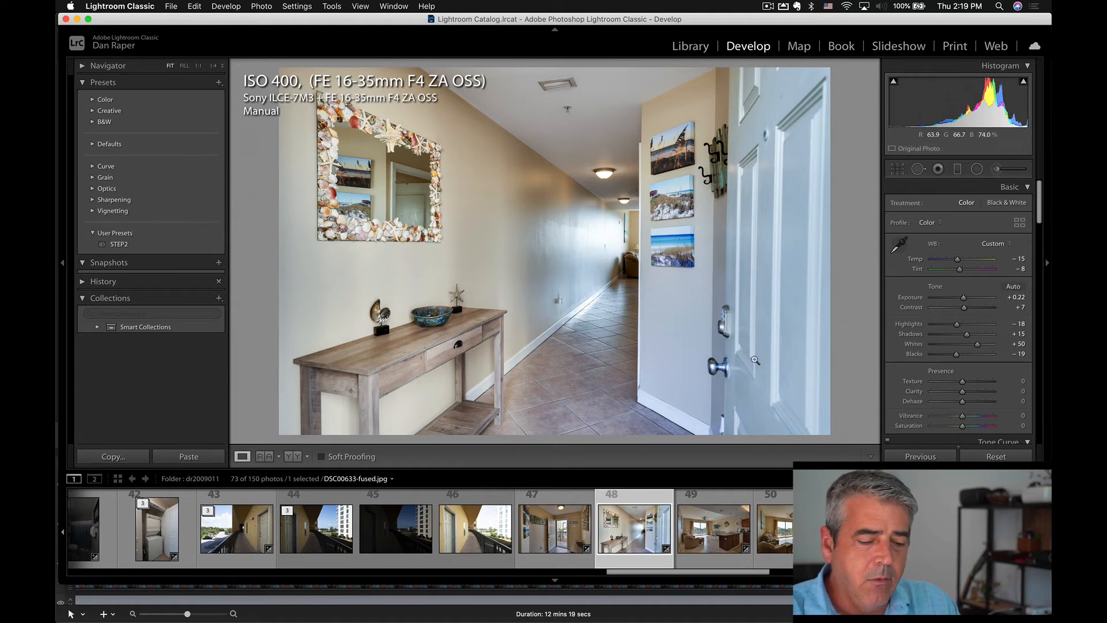
Sample the ceiling beside the door for white balance and finish with a neutral picked from the white door's upper part.
key("w")
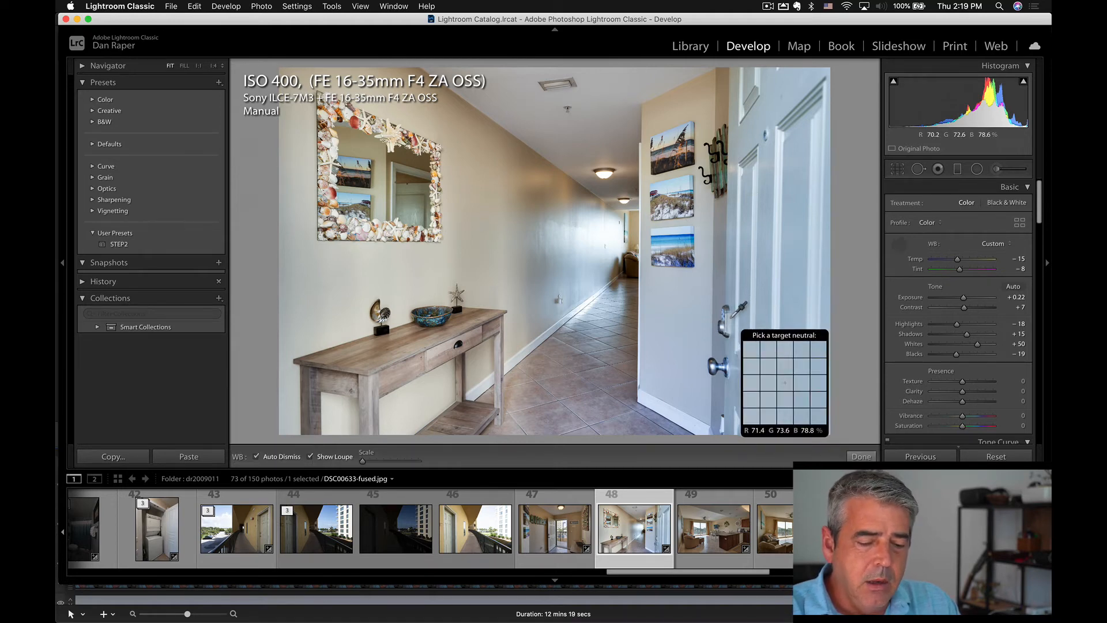
left_click(682, 79)
key("w")
left_click(752, 94)
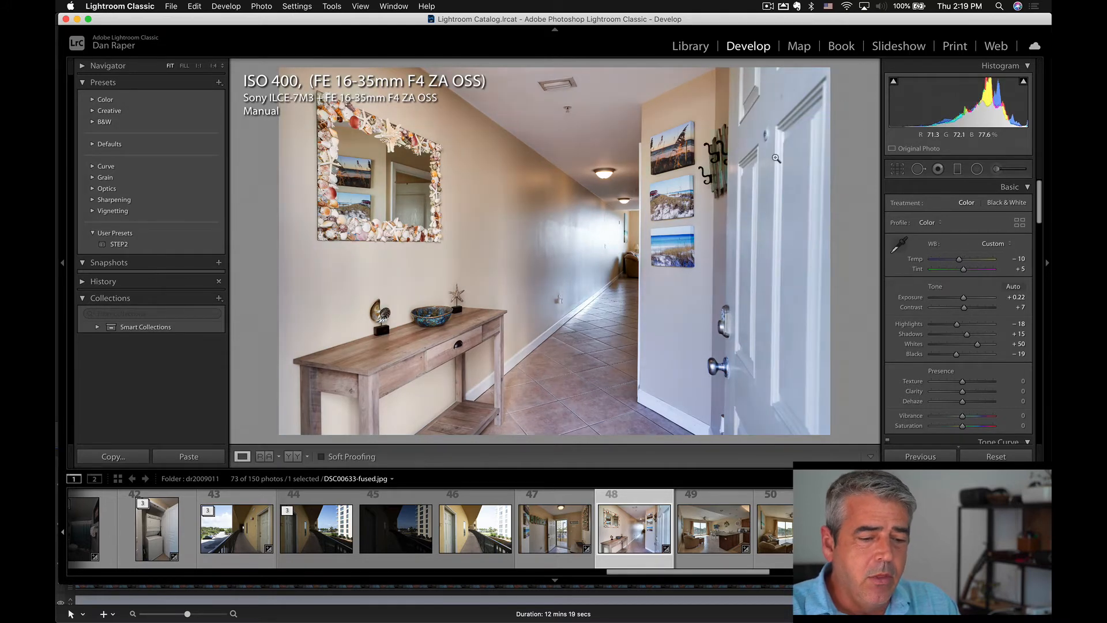
key("w")
left_click(753, 122)
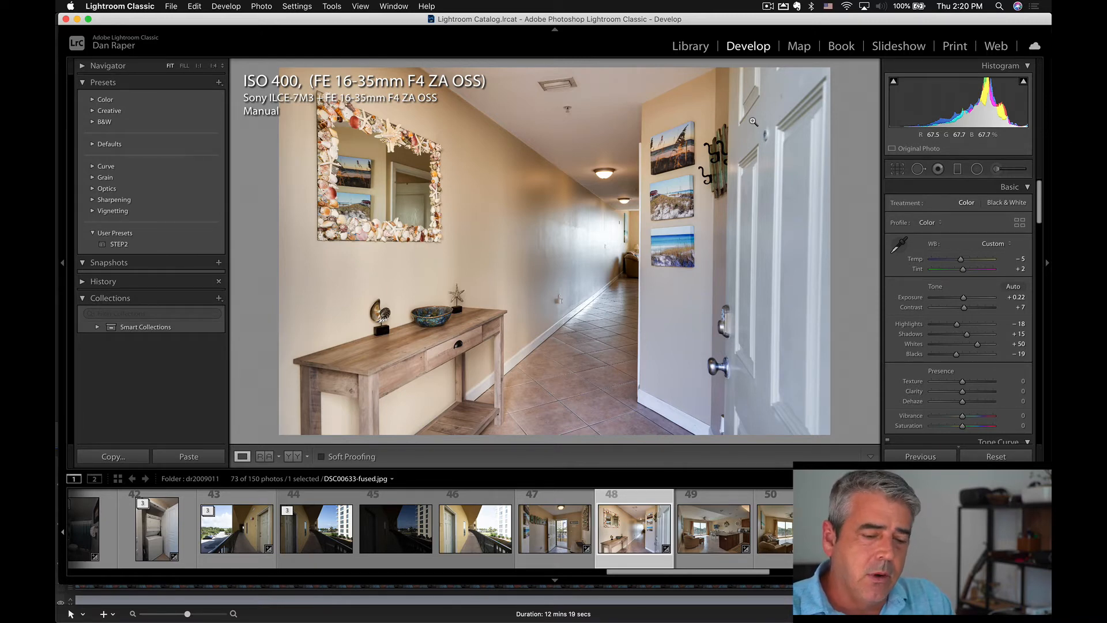
Reset the develop settings of the living room and kitchen photo DSC00638-fused.jpg and apply auto tone.
left_click(728, 531)
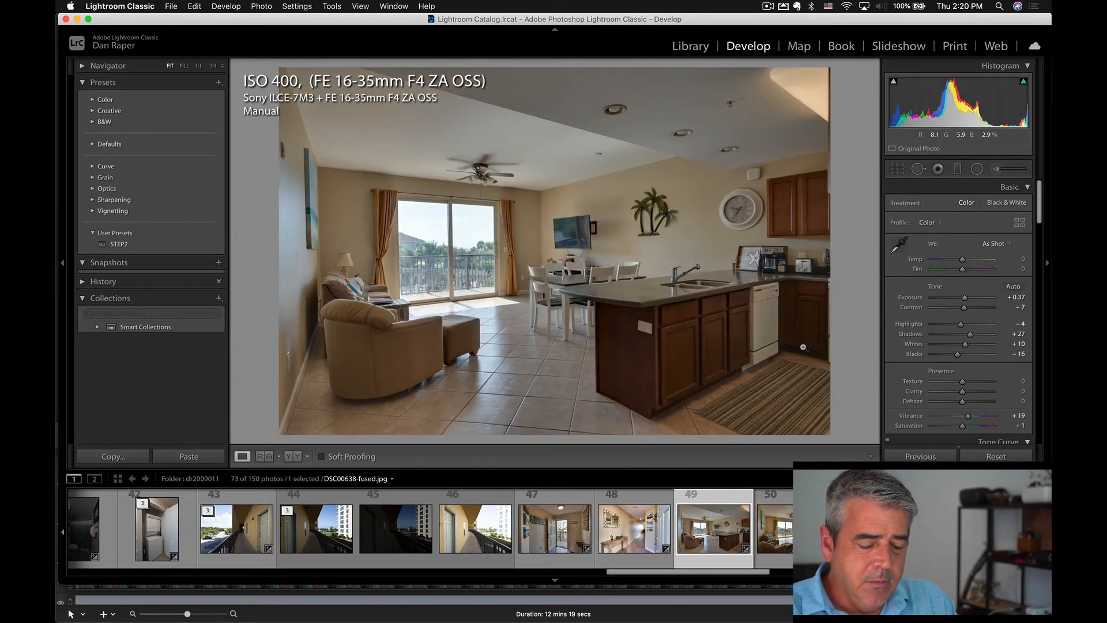
left_click(988, 457)
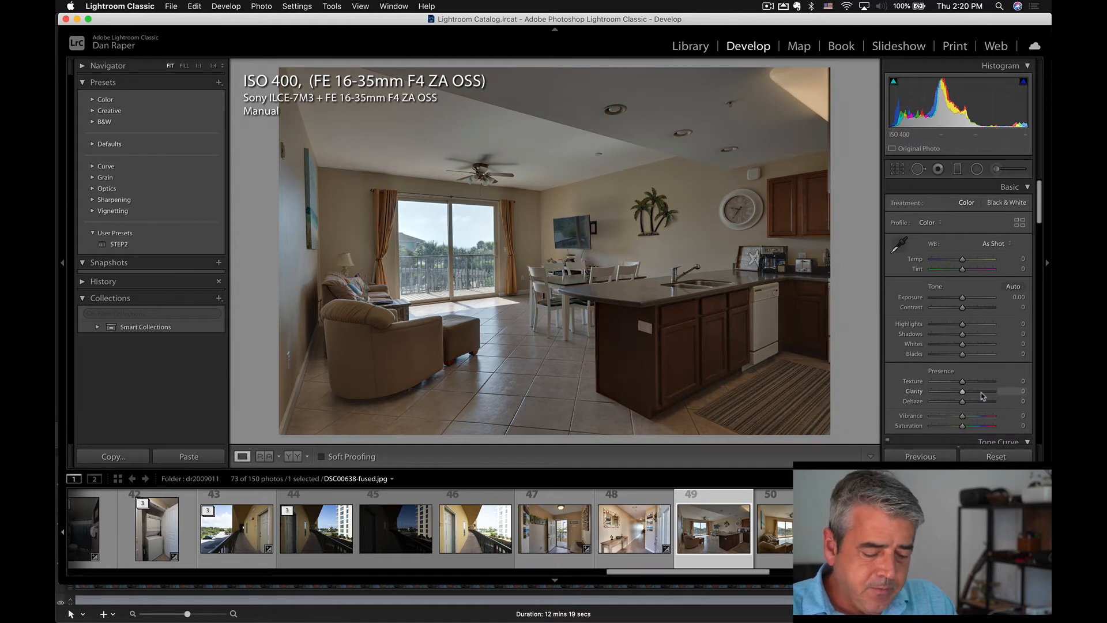
left_click(1010, 287)
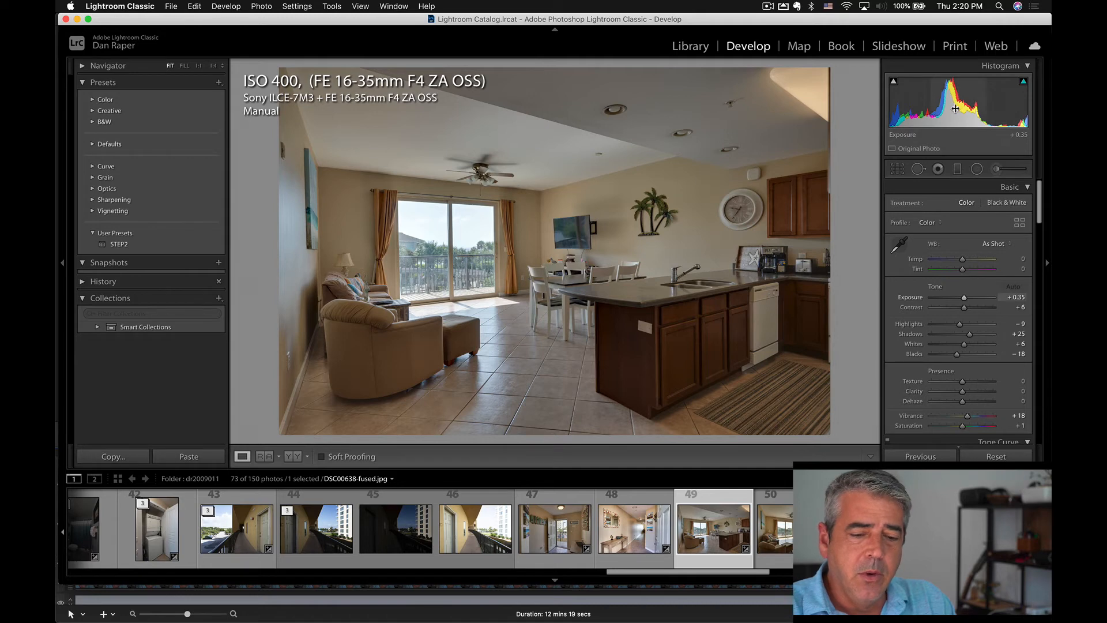
Raise the living room photo's exposure to +0.67 and apply the STEP2 user preset.
left_click_drag(963, 298, 966, 297)
left_click_drag(953, 109, 954, 109)
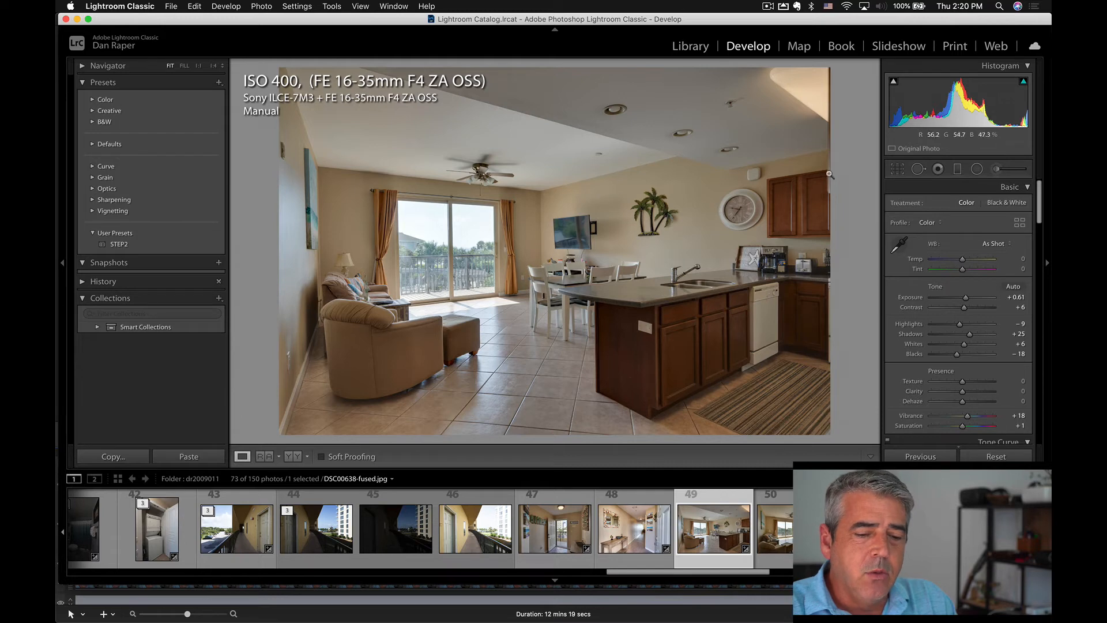
left_click_drag(950, 114, 954, 114)
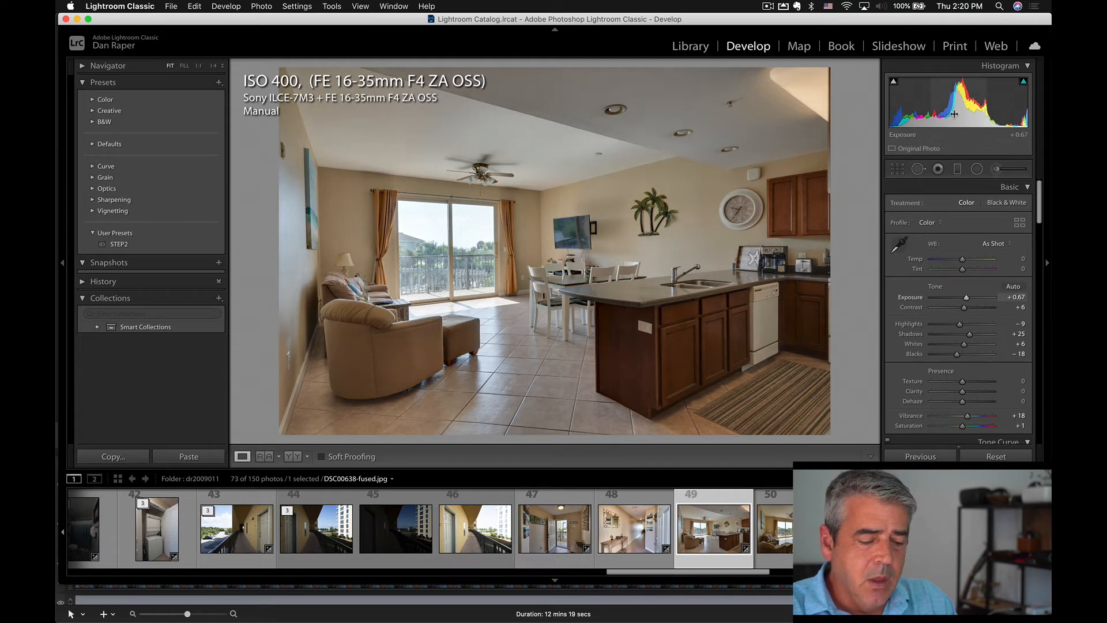
left_click(116, 245)
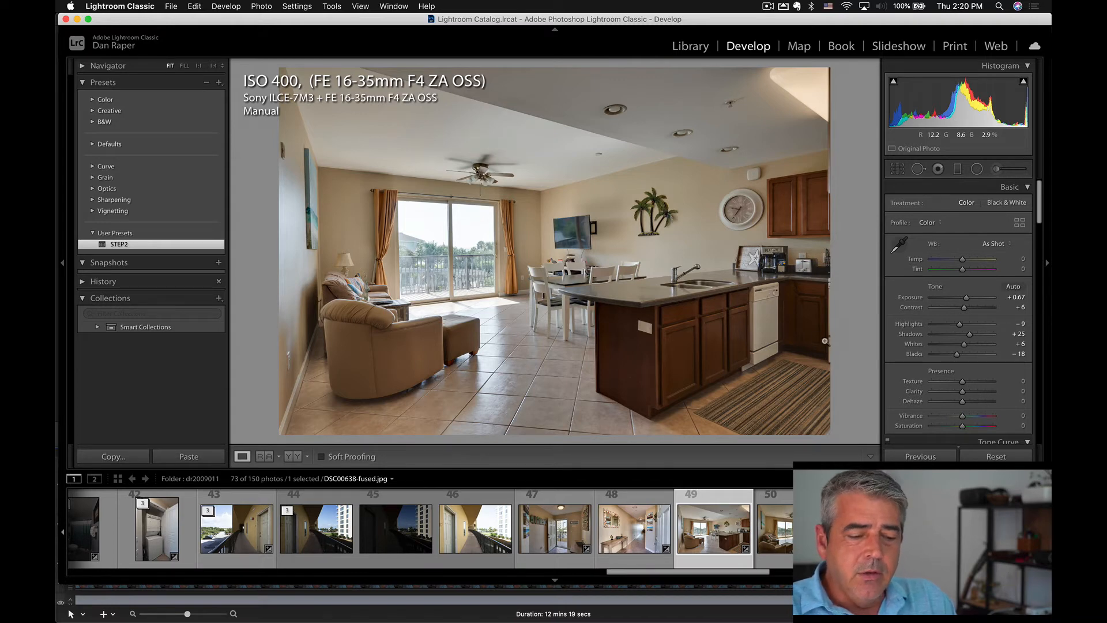
Switch to MindNode to check the STEP 3 White Balance node, and return to Lightroom Classic.
key("super+Tab")
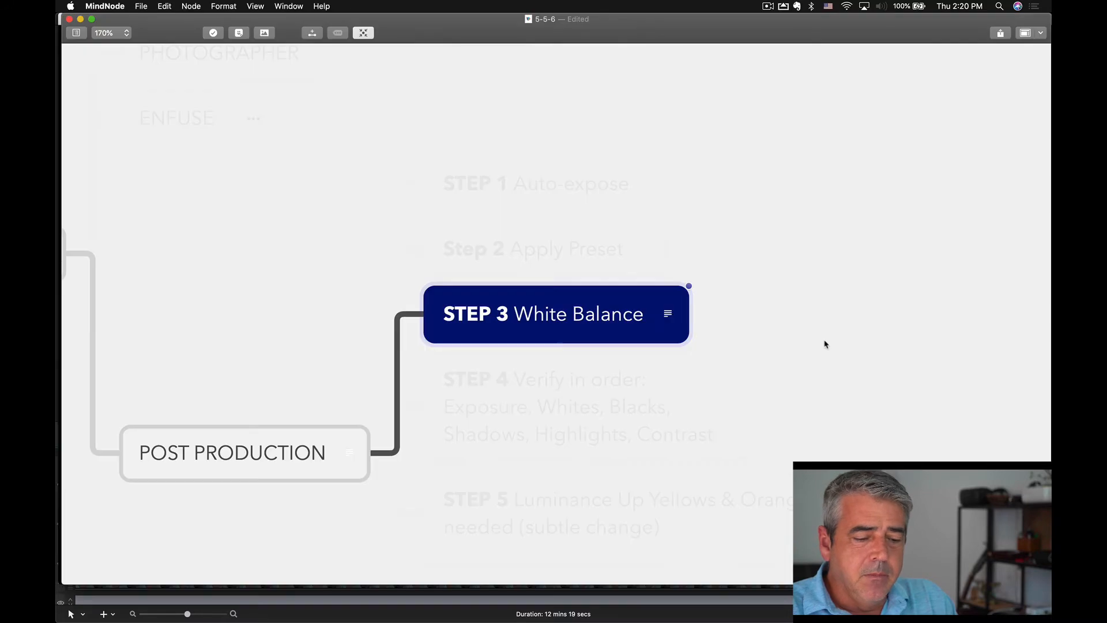
key("super+Tab")
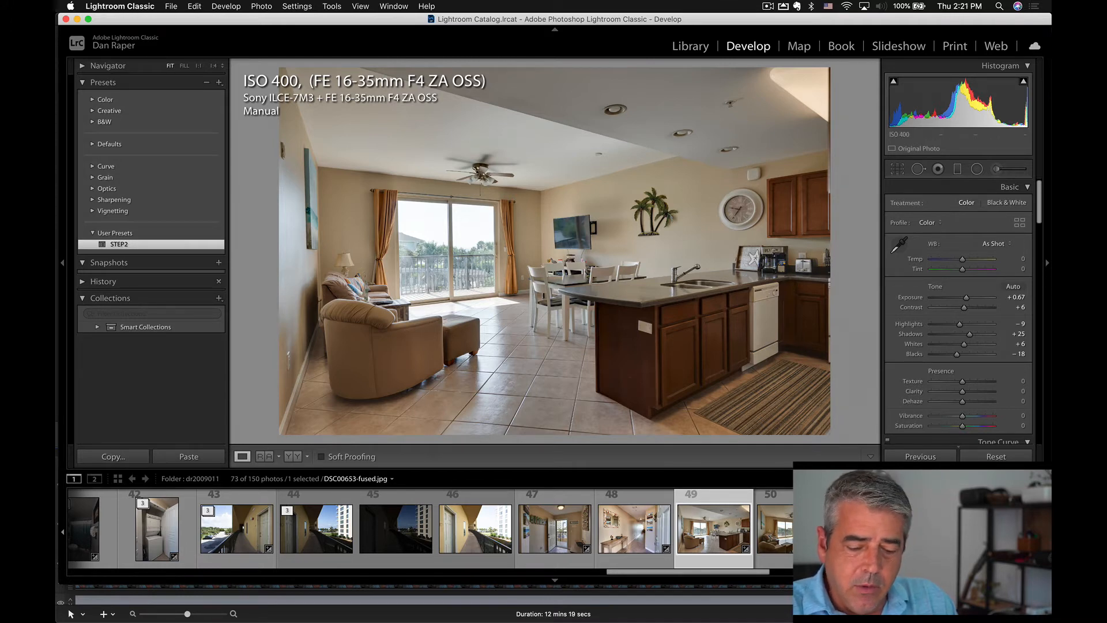
Find the bedroom photo DSC00724-fused.jpg in the shoot, auto-tone it and apply the STEP2 preset.
scroll(431, 529, "right", 10)
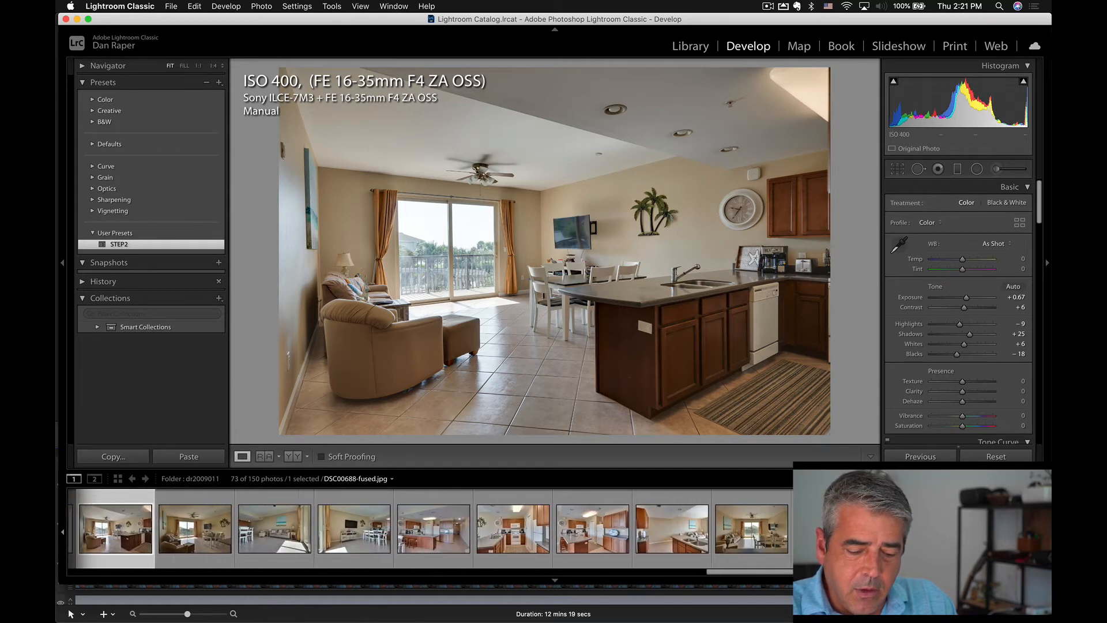
scroll(431, 529, "right", 10)
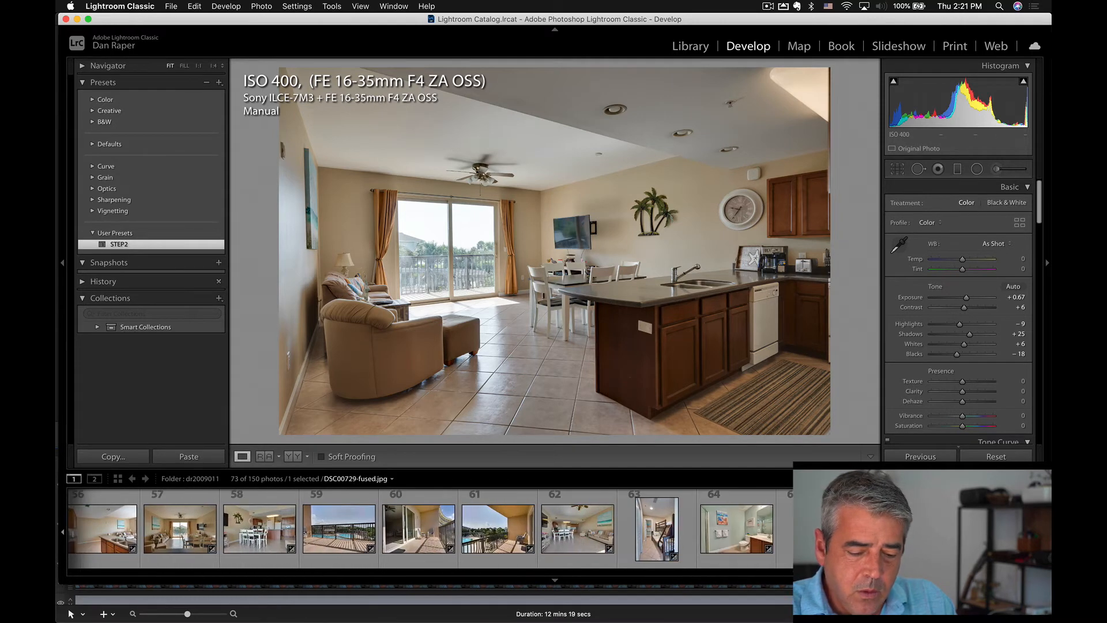
scroll(430, 528, "right", 3)
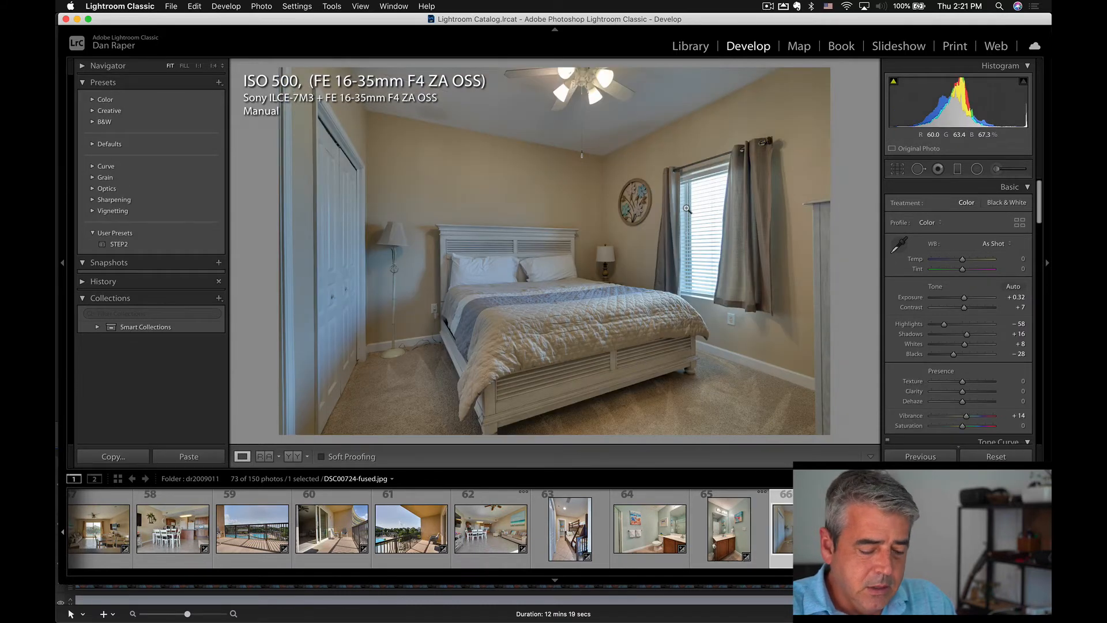
key("super+u")
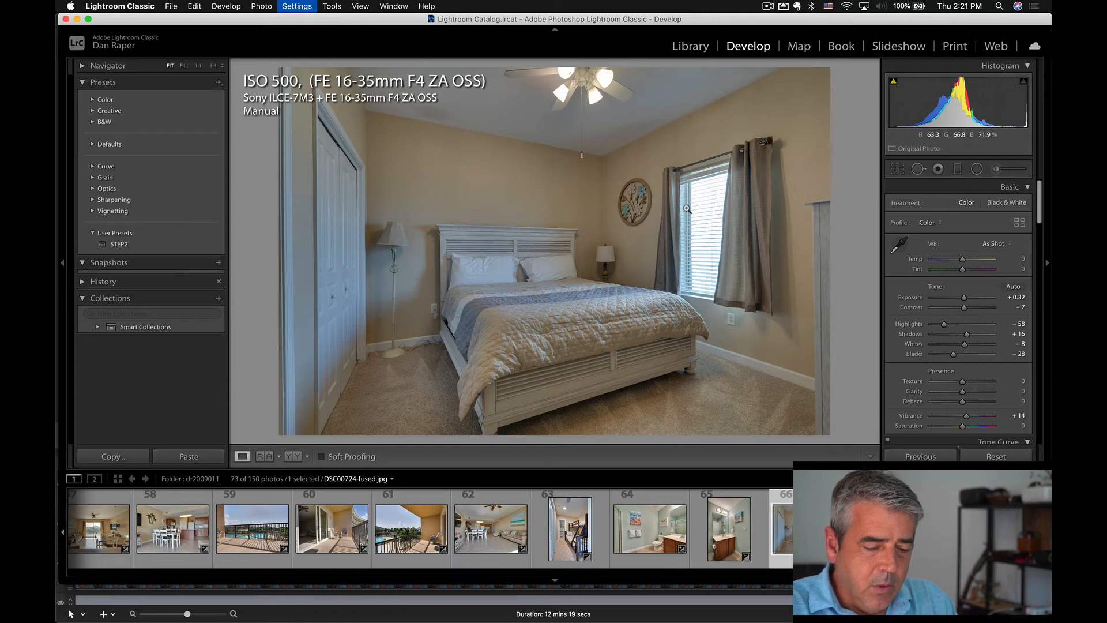
left_click(157, 244)
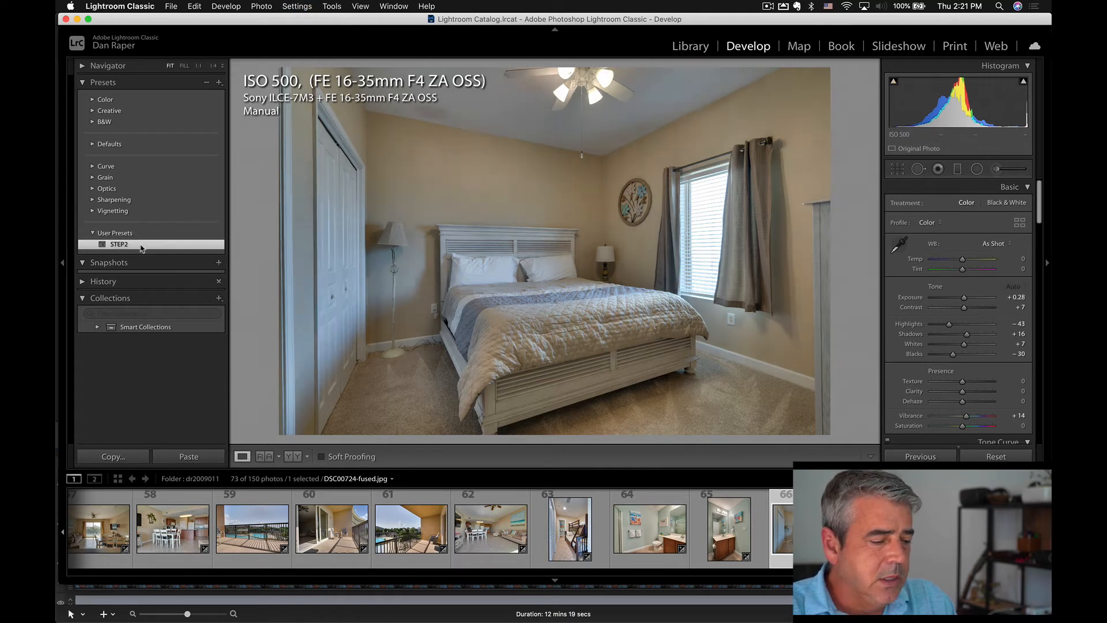
Sample the bedroom photo's white balance from three ceiling spots, finishing with the ceiling on the window side of the fan.
key("w")
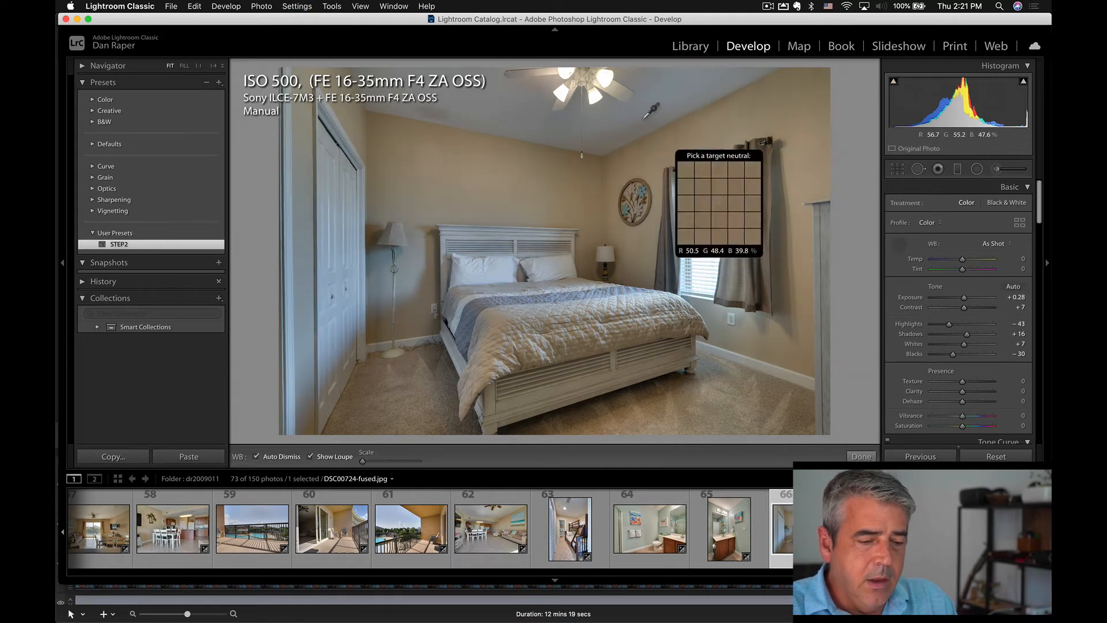
left_click(488, 97)
key("w")
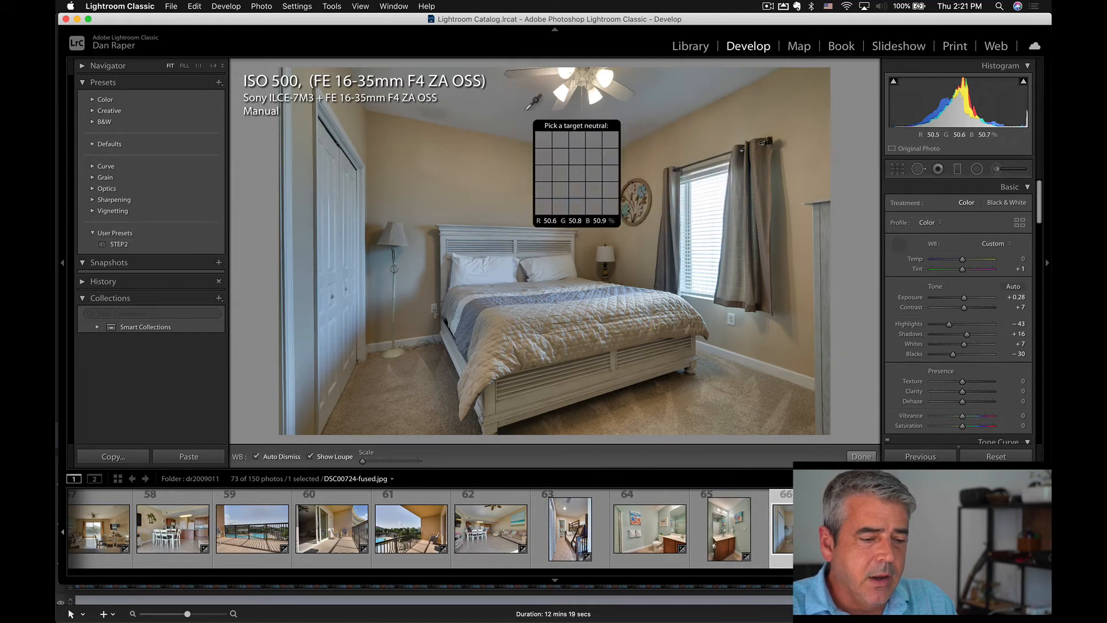
left_click(533, 112)
key("w")
left_click(656, 107)
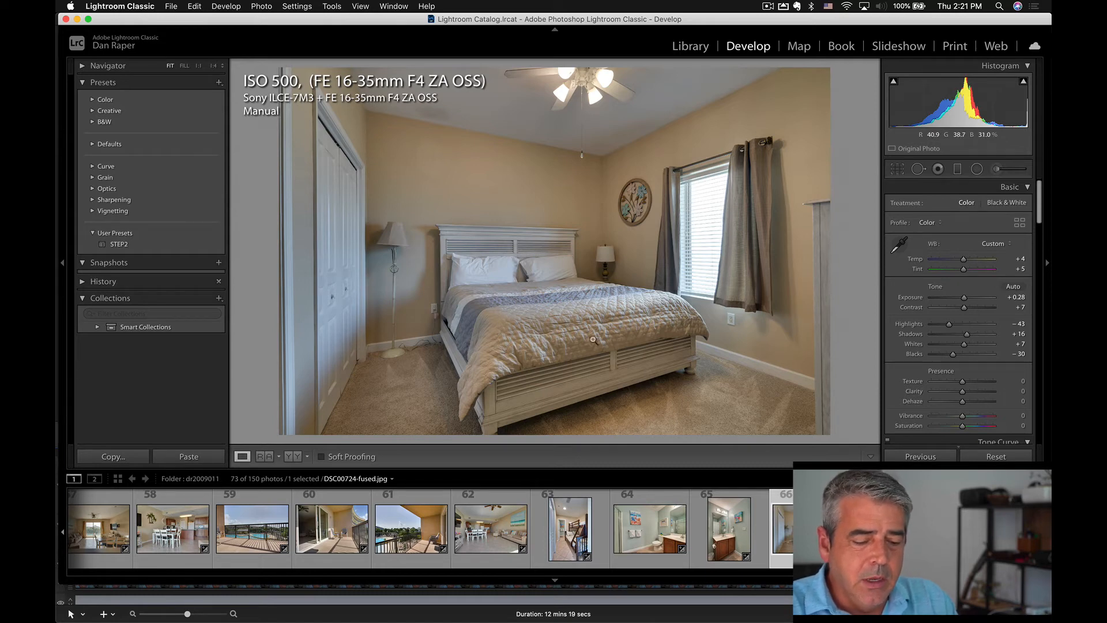
Auto-tone the bathroom photo DSC00712-fused.jpg and apply the STEP2 preset.
left_click(648, 526)
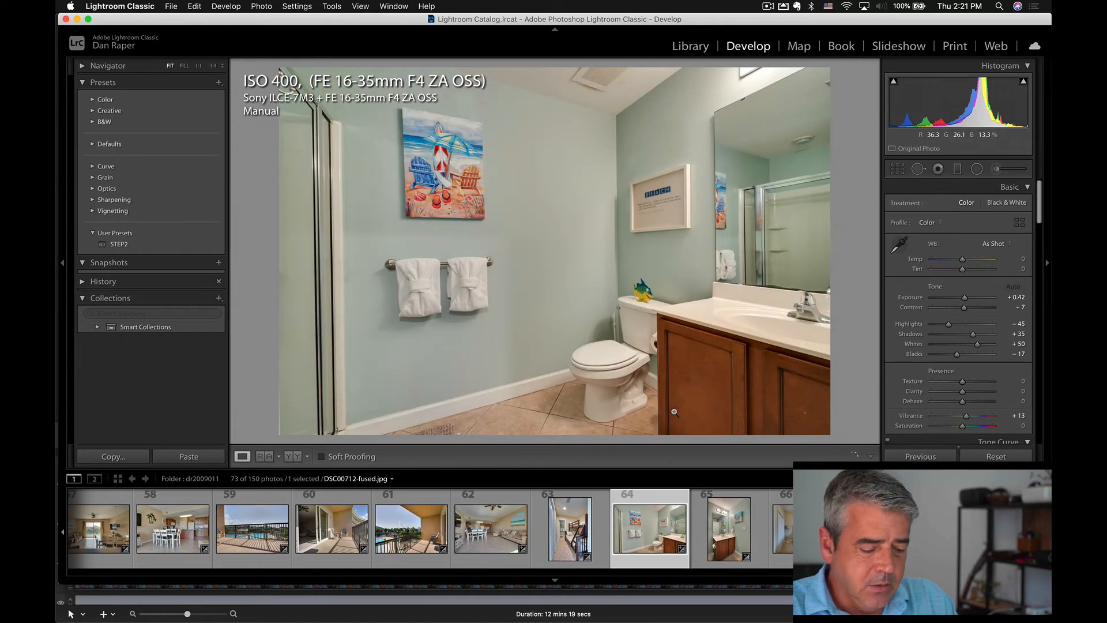
key("super+u")
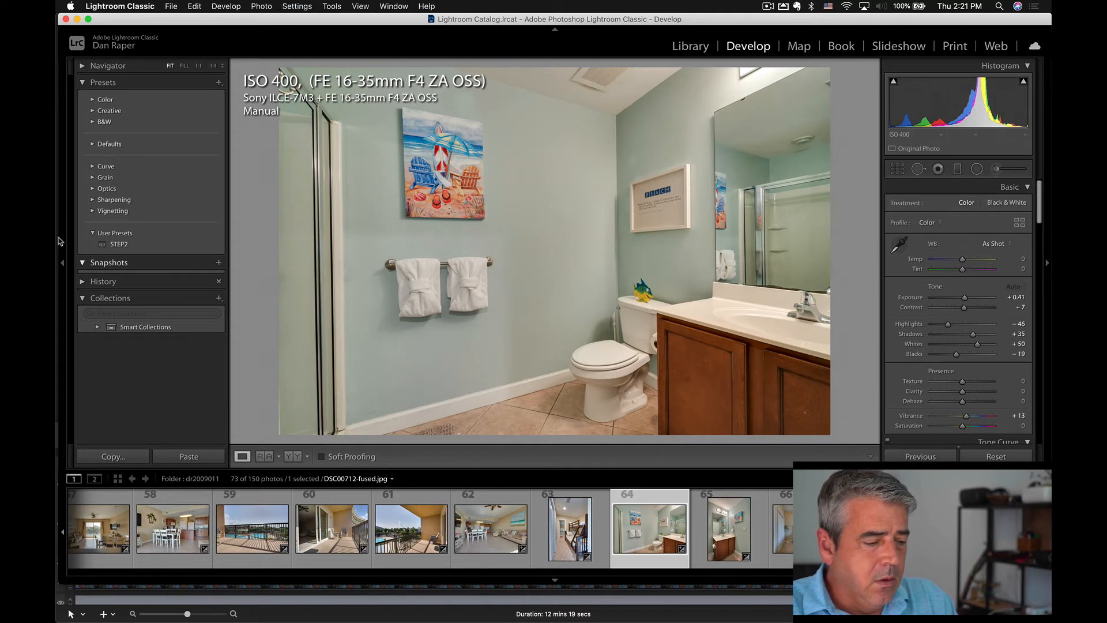
left_click(116, 244)
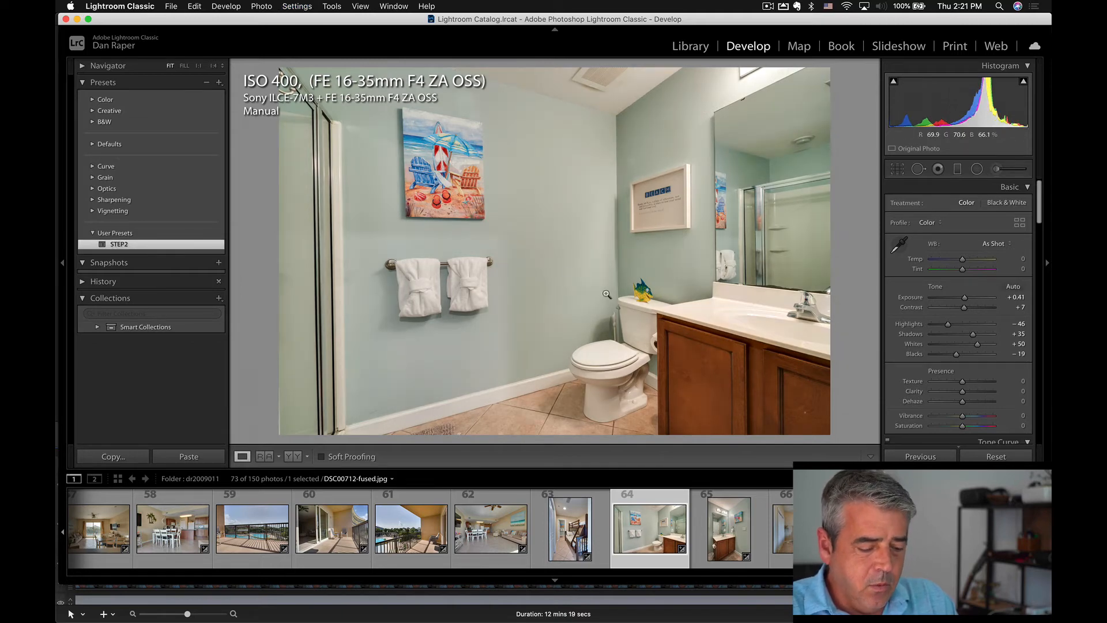
Lower the bathroom photo's exposure to +0.11 and correct its white balance from the toilet tank, warming the temperature slightly.
left_click_drag(964, 297, 962, 297)
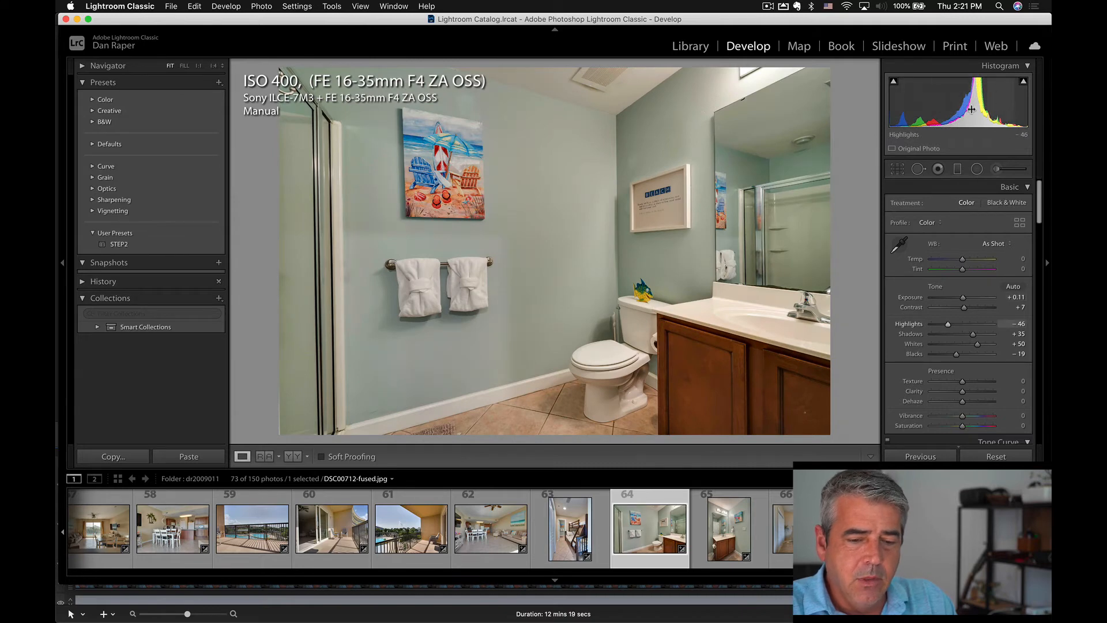
key("w")
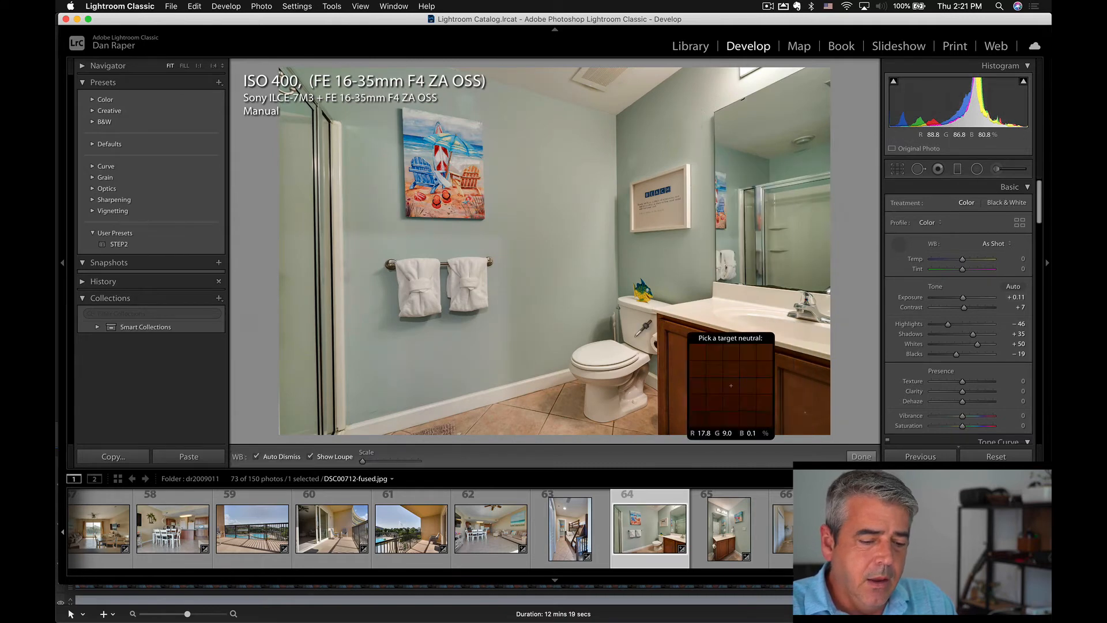
left_click(634, 336)
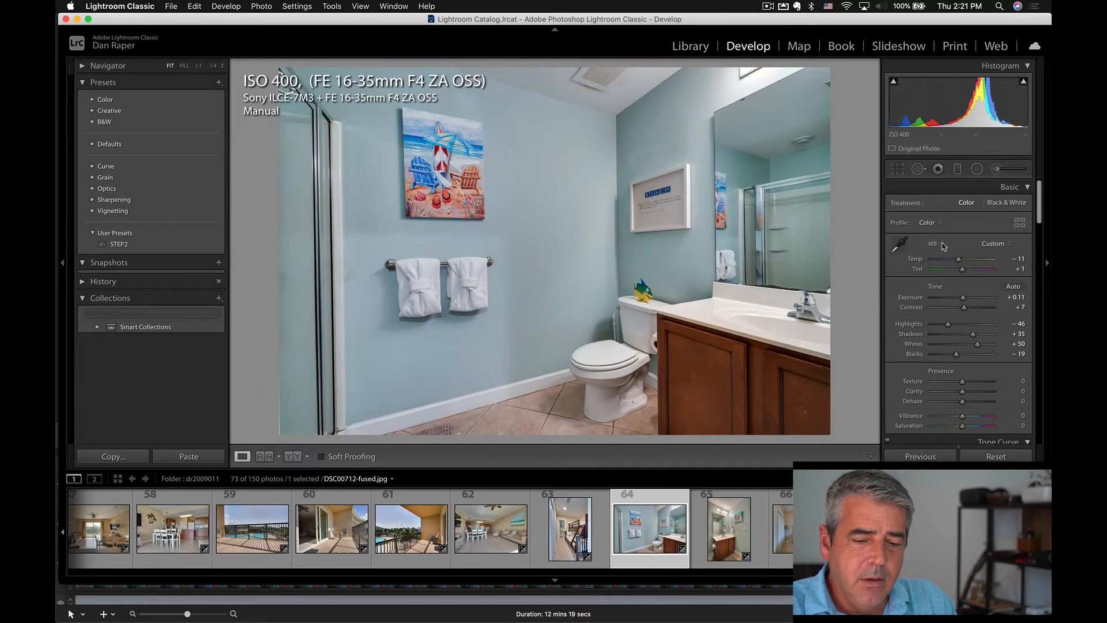
left_click_drag(959, 260, 961, 262)
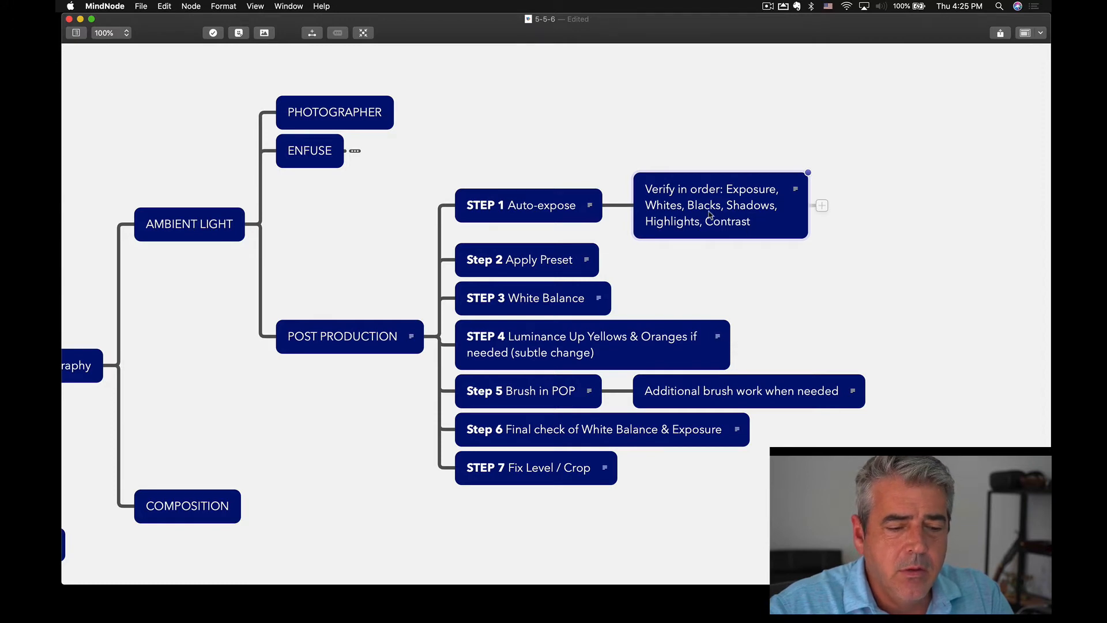
Examine the mind map's POST PRODUCTION branch in MindNode up close, from STEP 1's verification order to the STEP 4 luminance change.
left_click(770, 233)
left_click(768, 245)
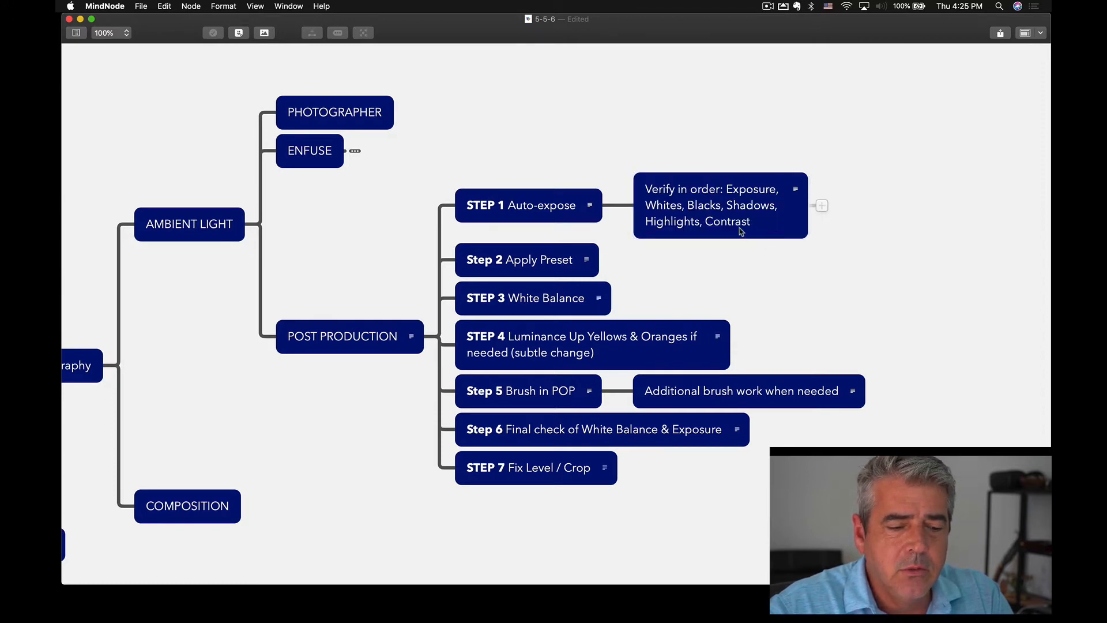
scroll(754, 229, "up", 5)
scroll(756, 230, "up", 3)
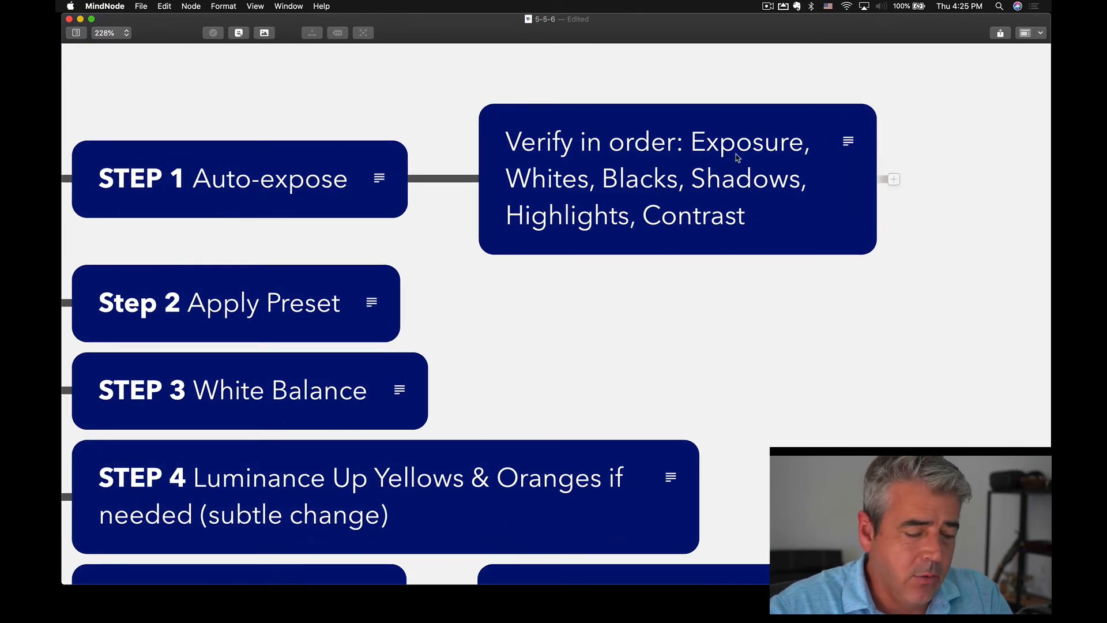
scroll(706, 267, "left", 3)
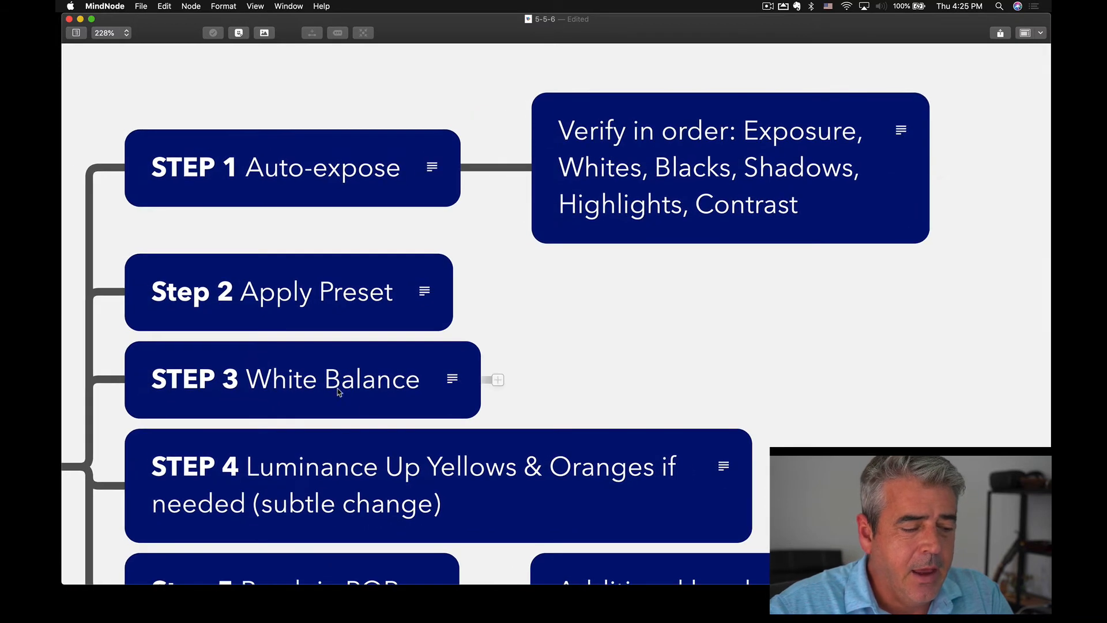
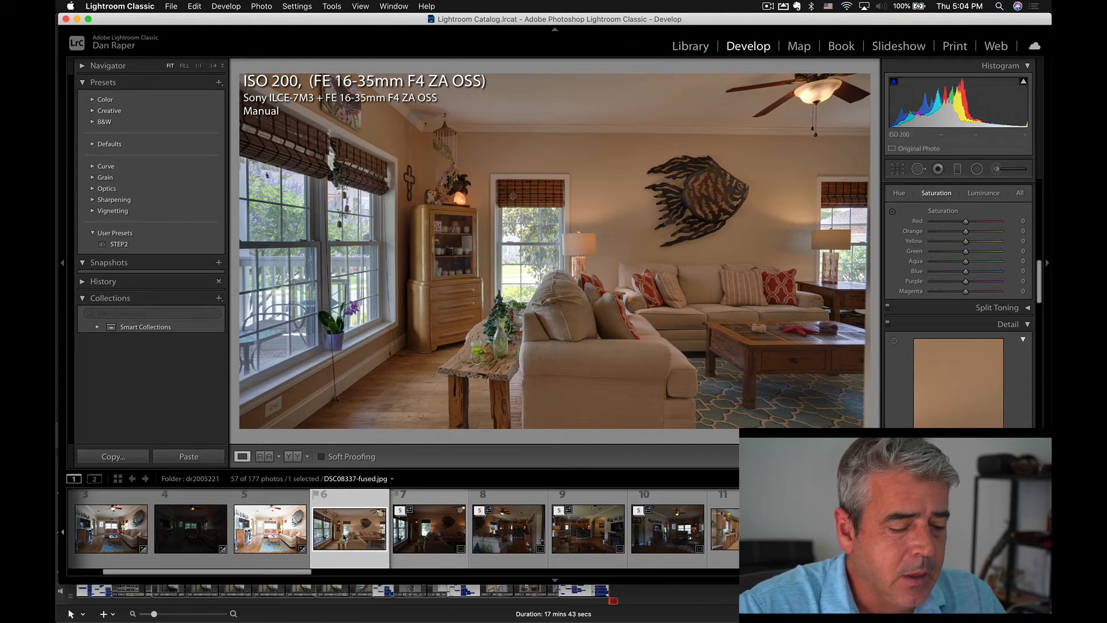
Auto-tone the kitchen photo DSC08357-fused.jpg and apply the STEP2 preset.
left_click(715, 528)
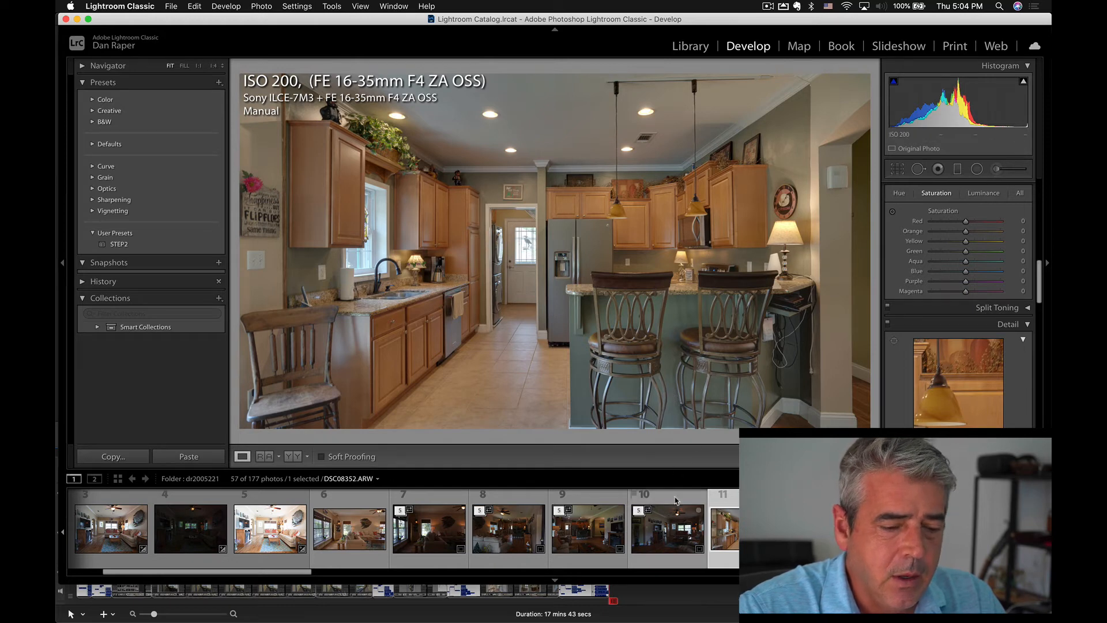
key("super+u")
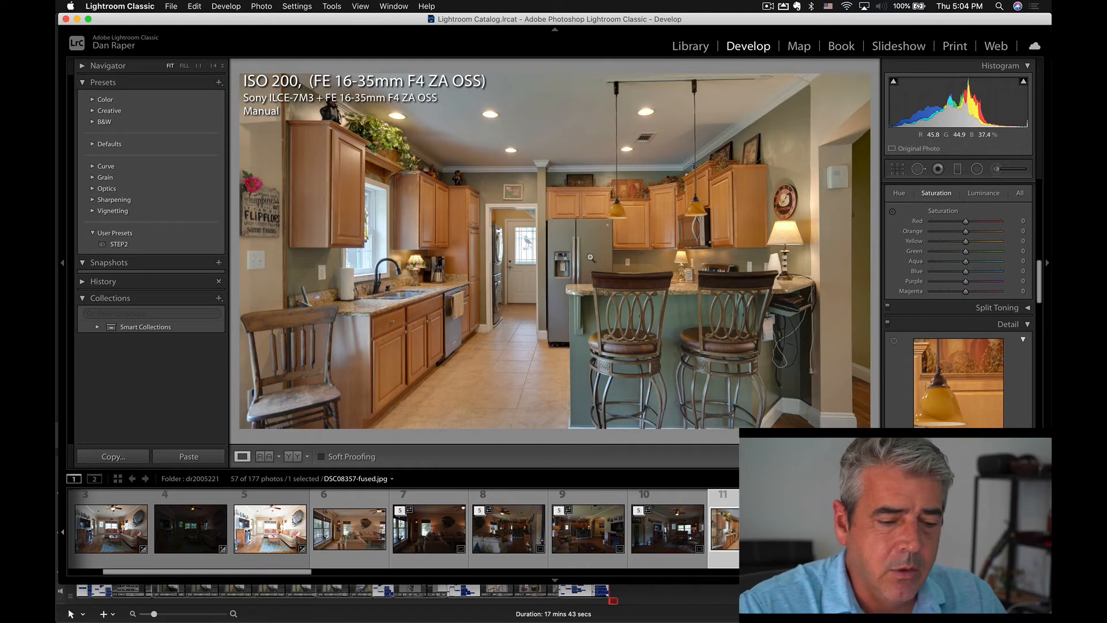
left_click(118, 245)
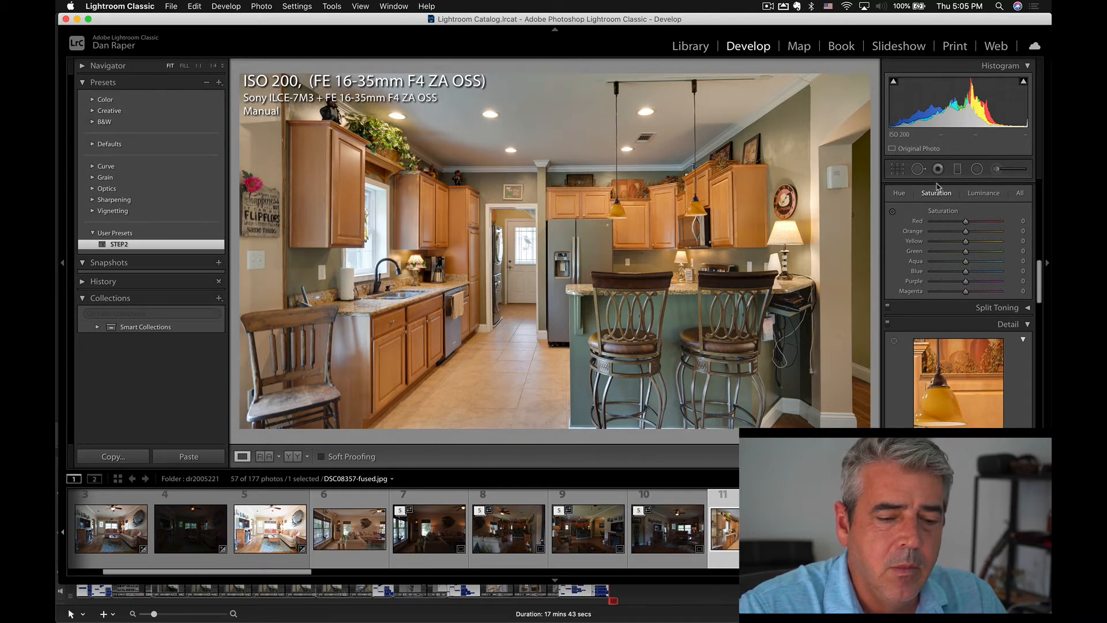
left_click_drag(975, 115, 967, 117)
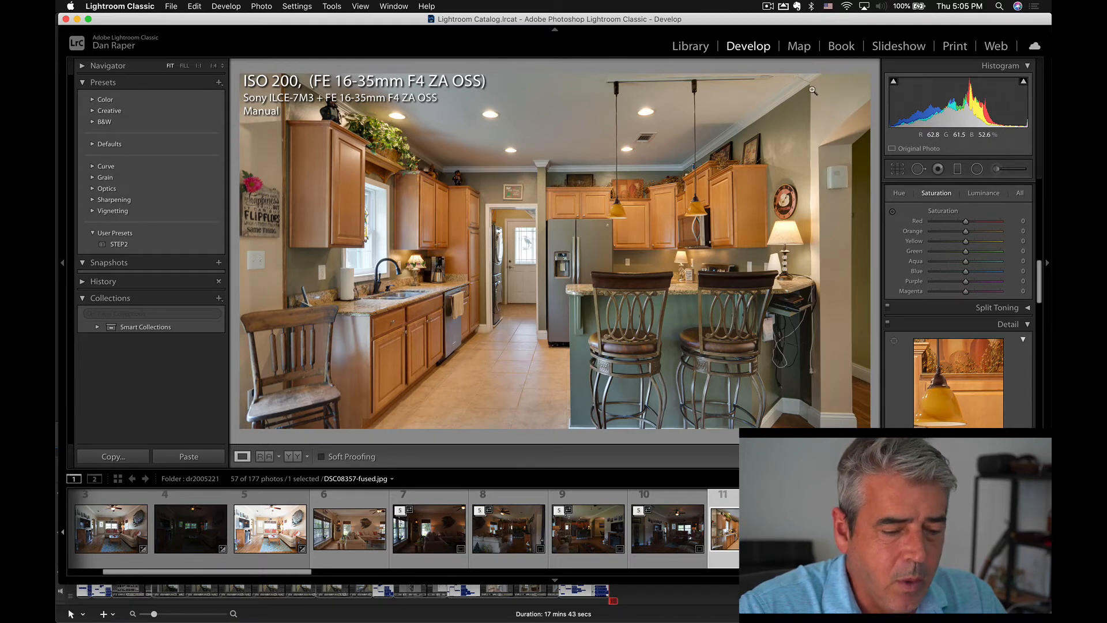
Try sampling the kitchen photo's white balance from two ceiling spots near the crown moulding beyond the pendant lights.
key("w")
left_click(738, 132)
key("w")
left_click(771, 107)
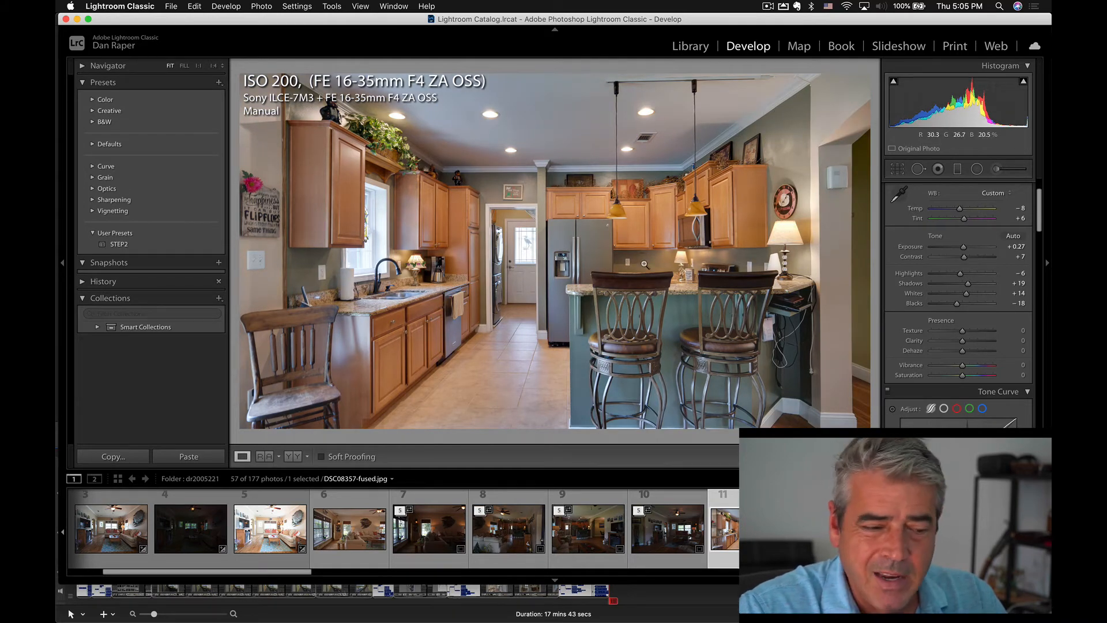
Sample the kitchen photo's white balance from ceiling spots around the recessed lights until temperature is 0 and tint is +6.
left_click(524, 107)
key("w")
left_click(525, 106)
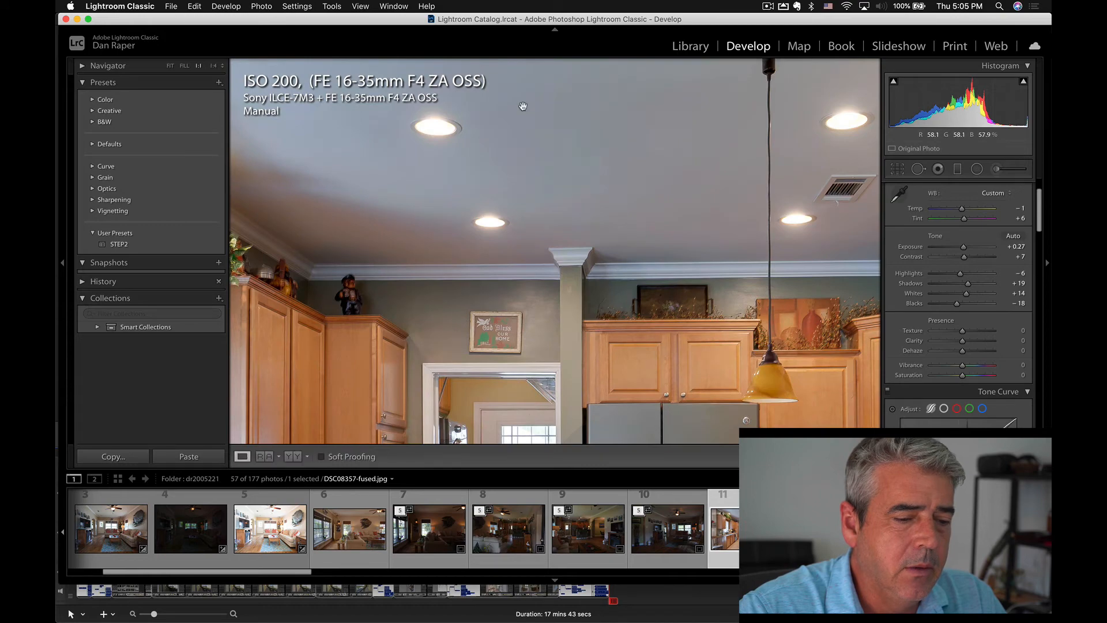
left_click(524, 107)
key("w")
left_click(516, 118)
key("w")
left_click(511, 130)
key("w")
left_click(507, 105)
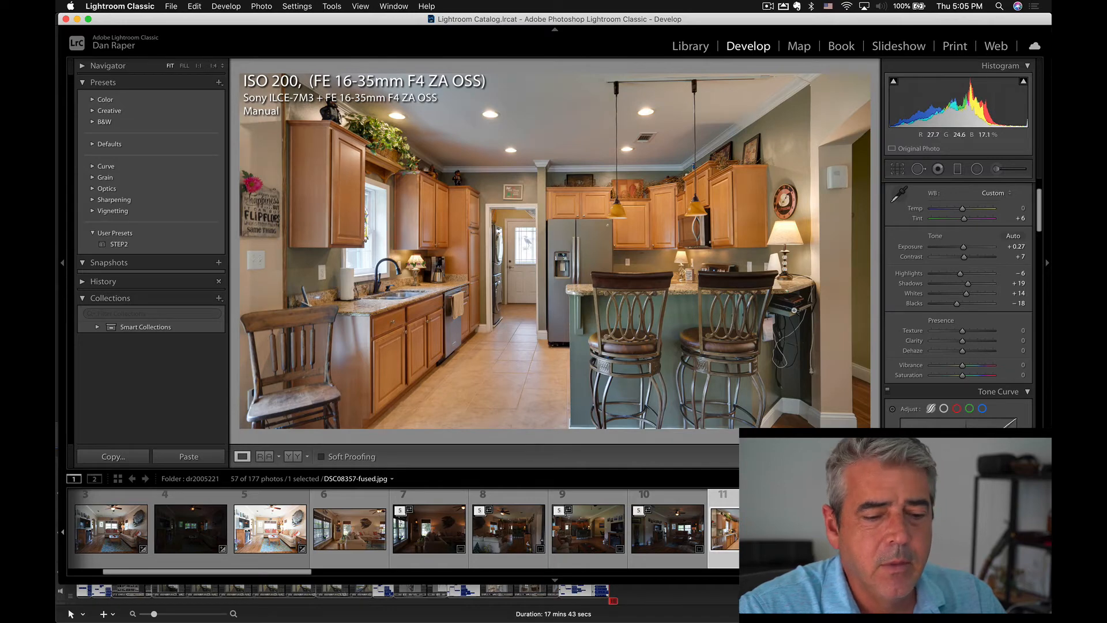
left_click(377, 114)
left_click(446, 213)
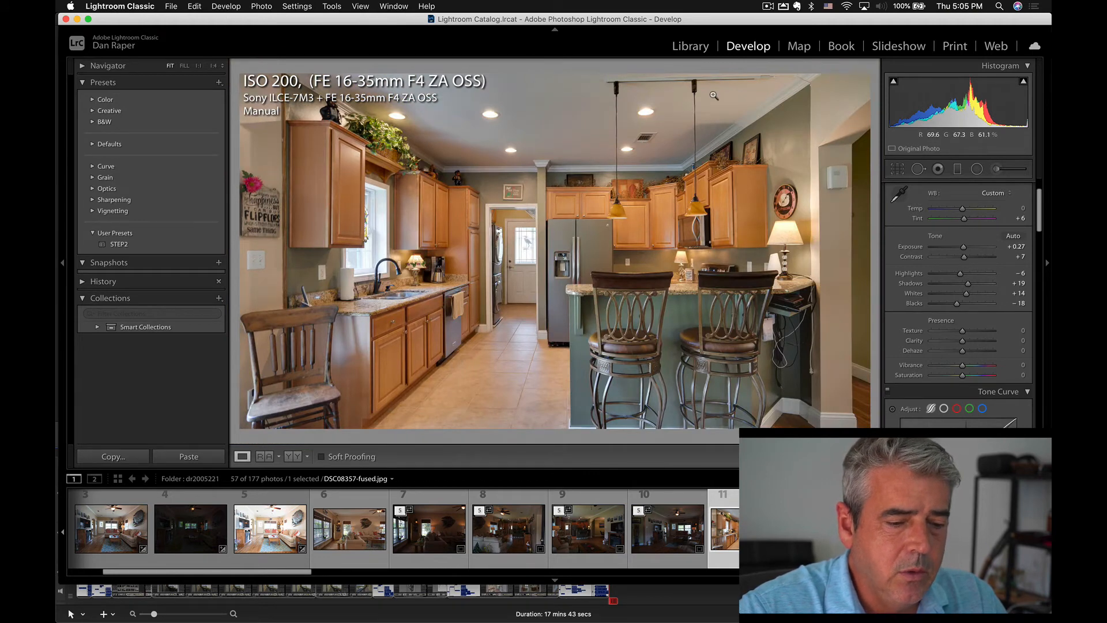
Use the targeted luminance adjustment on the kitchen ceiling to set orange to +5 and yellow to +3.
key("alt")
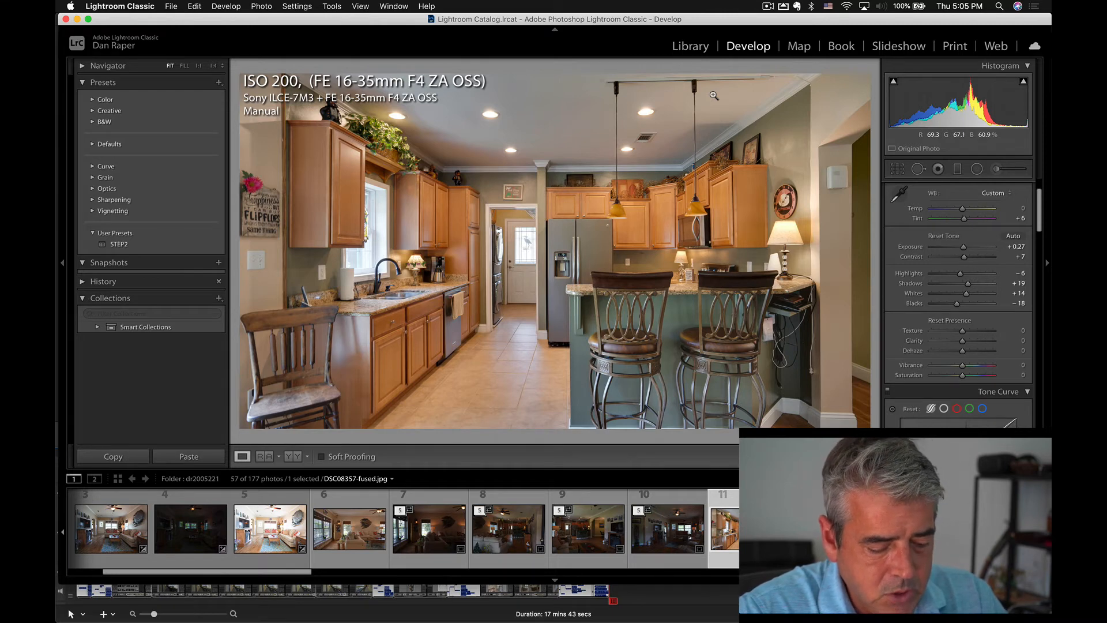
key("super+alt+shift+l")
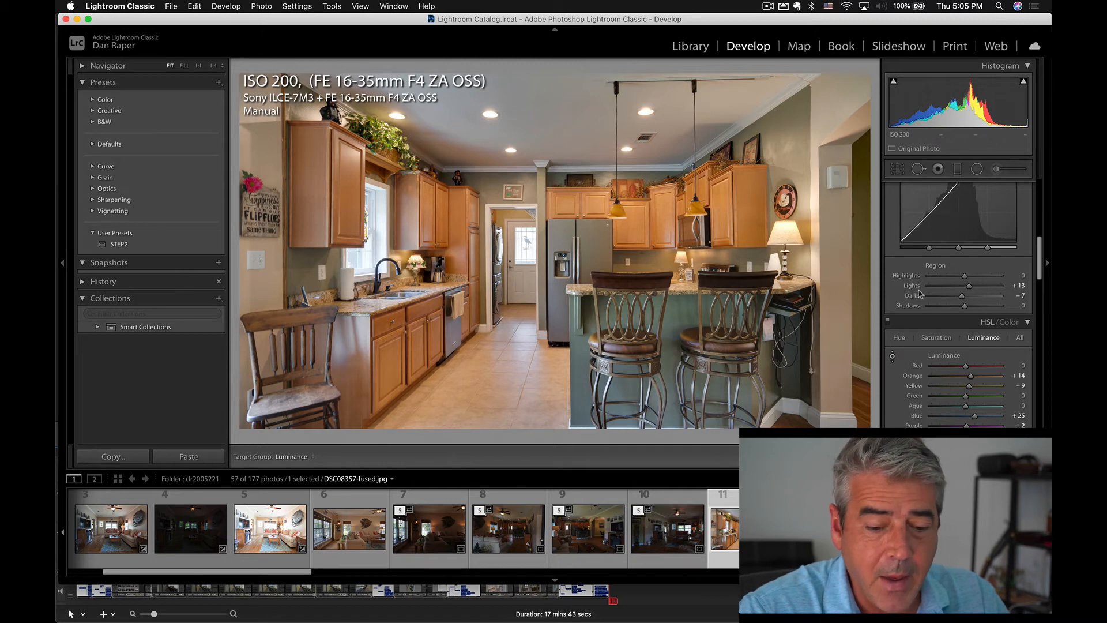
scroll(973, 353, "down", 3)
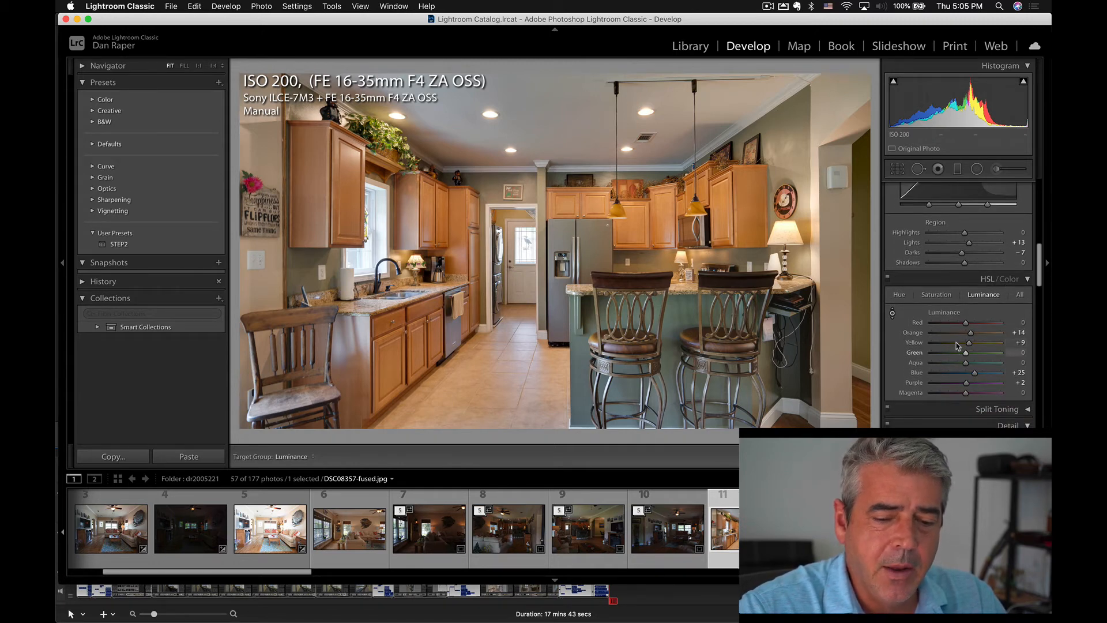
left_click(892, 314)
left_click(892, 313)
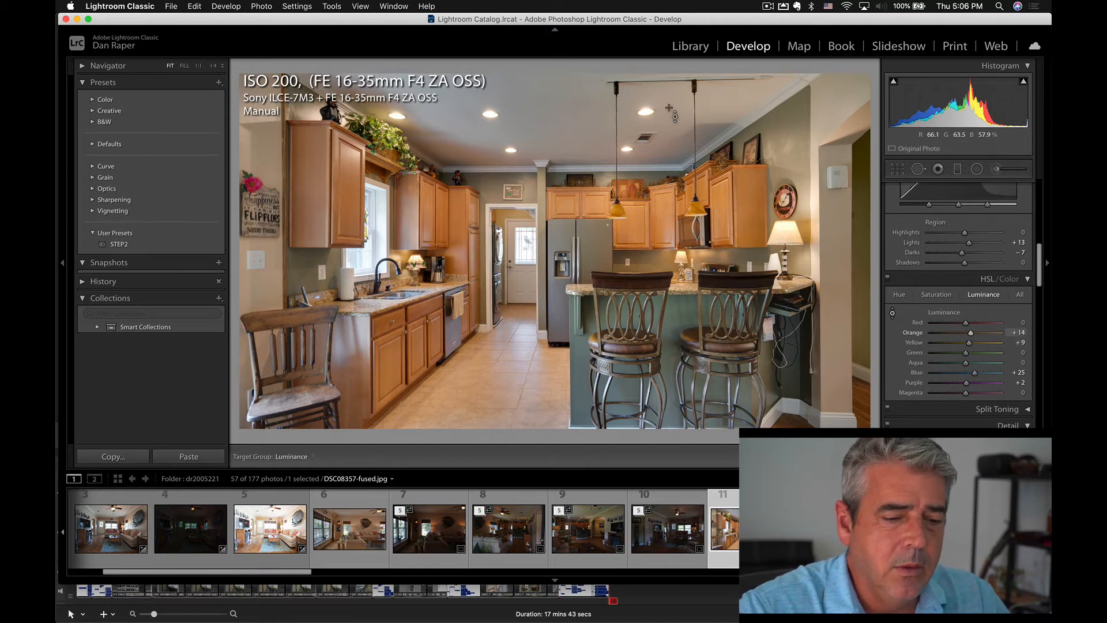
mouse_move(667, 107)
left_mouse_down()
mouse_move(667, 122)
mouse_move(668, 80)
mouse_move(668, 142)
mouse_move(668, 100)
mouse_move(667, 137)
mouse_move(672, 111)
left_mouse_up()
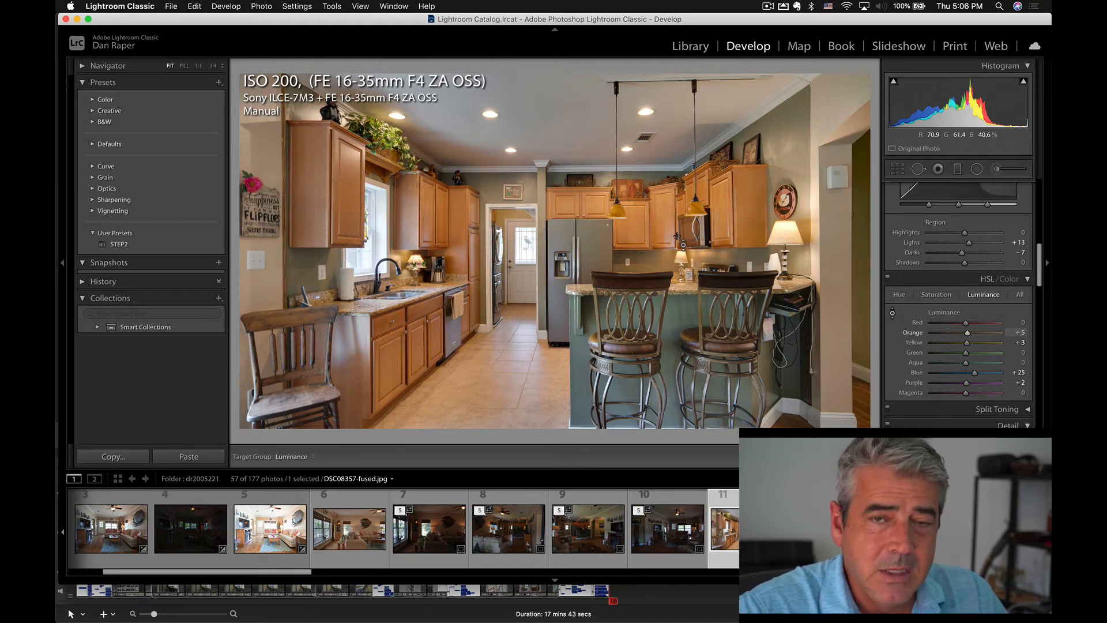
Use the targeted saturation adjustment on the kitchen ceiling to set orange to -16 and yellow to -15.
key("super+alt+shift+s")
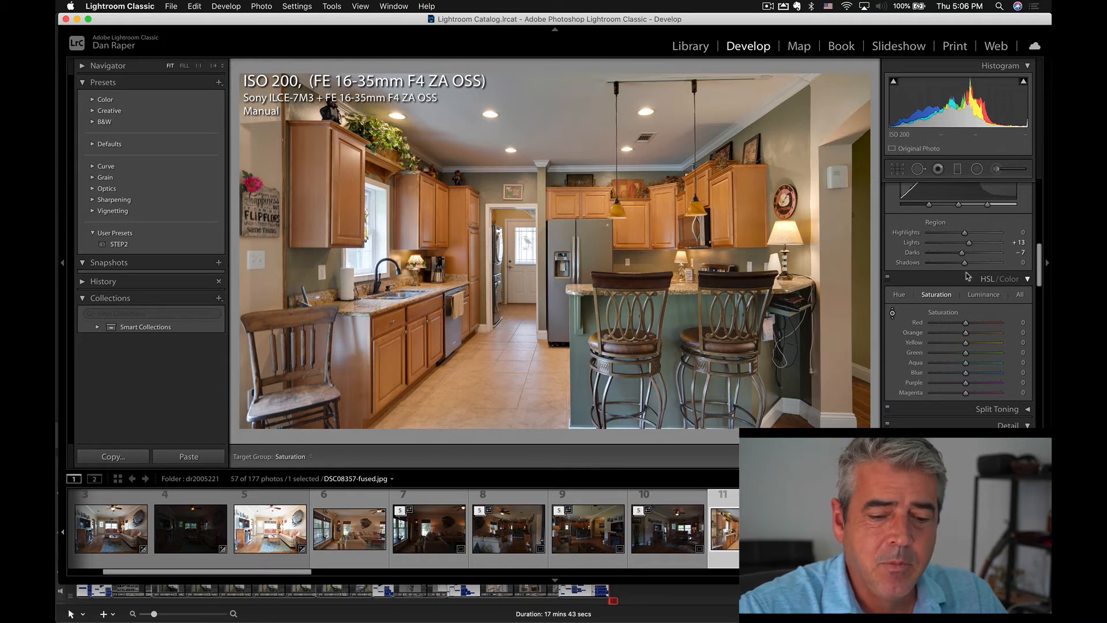
left_click(938, 295)
left_click(938, 296)
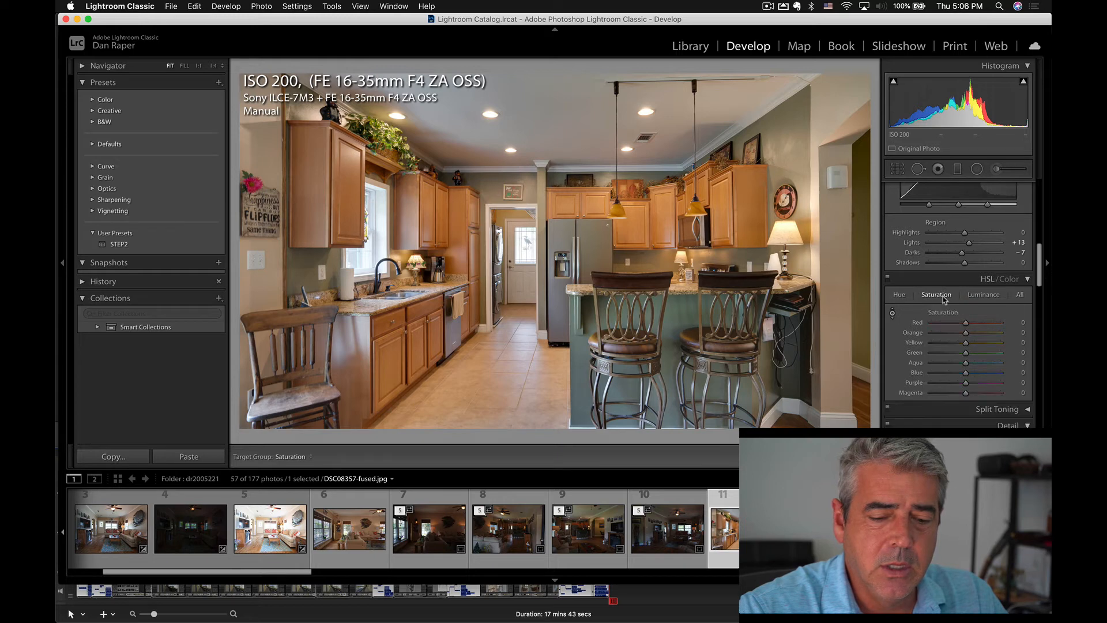
left_click(893, 314)
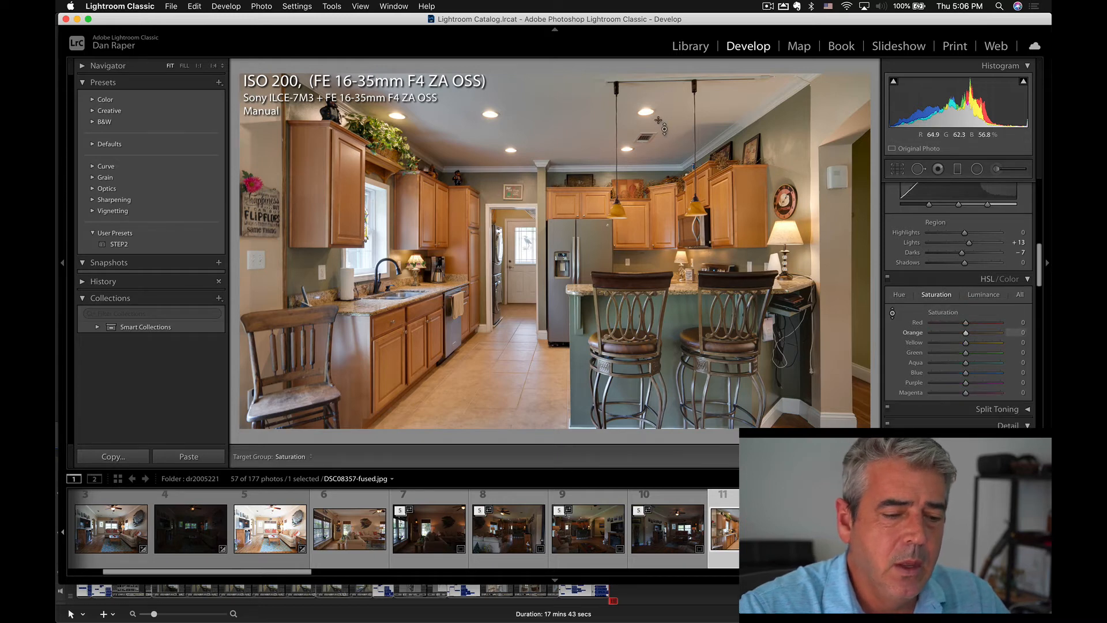
left_click_drag(666, 107, 666, 185)
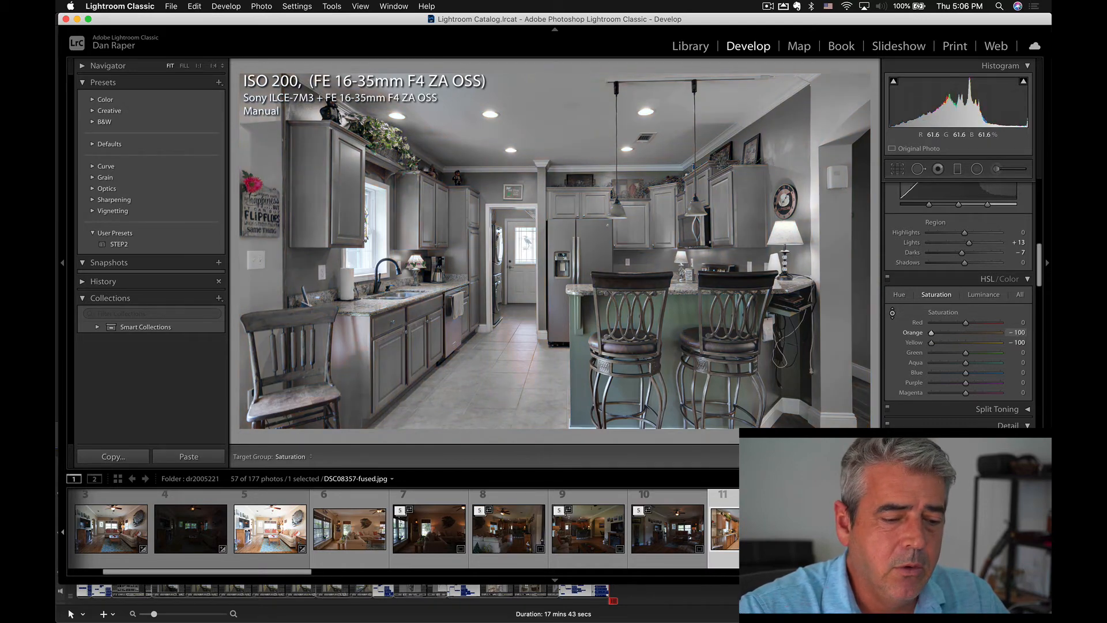
key("super+z")
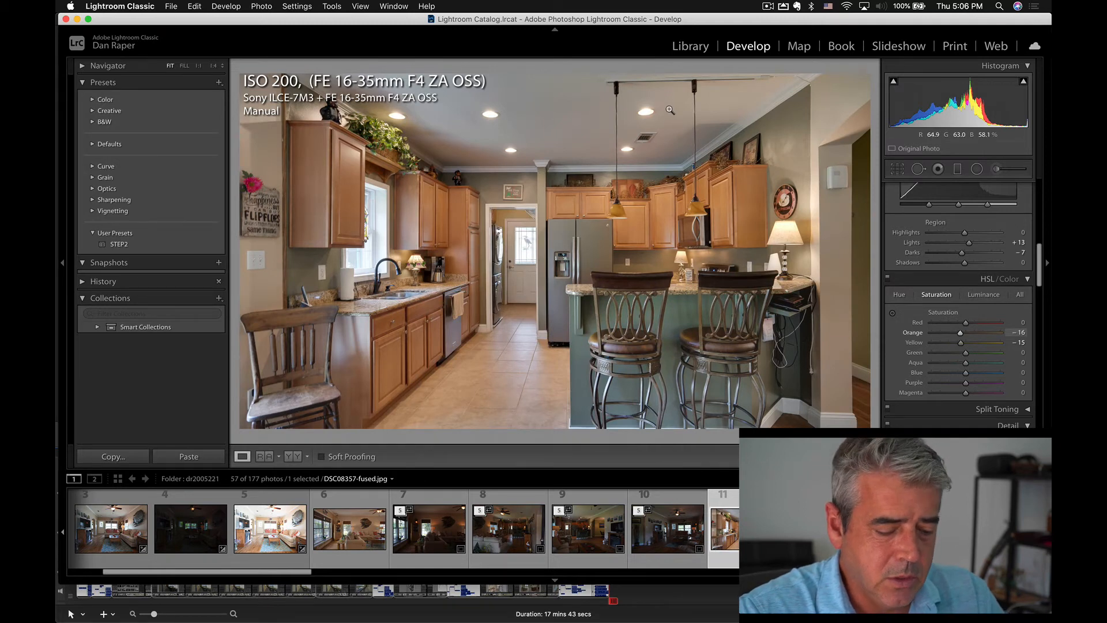
key("super+alt+shift+s")
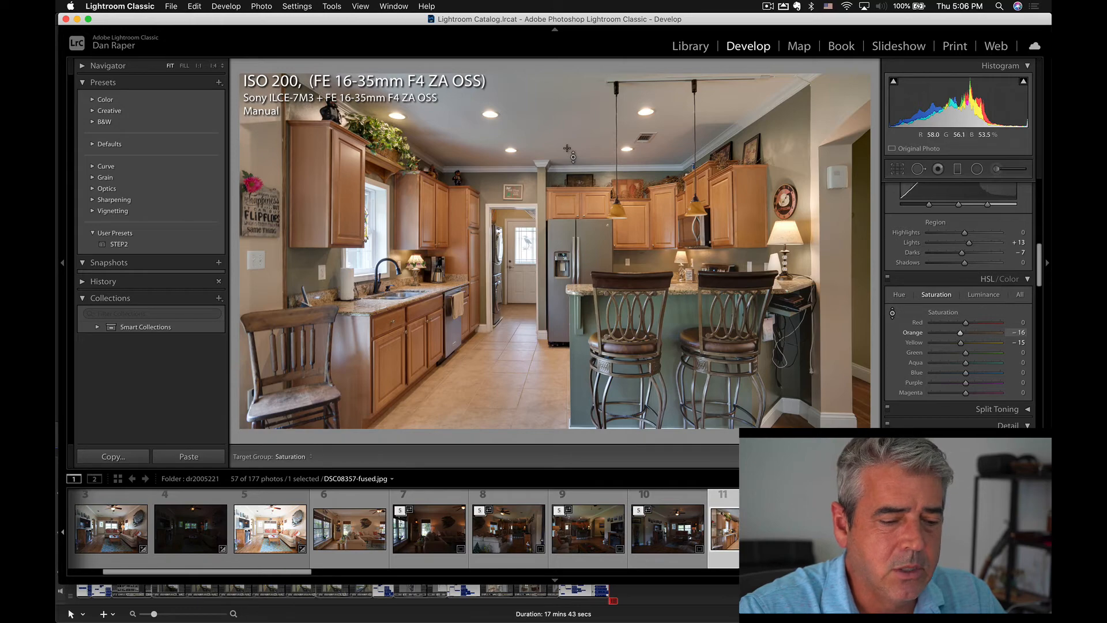
Raise the kitchen photo's contrast to +19.
key("r")
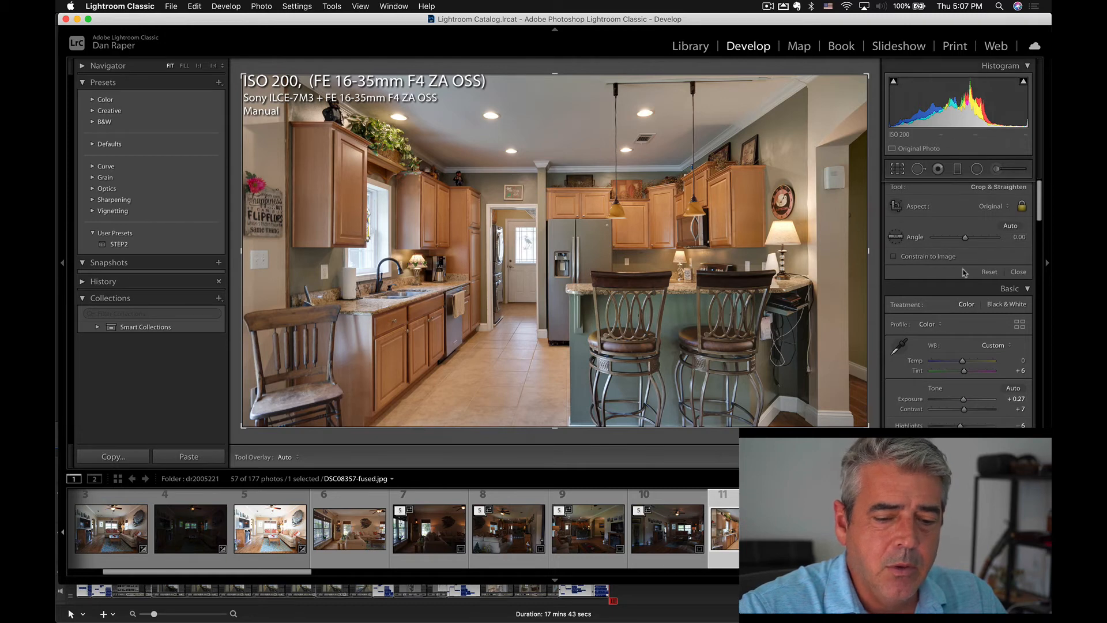
scroll(968, 271, "down", 3)
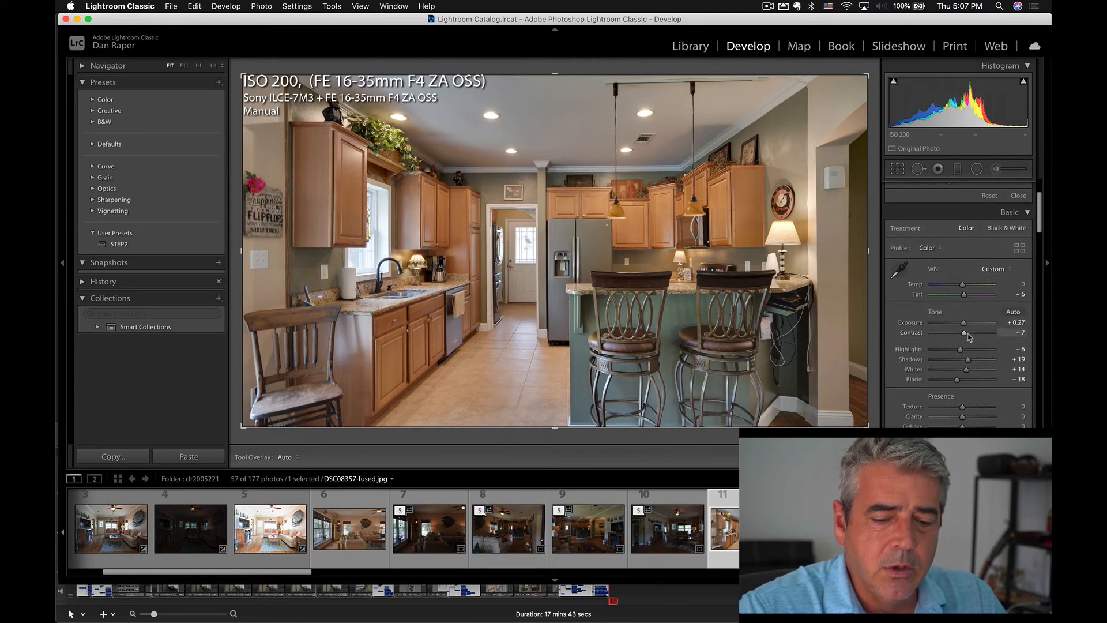
left_click_drag(967, 336, 971, 337)
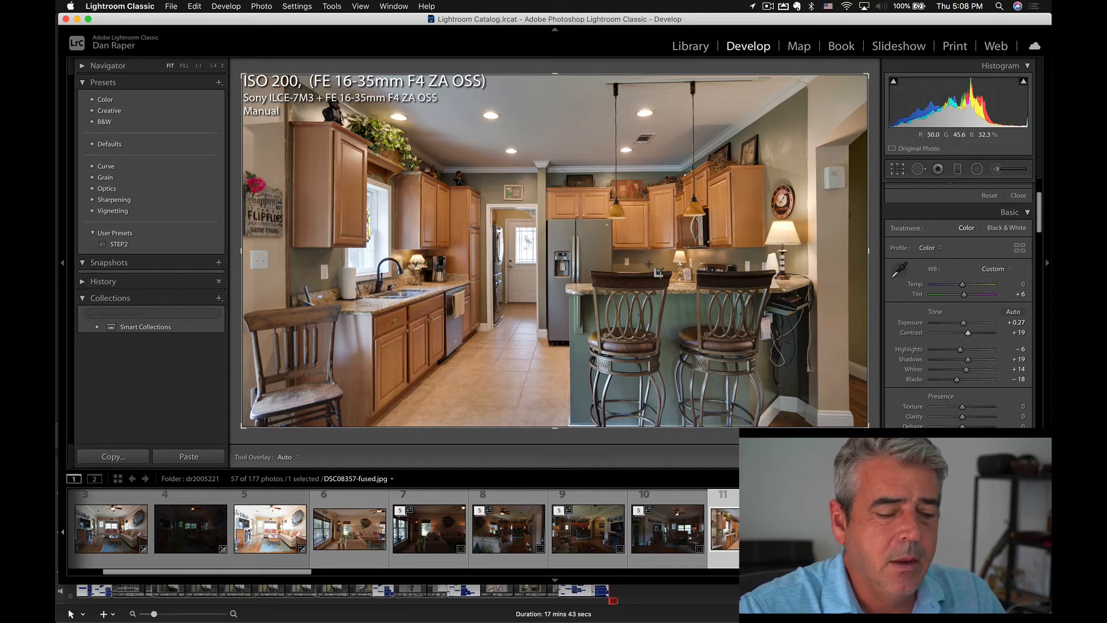
Auto-tone the living room photo DSC08337-fused.jpg and apply the STEP2 preset.
left_click(356, 533)
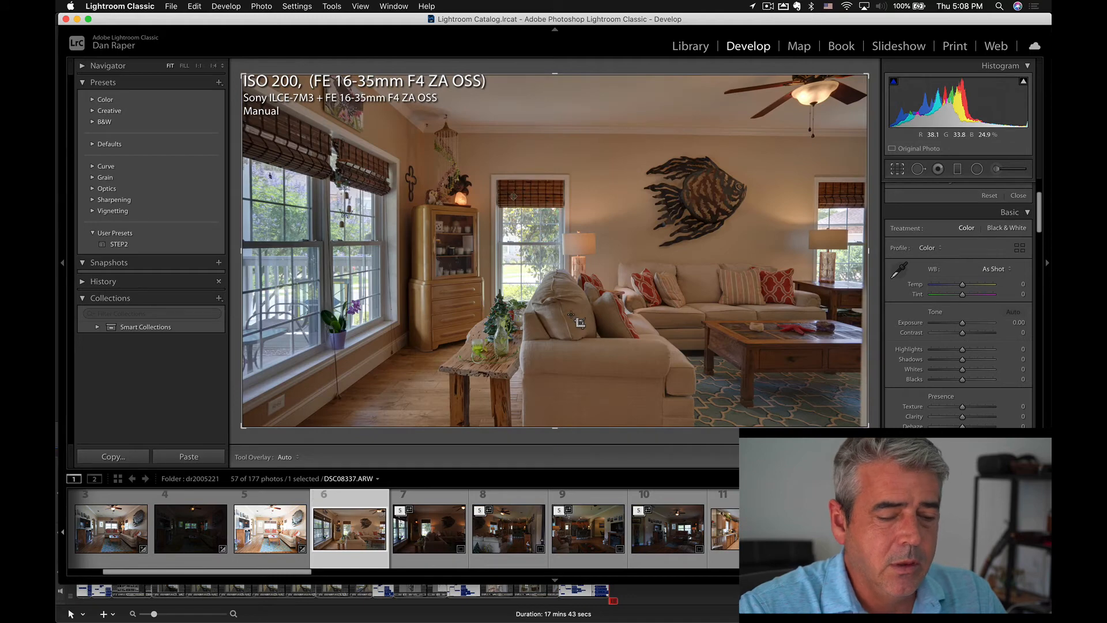
key("super+u")
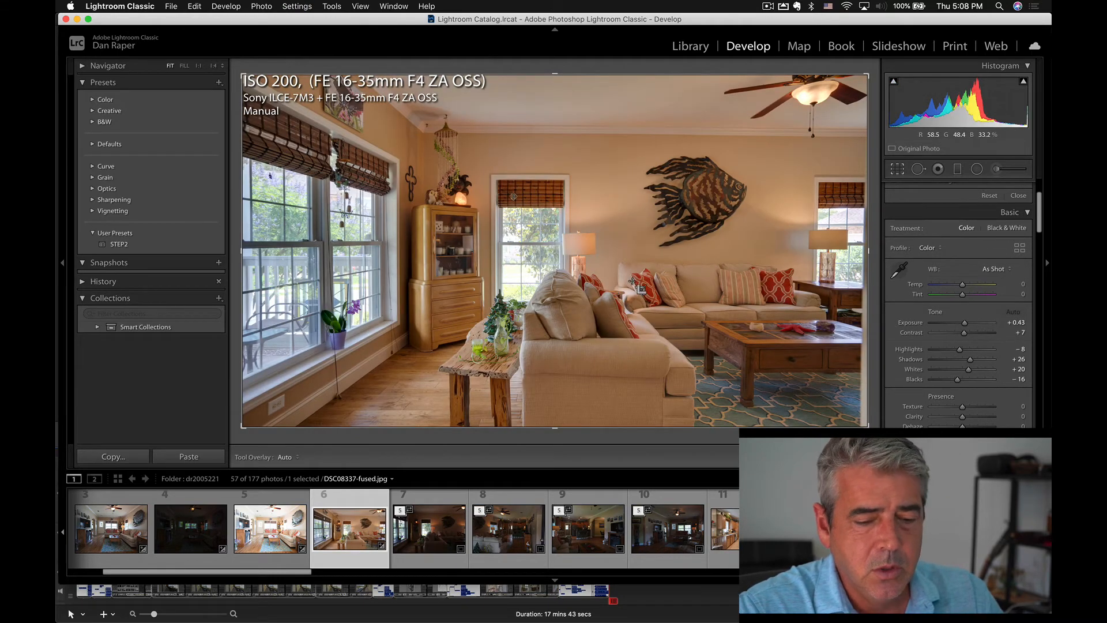
left_click(119, 244)
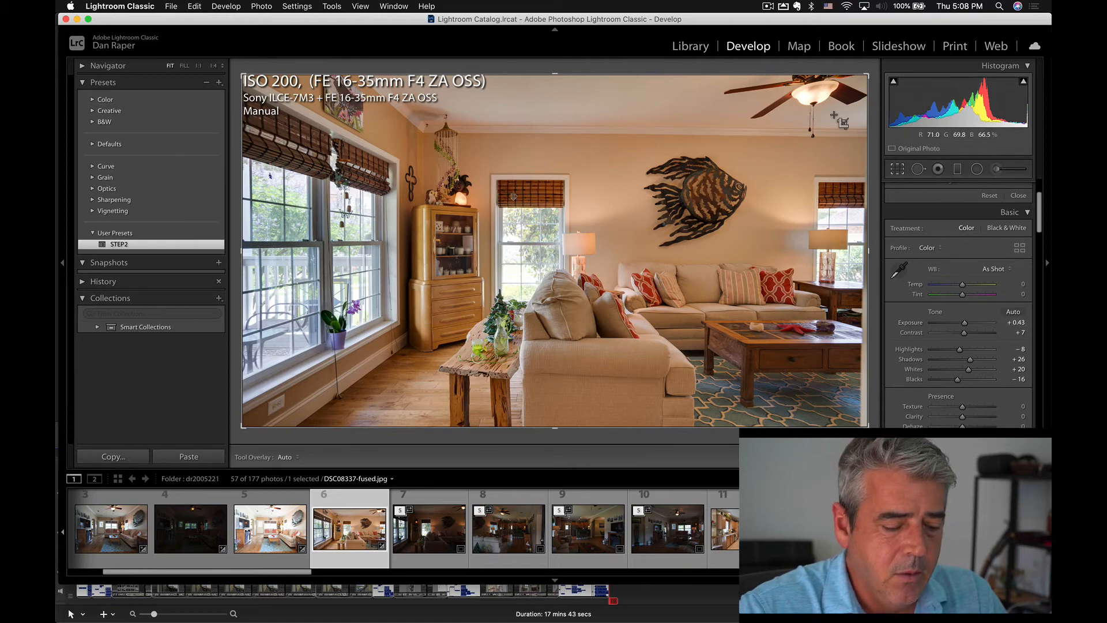
Sample the living room photo's white balance from the ceiling and warm the temperature to -10.
key("w")
left_click(619, 114)
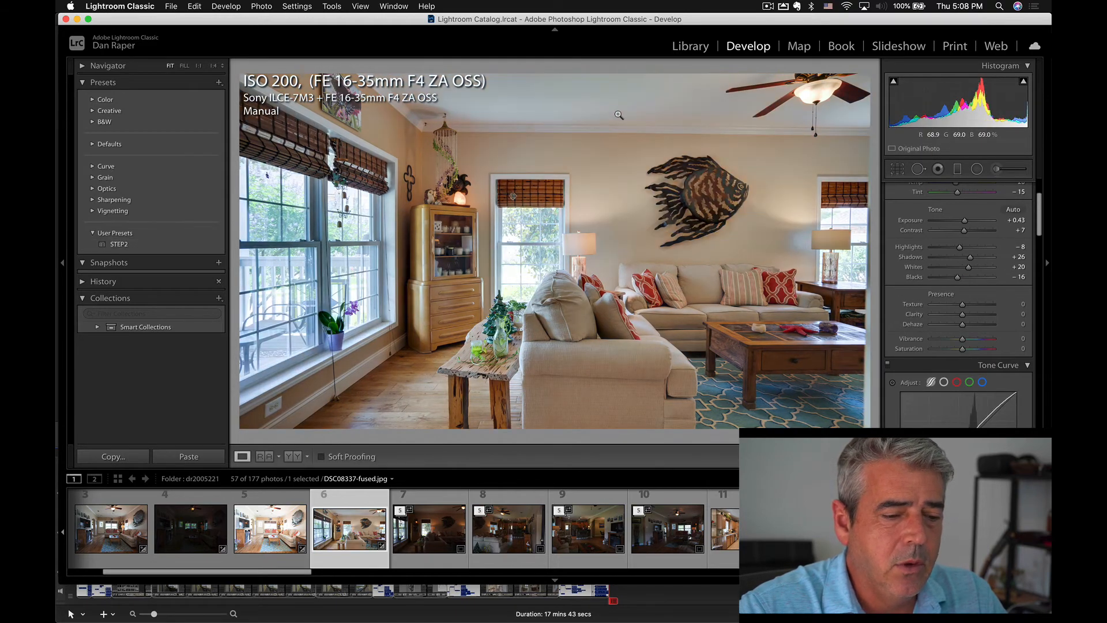
scroll(964, 218, "up", 3)
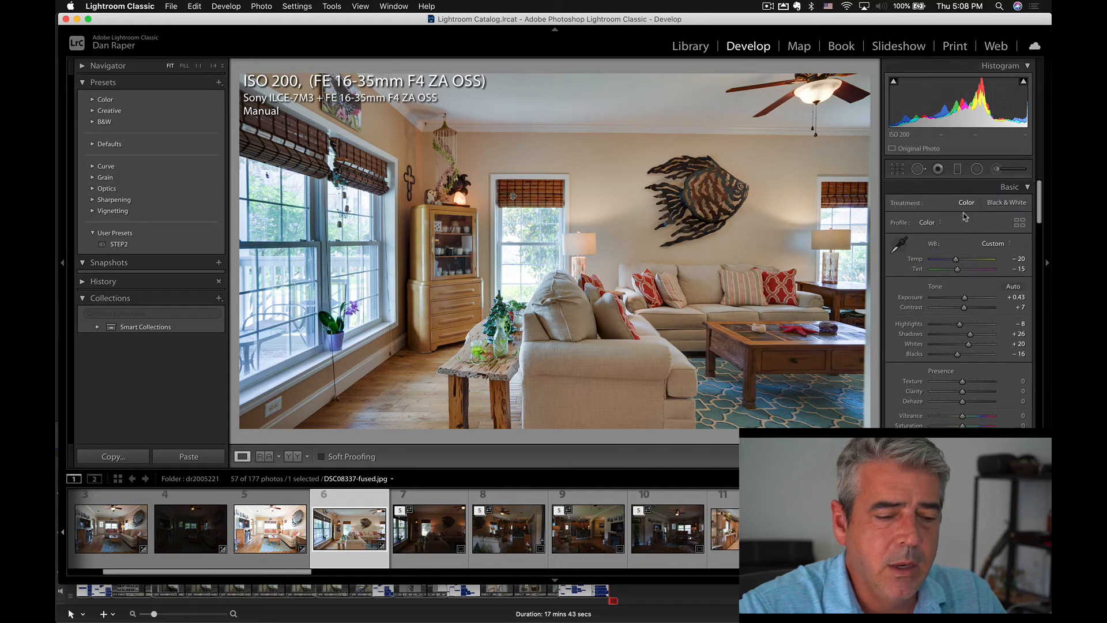
left_click_drag(955, 260, 959, 261)
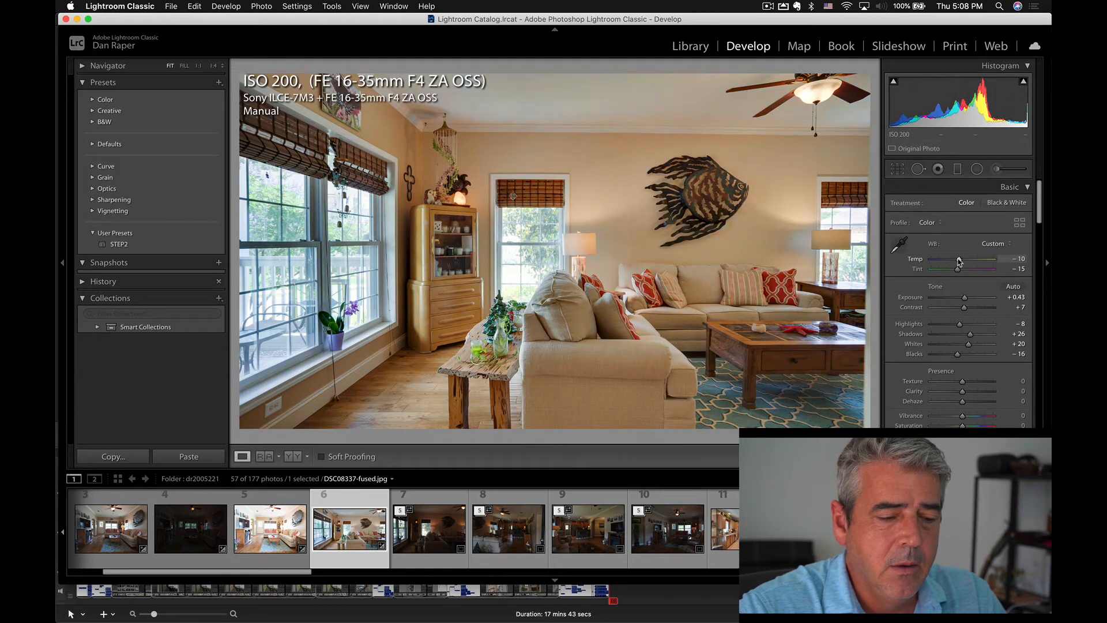
Adjust the living room ceiling's luminance with the targeted tool and reduce its saturation to orange -11 and yellow -10.
key("super+alt+shift+l")
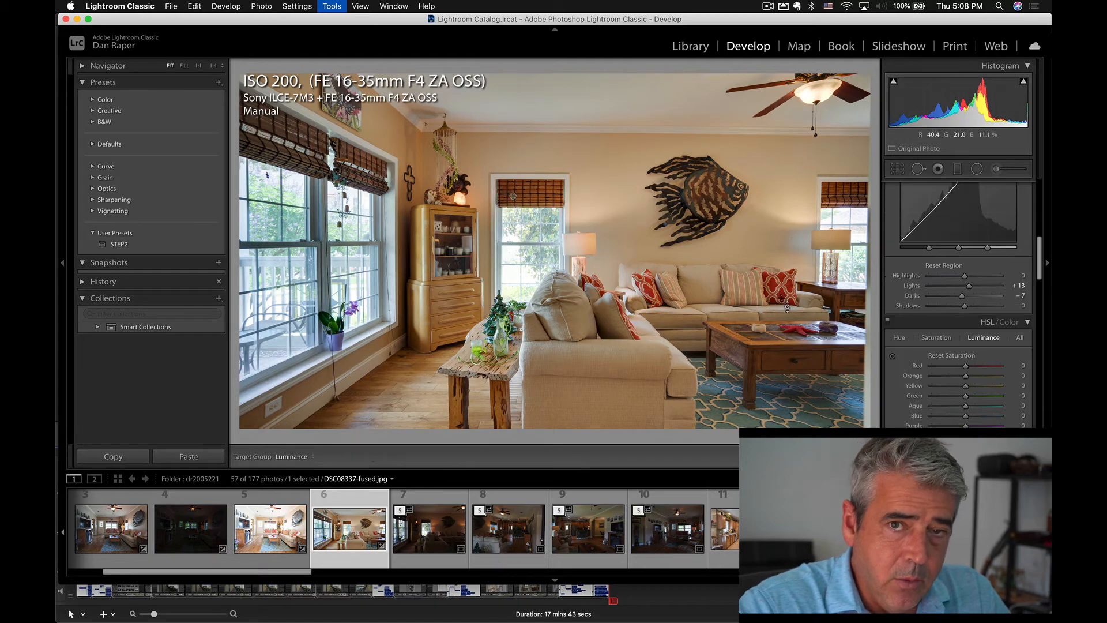
left_click_drag(781, 298, 666, 29)
left_click_drag(660, 109, 660, 117)
key("super+alt+shift+s")
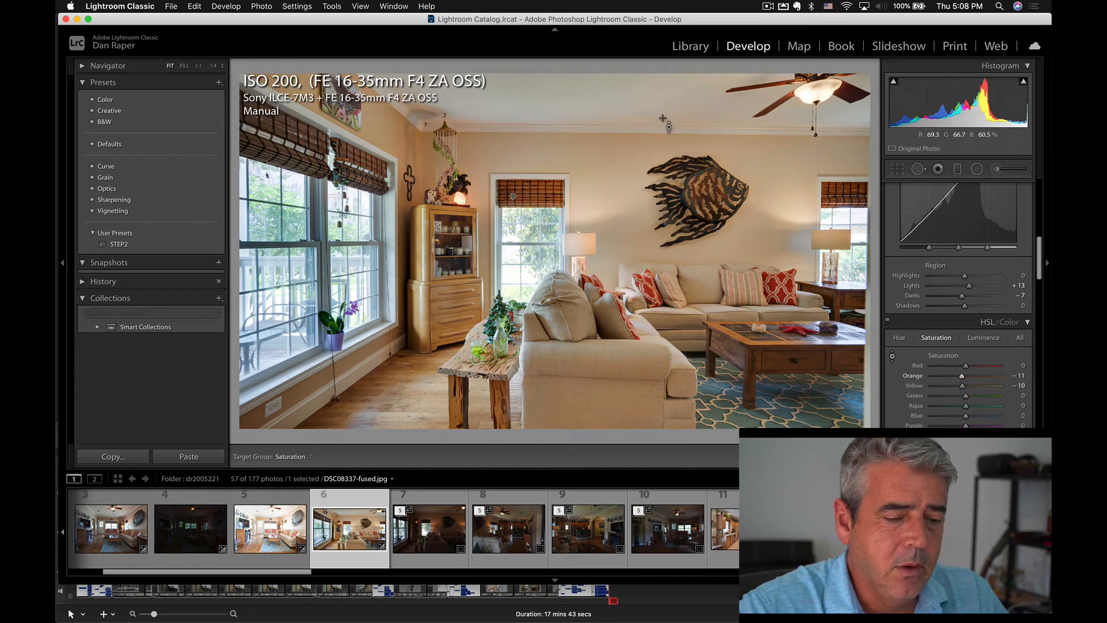
left_click_drag(964, 103, 961, 102)
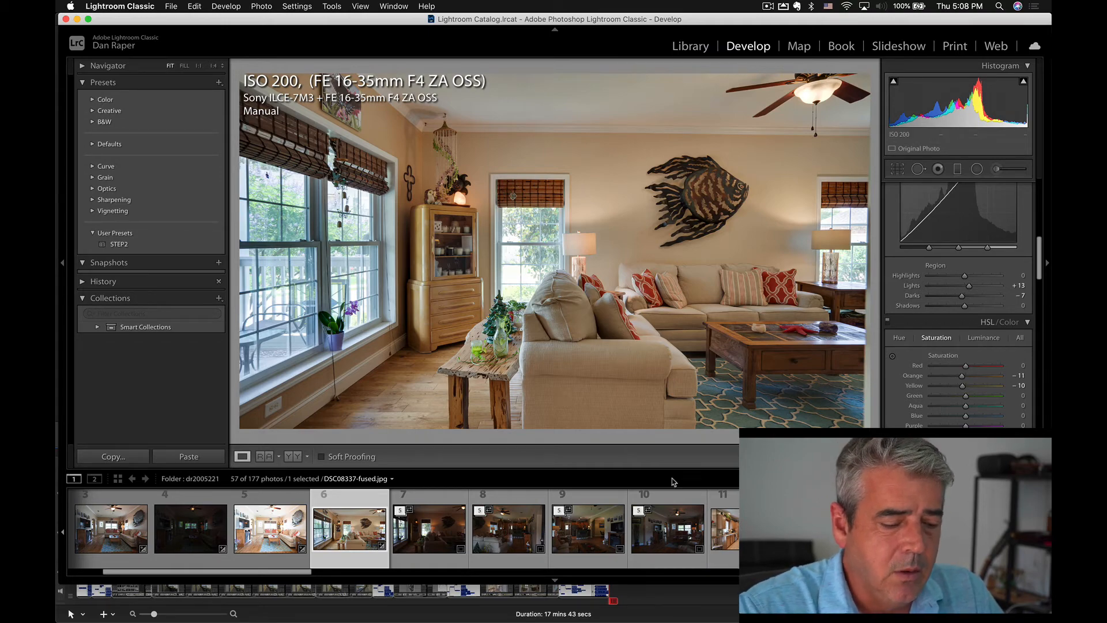
Switch to the MindNode mind map, leave focus mode and review the post-production steps from STEP 1 Auto-expose.
key("cmd+Tab")
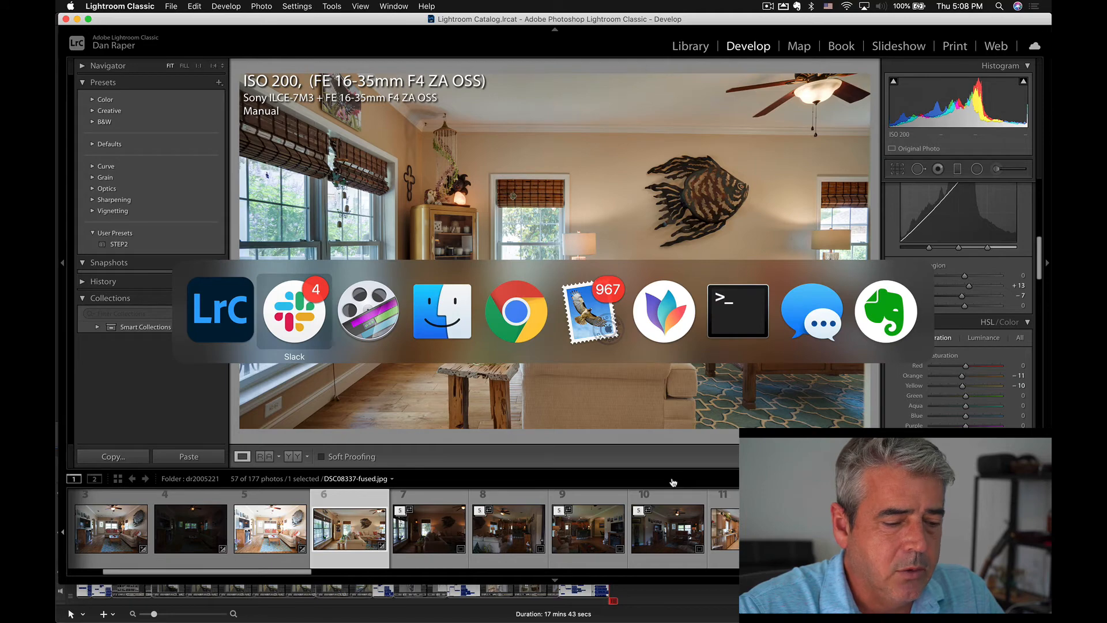
left_click(673, 337)
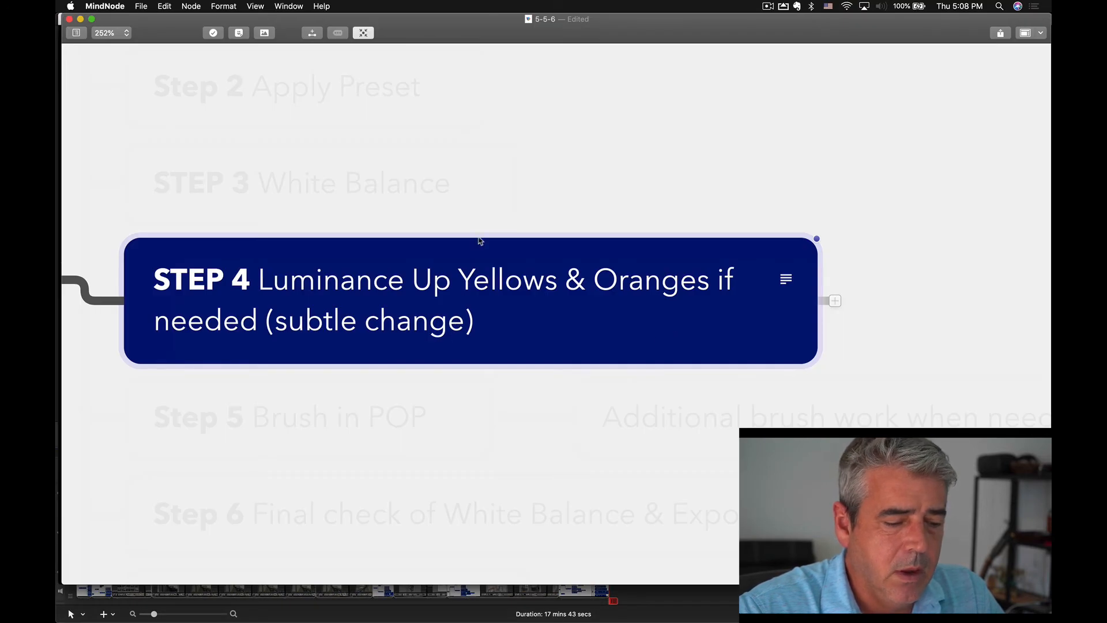
left_click(363, 33)
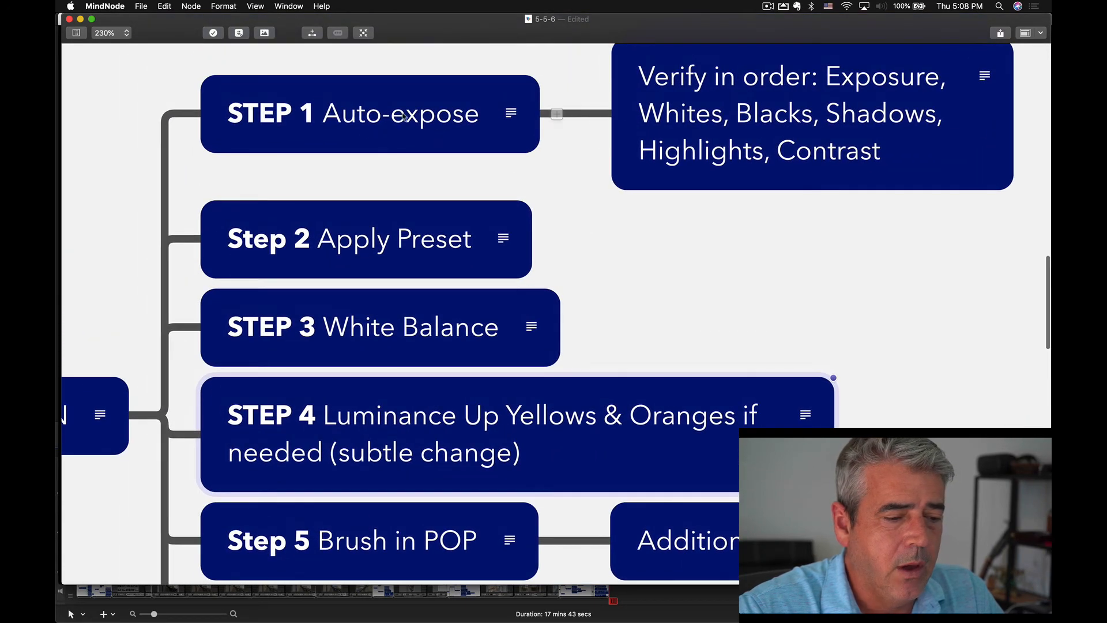
left_click(404, 100)
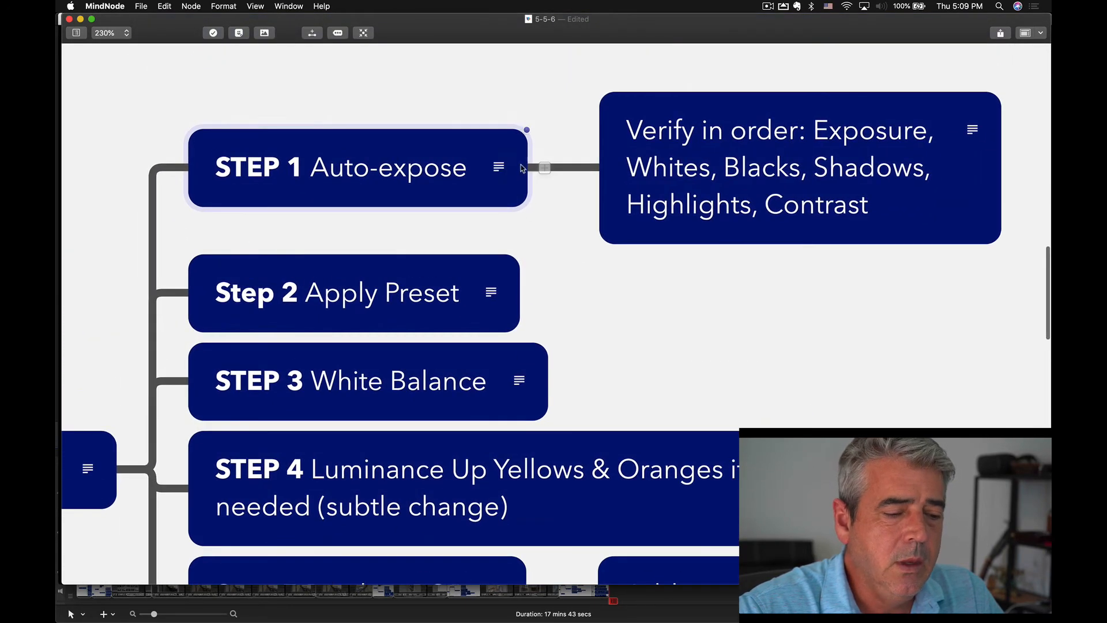
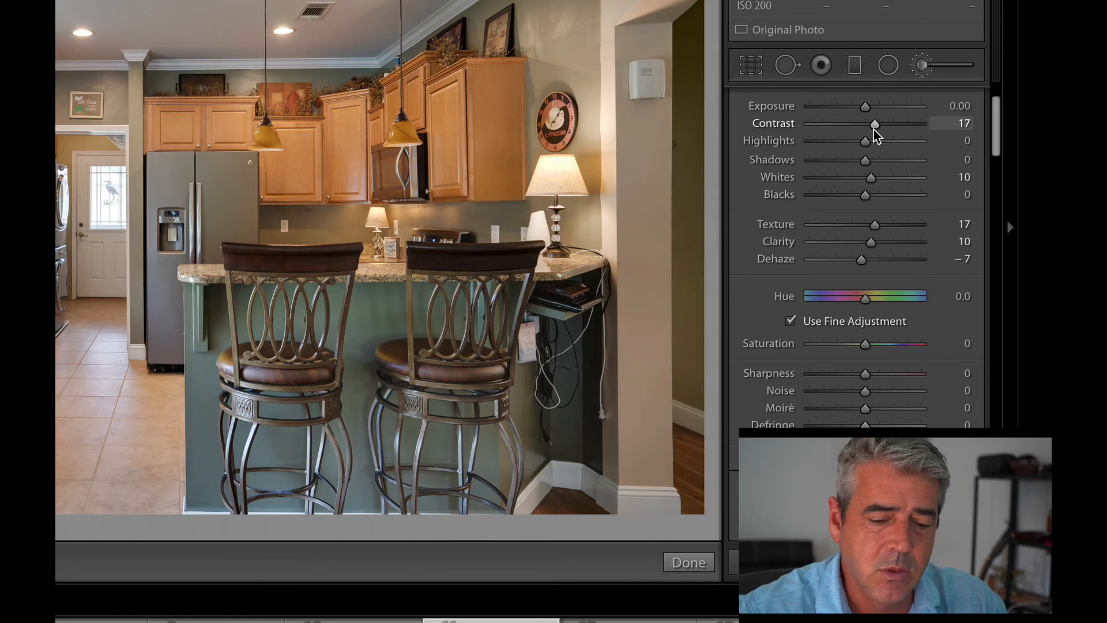
Review the SHOWCASE-POP adjustment brush settings, from temperature and tone through texture, saturation and sharpness.
scroll(877, 257, "up", 3)
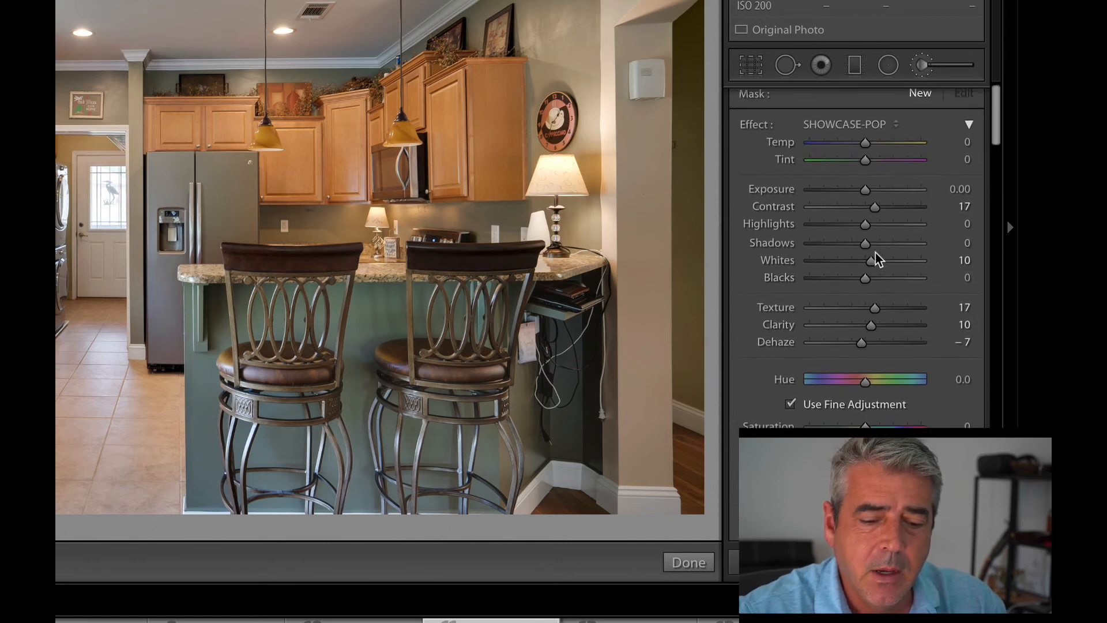
scroll(876, 257, "up", 1)
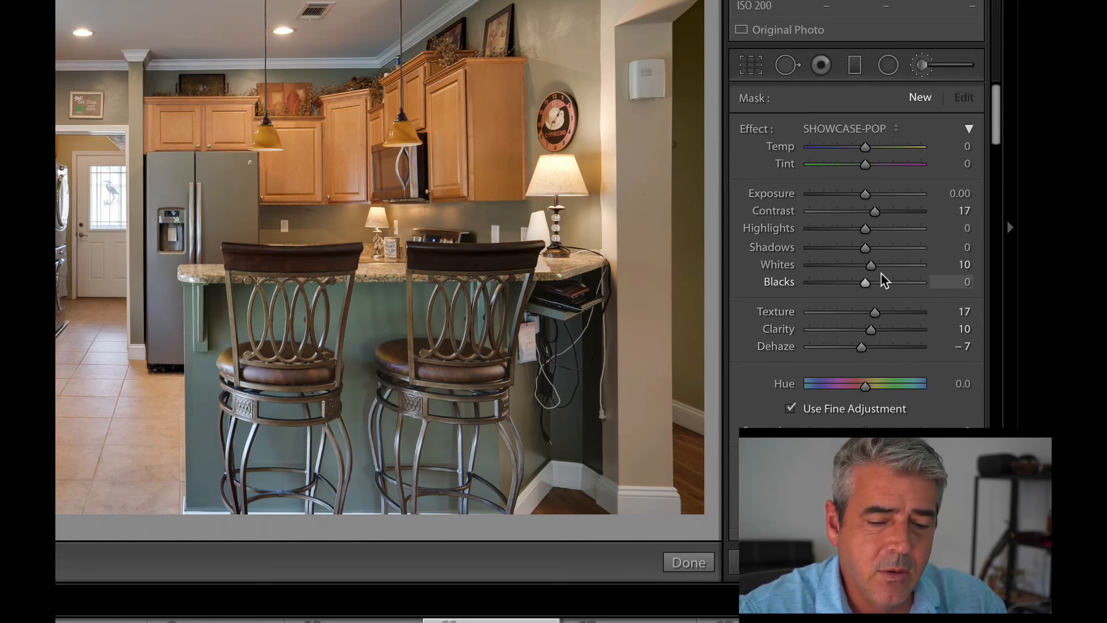
scroll(876, 224, "down", 5)
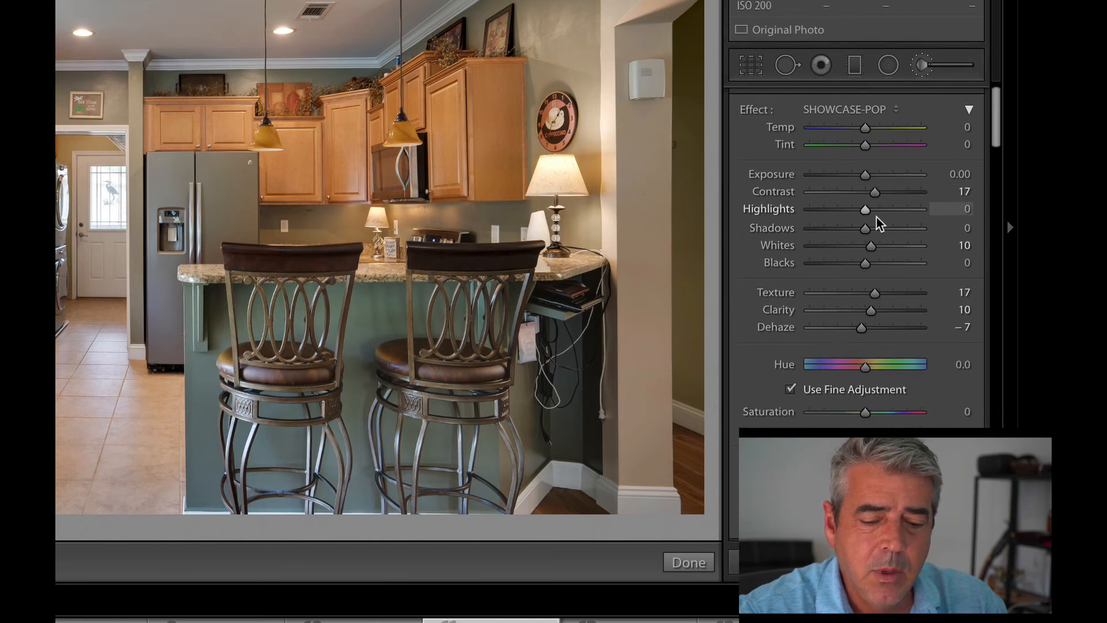
scroll(877, 222, "up", 4)
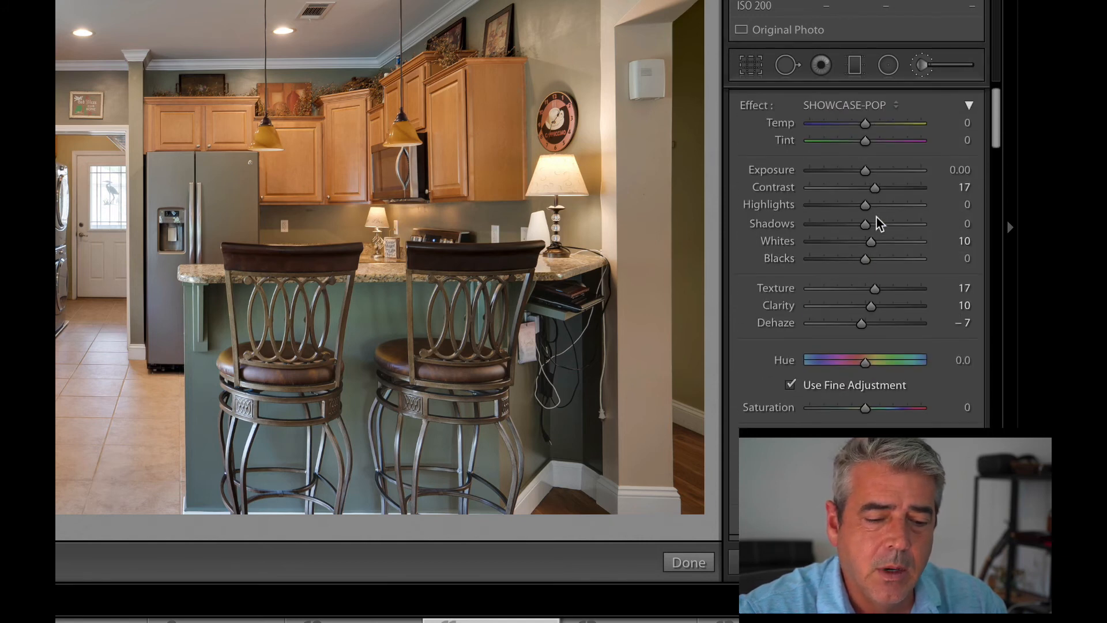
scroll(876, 420, "down", 2)
scroll(874, 425, "down", 2)
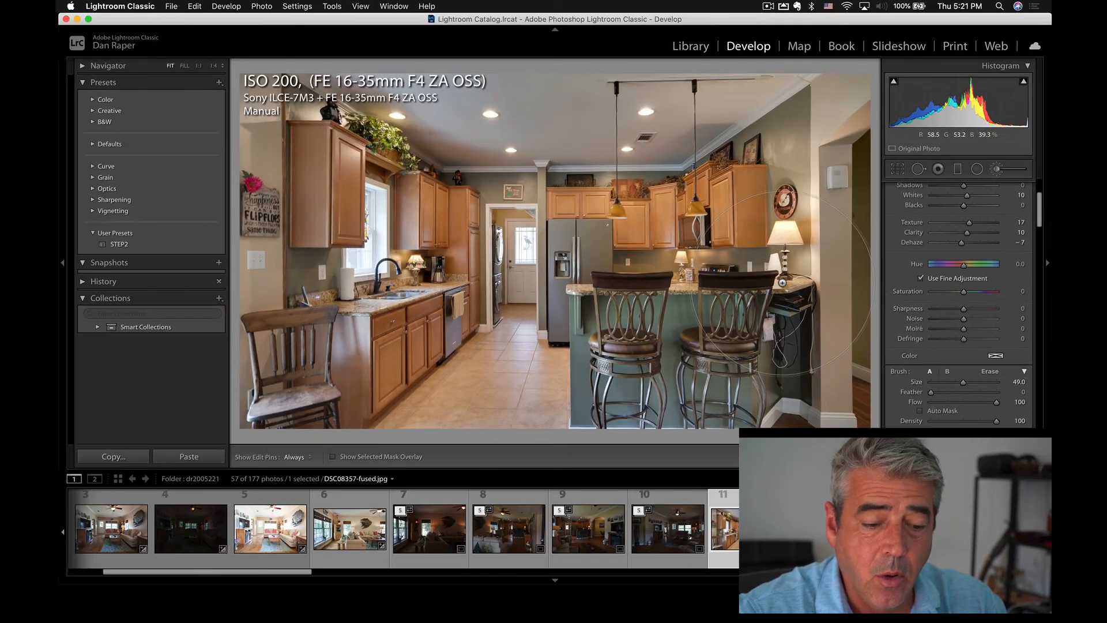
scroll(782, 282, "up", 6)
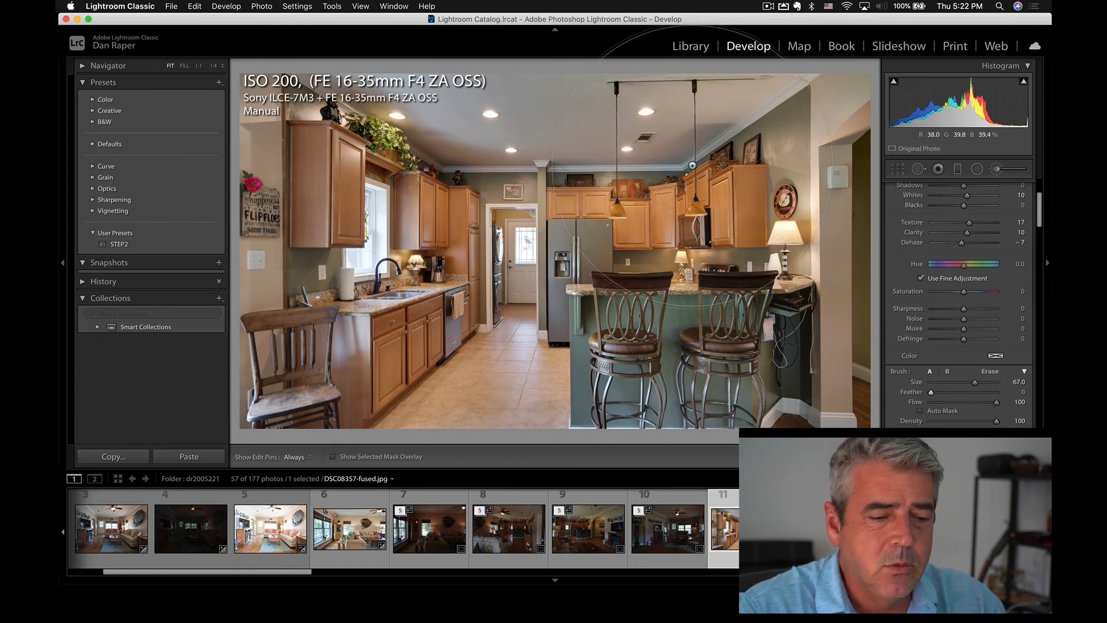
Try painting the SHOWCASE-POP brush over the kitchen photo DSC08357-fused.jpg.
key("h")
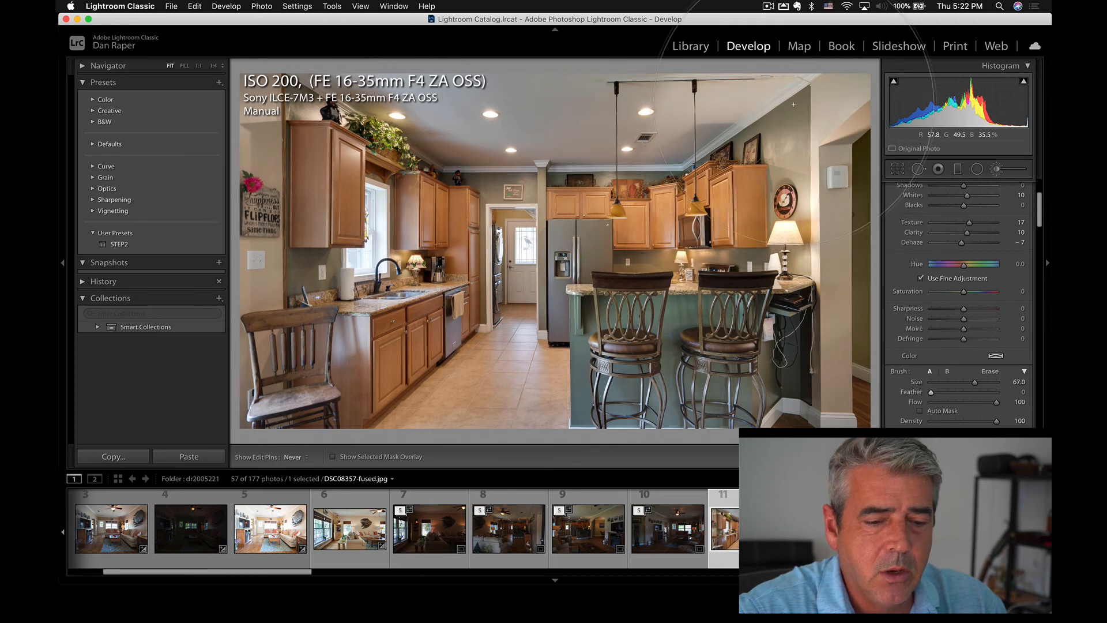
key("h")
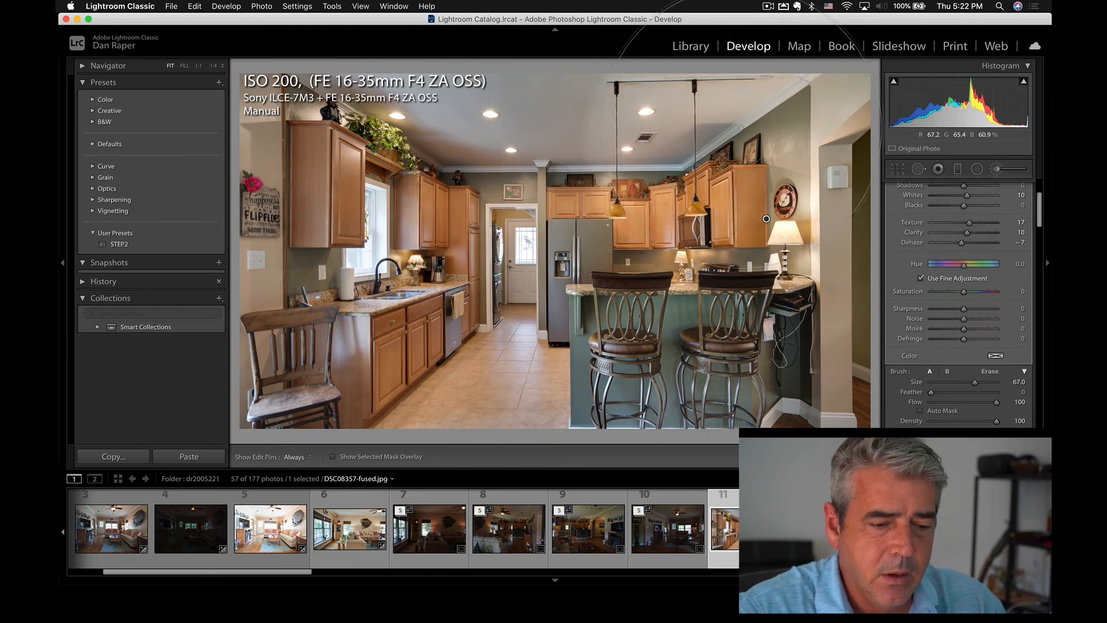
key("h")
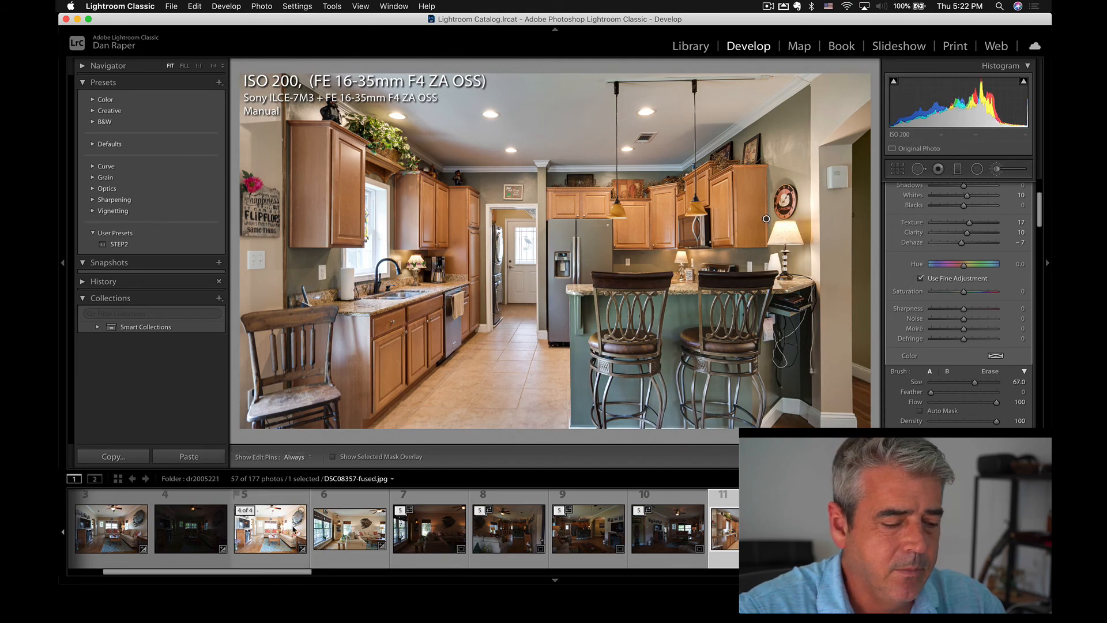
key("h")
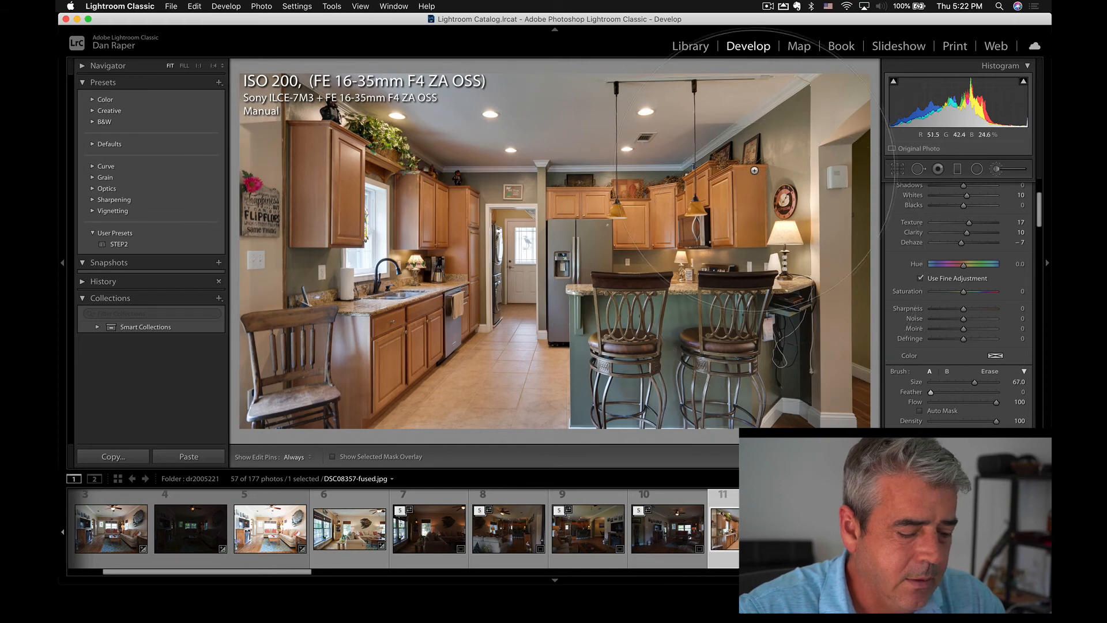
Browse the dr2009011 folder in the Library and open the bedroom photo DSC00724-fused.jpg in Loupe view.
left_click(690, 46)
scroll(138, 358, "down", 3)
scroll(137, 358, "down", 5)
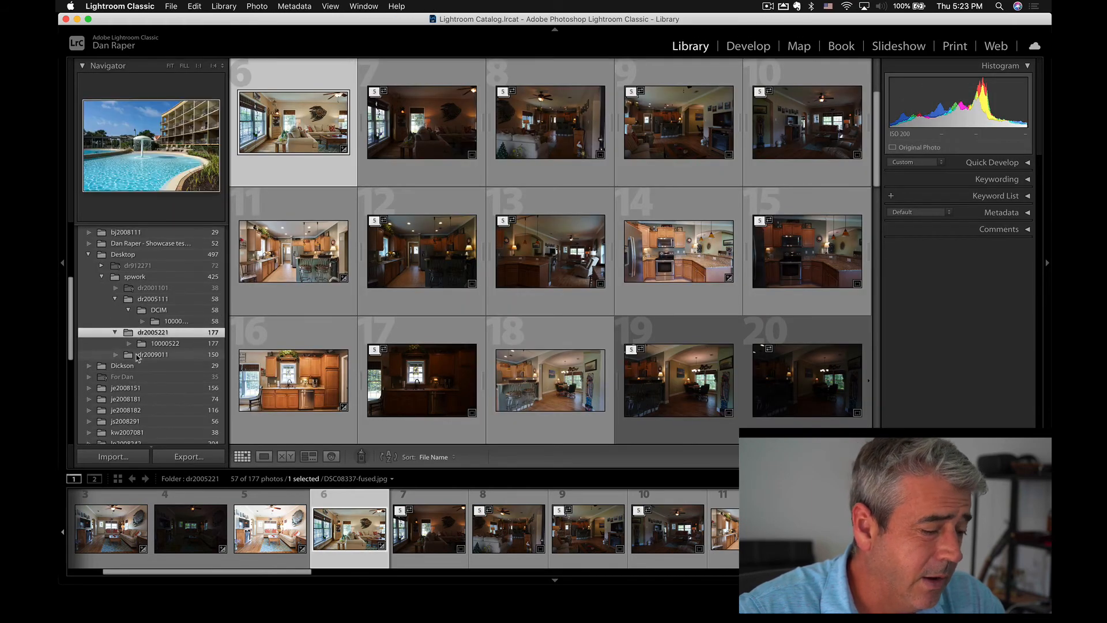
scroll(431, 309, "down", 5)
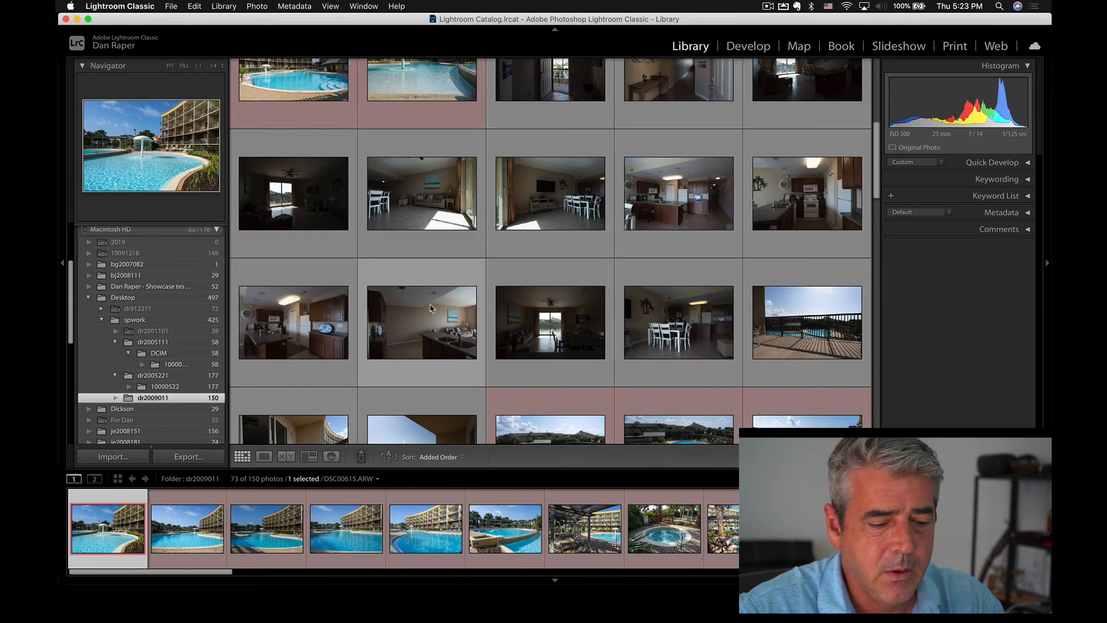
scroll(431, 308, "down", 5)
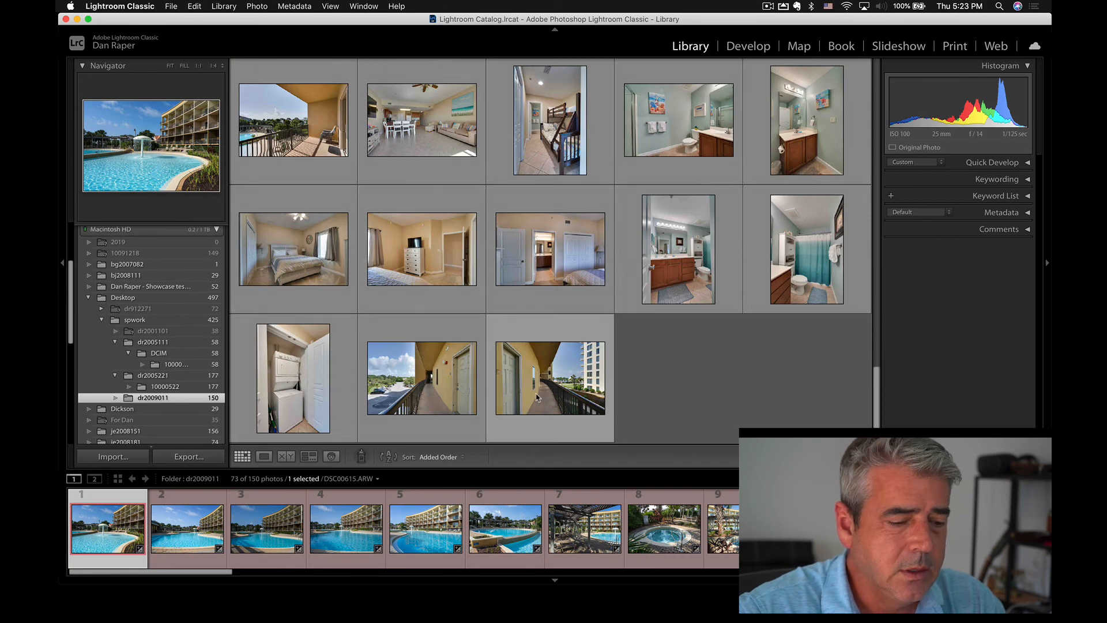
scroll(517, 263, "up", 2)
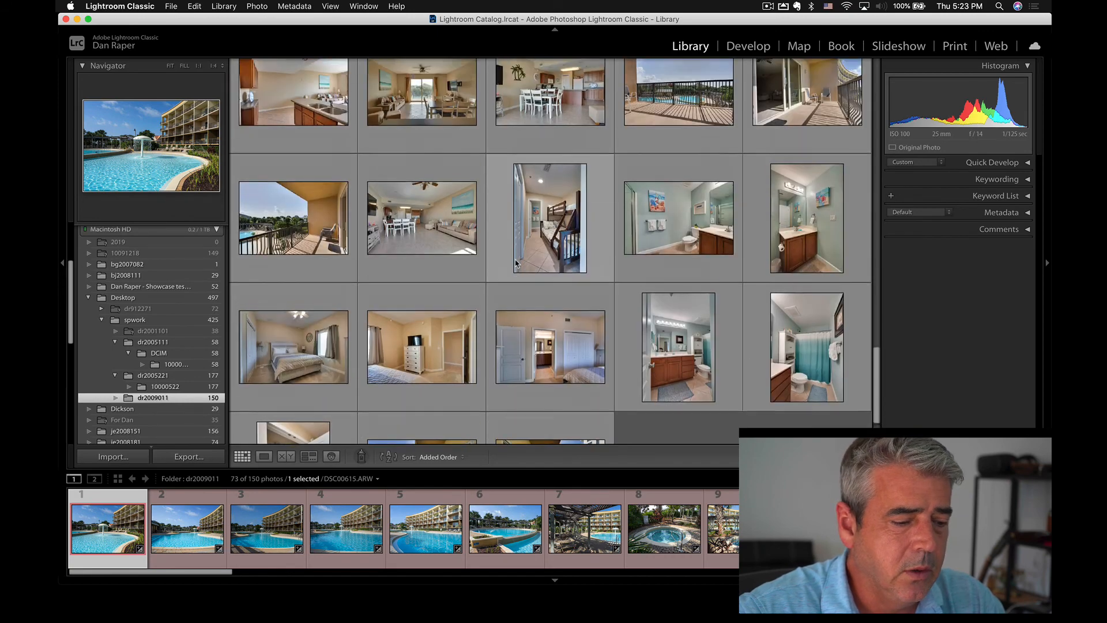
left_click(311, 353)
key("e")
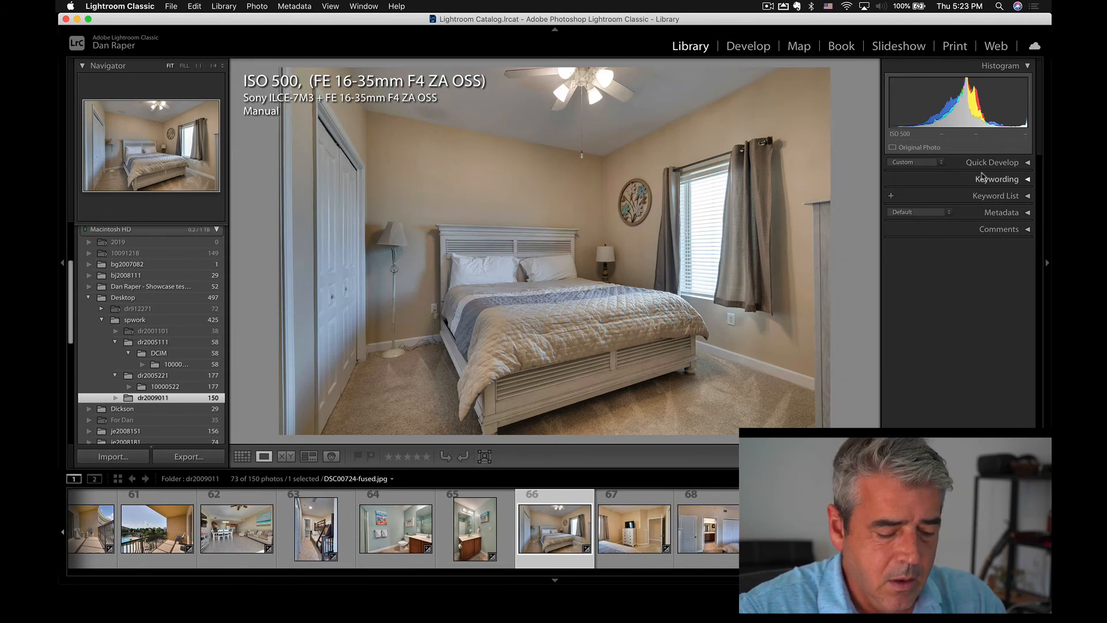
Paint the SHOWCASE-POP adjustment brush over part of the bedroom photo, from the floor lamp towards the ceiling fan.
key("r")
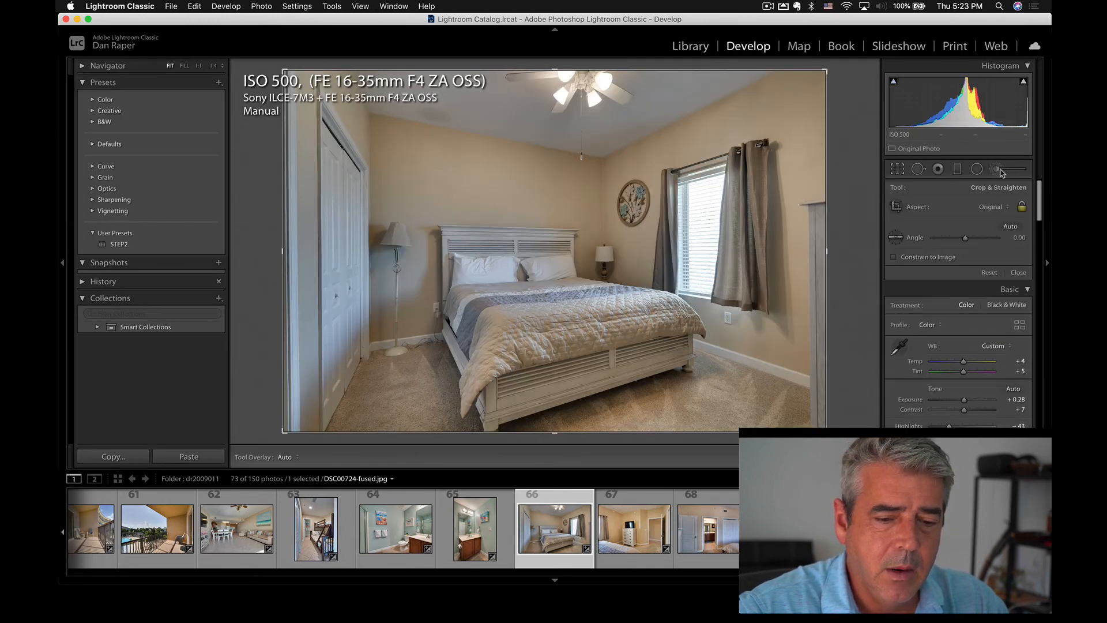
left_click(1002, 170)
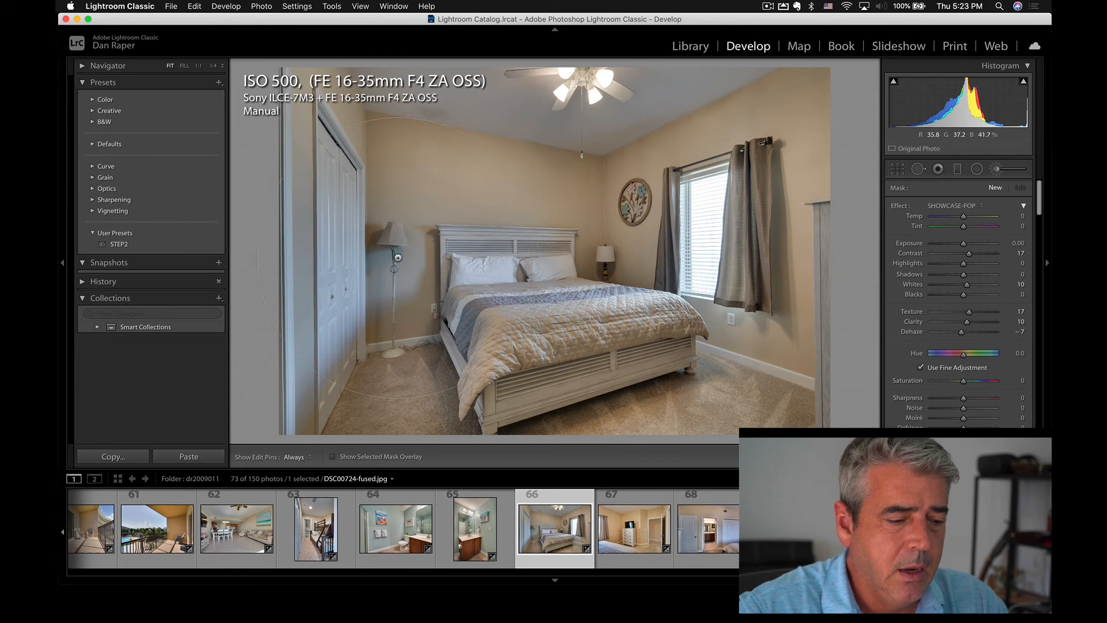
key("h")
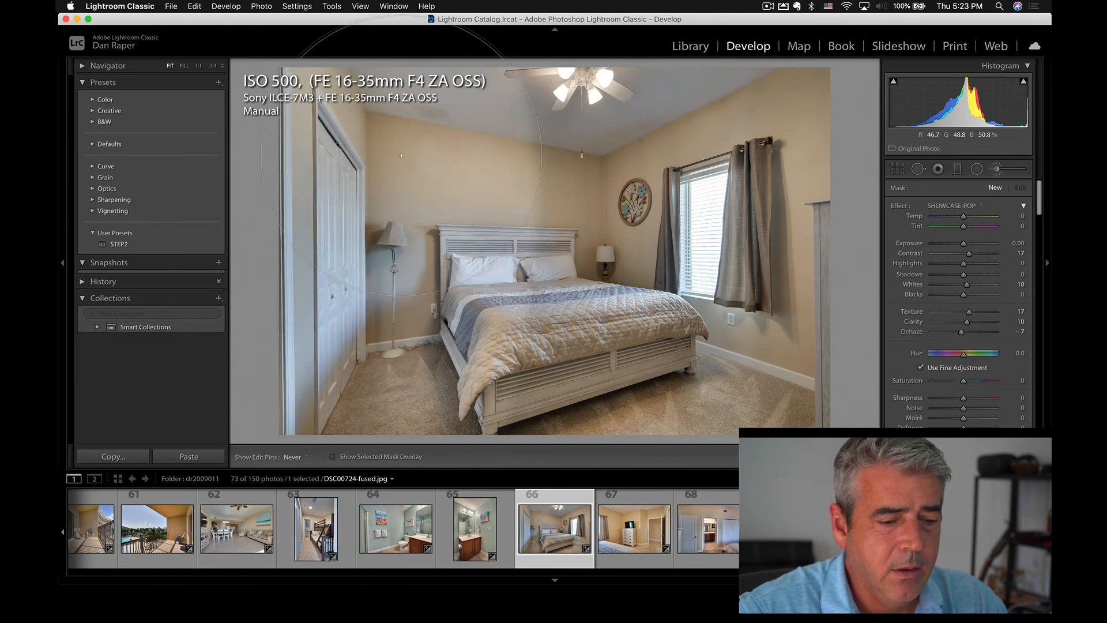
key("h")
mouse_move(388, 258)
left_mouse_down()
mouse_move(403, 330)
mouse_move(582, 97)
left_mouse_up()
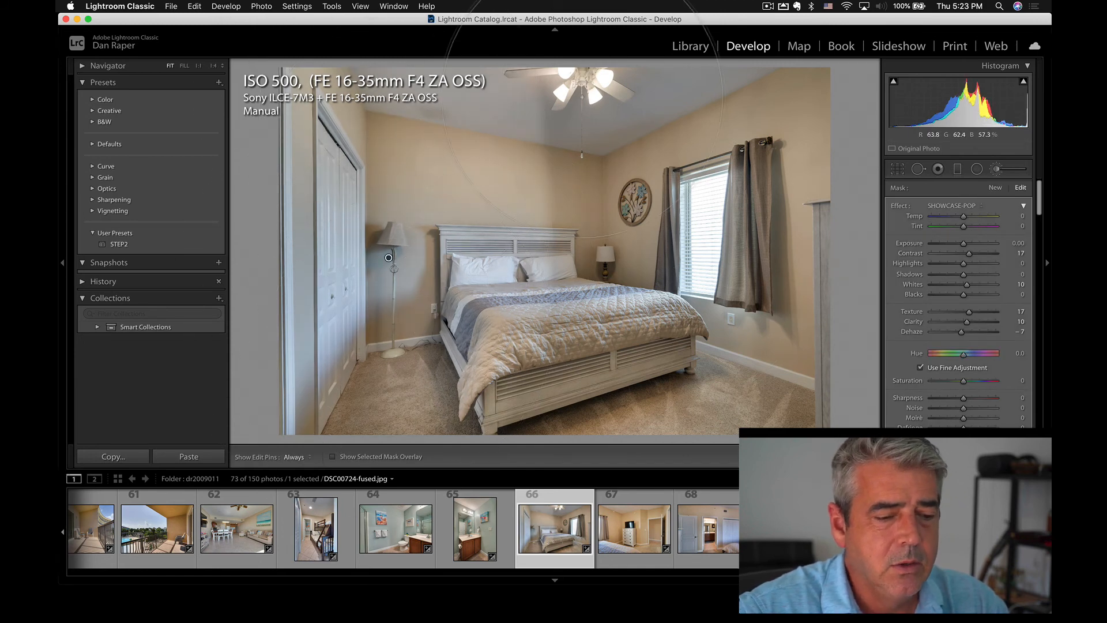
Close the adjustment brush and examine the brushed ceiling and wall around the fan at 1:1.
left_click(998, 166)
left_click(561, 103)
left_click_drag(535, 156, 547, 297)
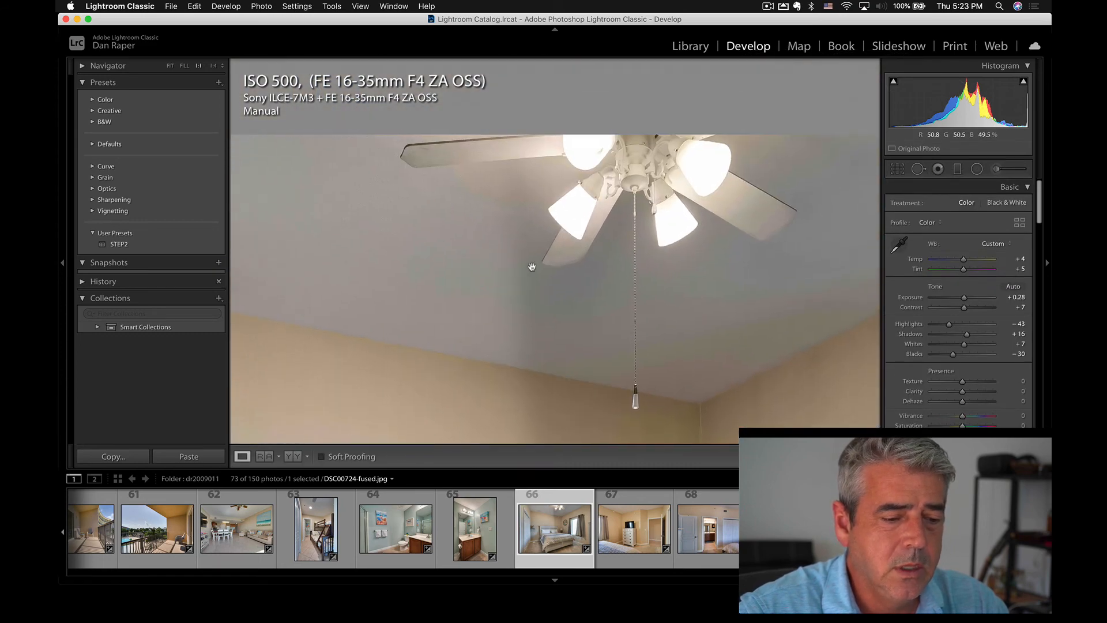
left_click_drag(504, 381, 527, 266)
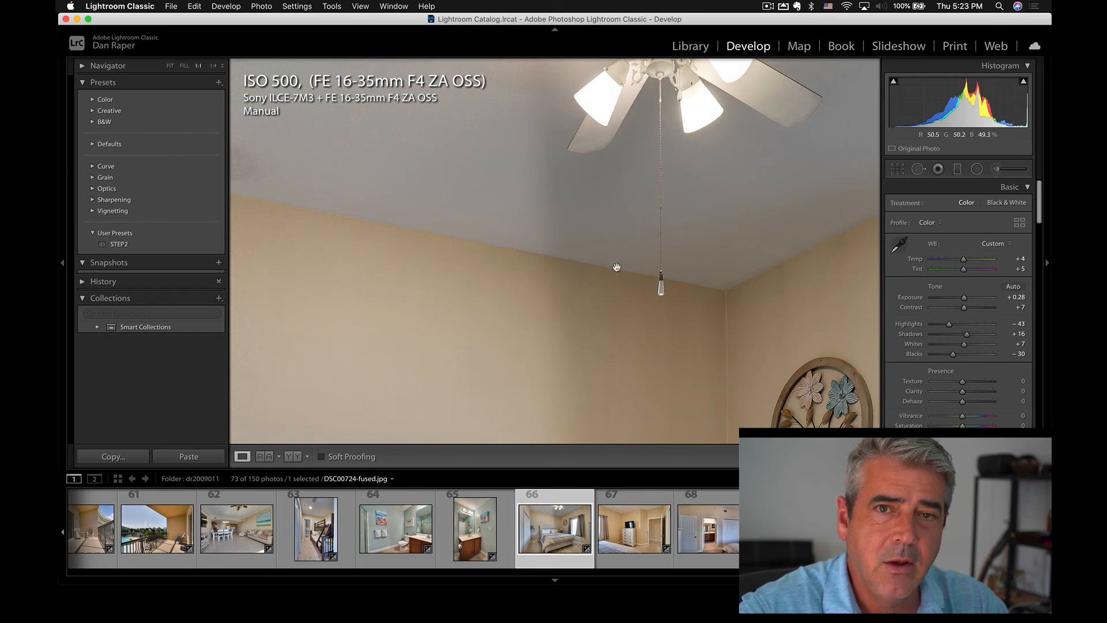
left_click(636, 243)
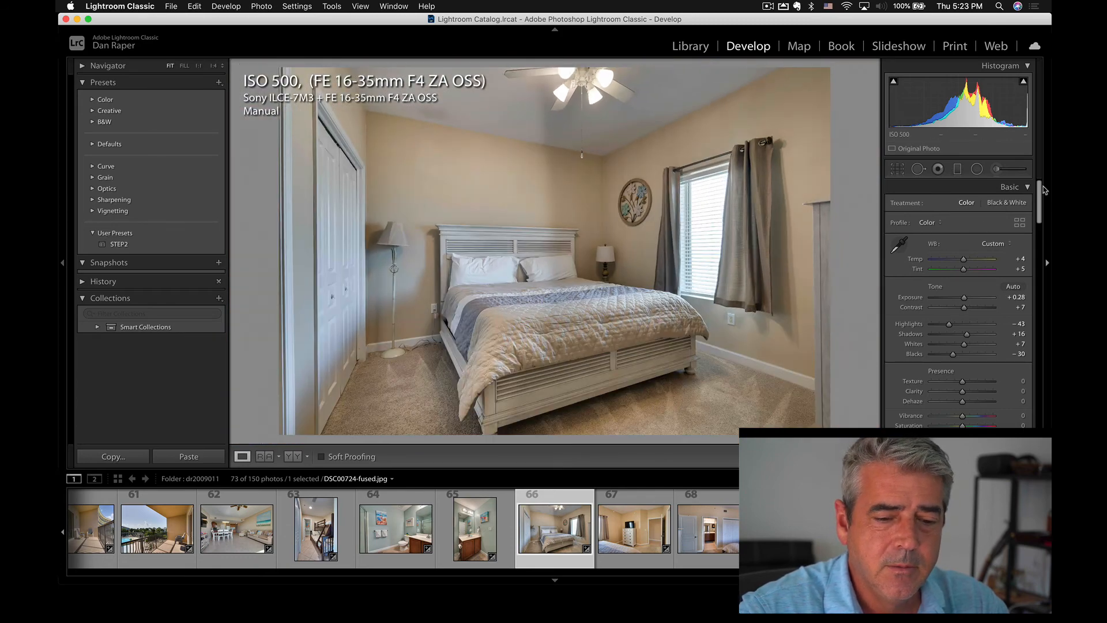
Delete a trial SHOWCASE-POP brush adjustment on the bedroom photo and paint the effect across the whole room.
left_click(994, 170)
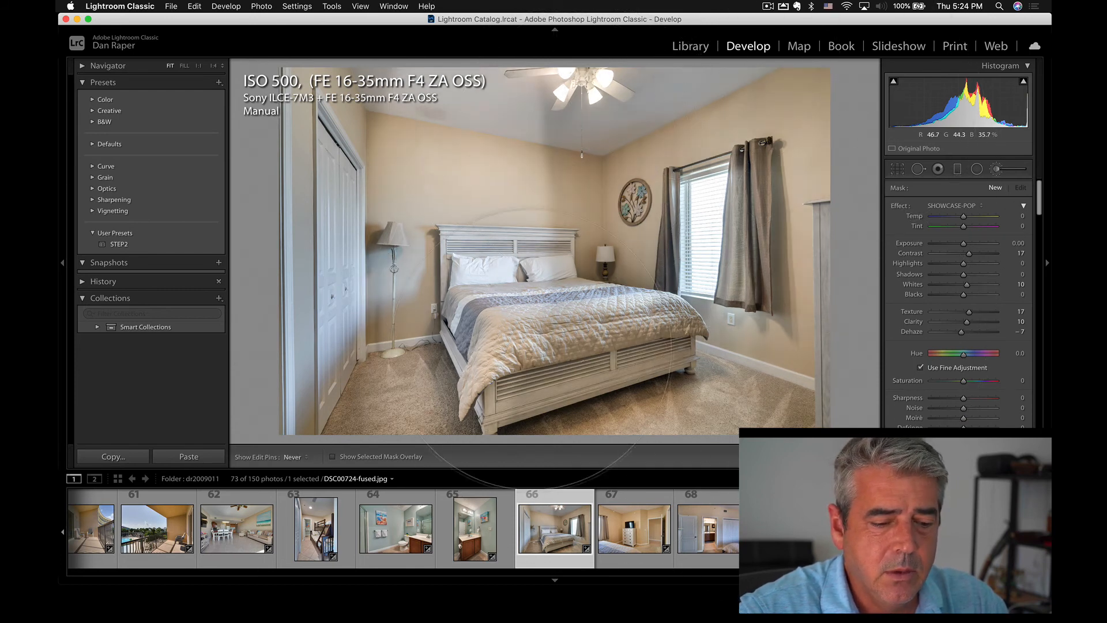
left_click_drag(535, 52, 554, 53)
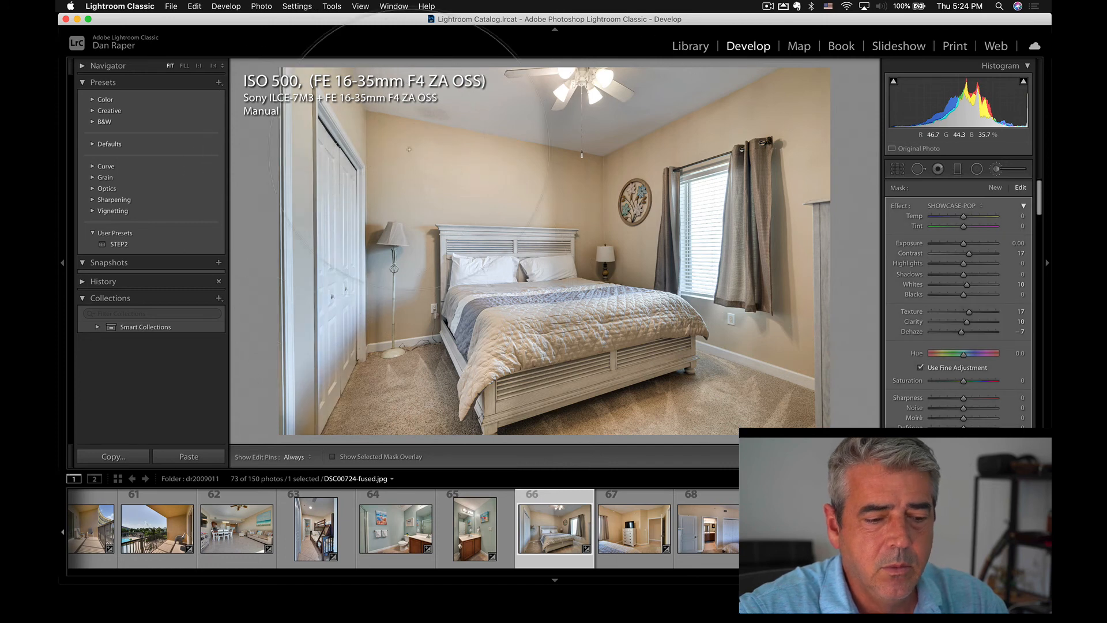
key("Delete")
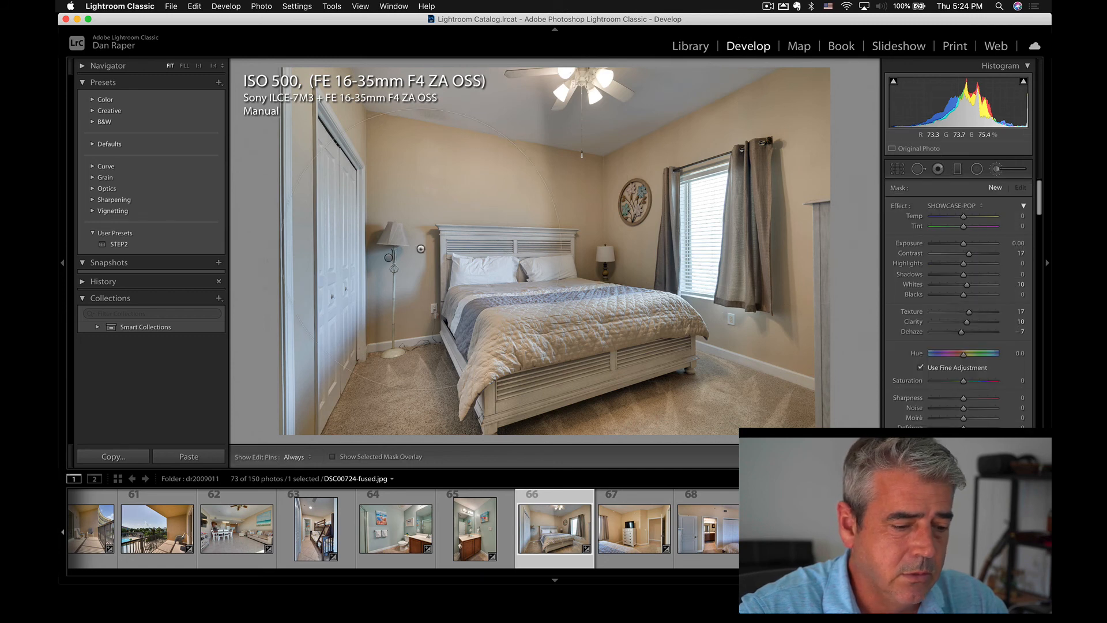
mouse_move(389, 258)
left_mouse_down()
mouse_move(644, 254)
mouse_move(519, 92)
mouse_move(638, 1)
mouse_move(726, 115)
mouse_move(588, 300)
mouse_move(537, 430)
mouse_move(721, 369)
mouse_move(876, 123)
mouse_move(857, 136)
left_mouse_up()
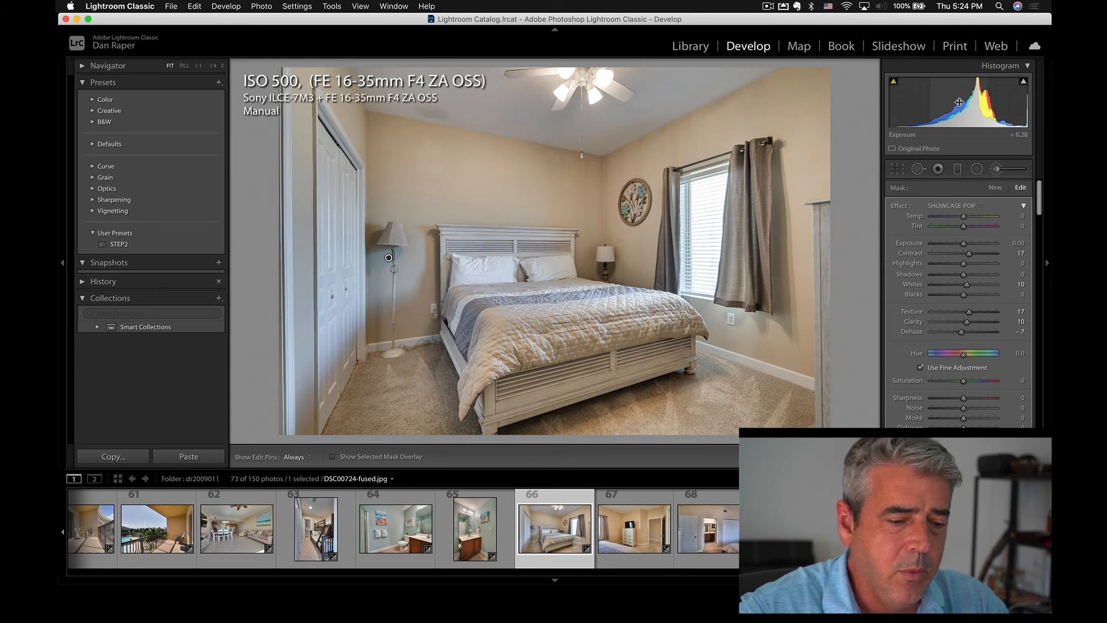
Lower the bedroom photo's overall exposure slightly and set the brush adjustment's Clarity to 17.
left_click_drag(959, 102, 947, 103)
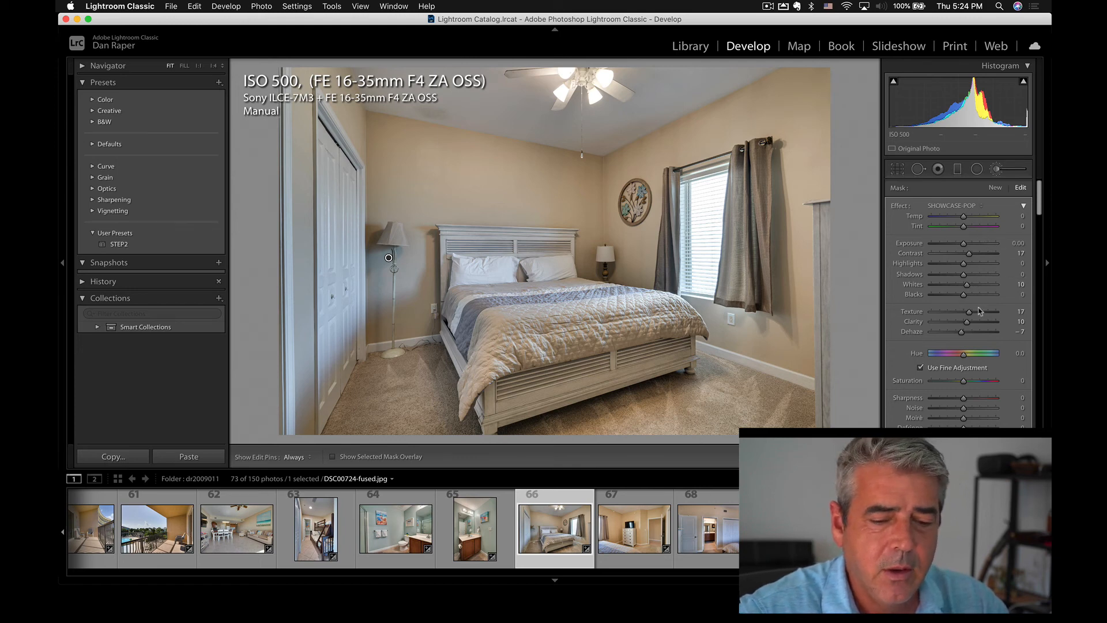
left_click_drag(968, 327, 971, 326)
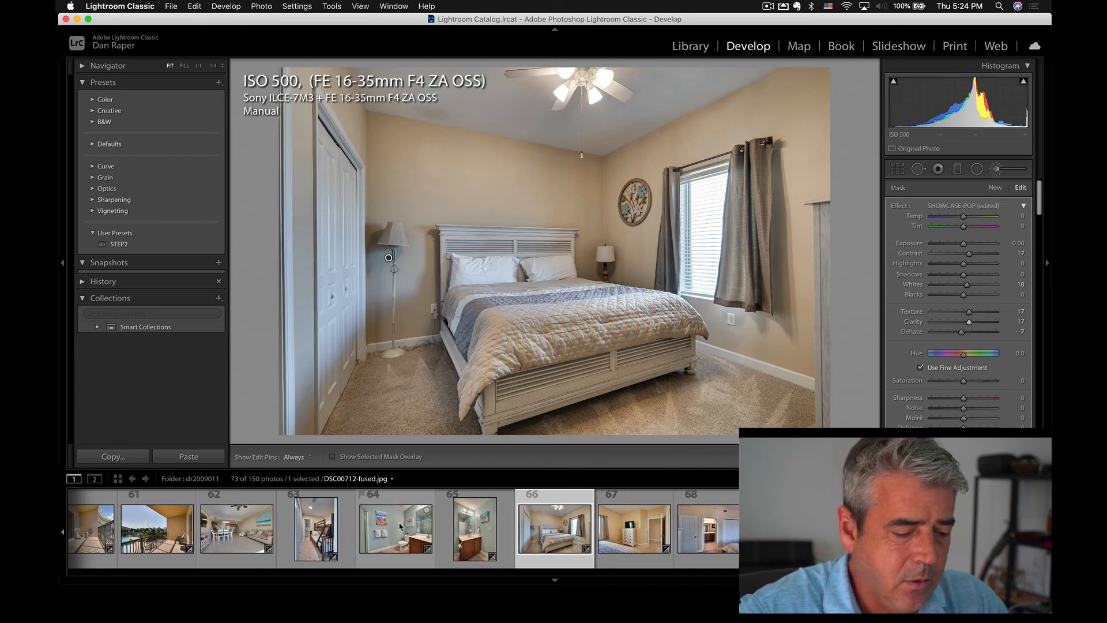
Switch to the bathroom photo DSC00712-fused.jpg and paint the SHOWCASE-POP adjustment brush over it.
left_click(396, 529)
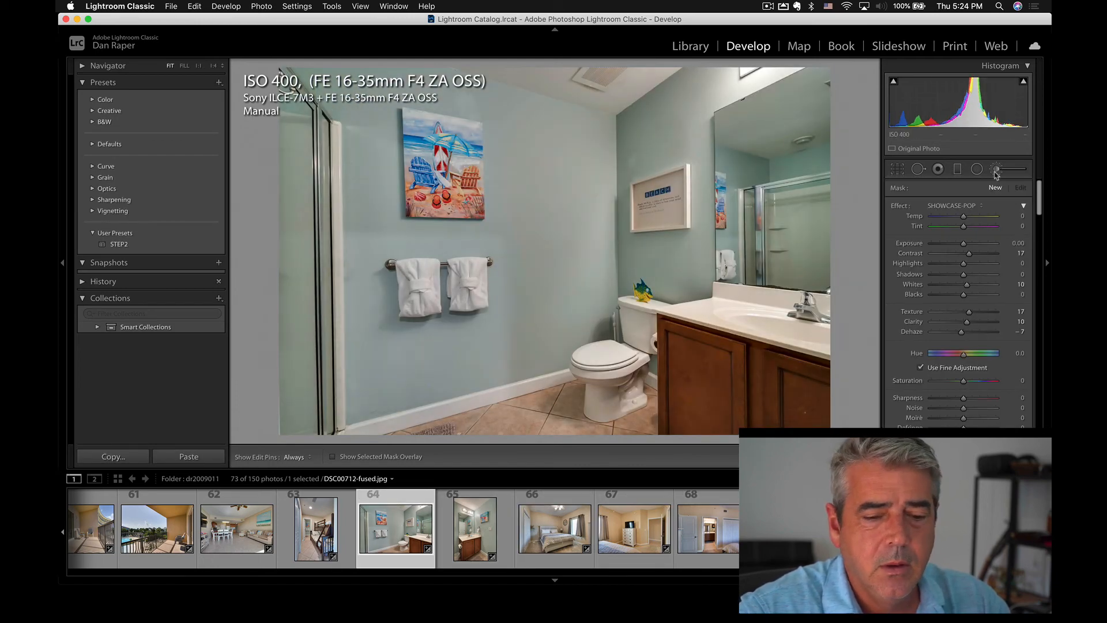
left_click(997, 169)
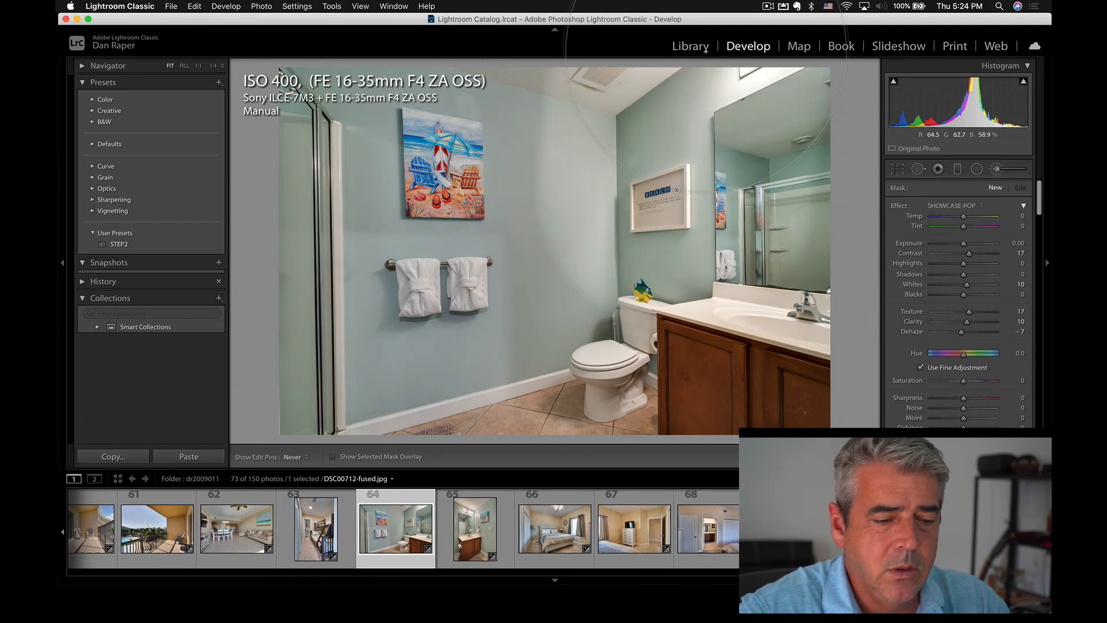
mouse_move(676, 190)
left_mouse_down()
mouse_move(654, 339)
mouse_move(594, 280)
mouse_move(478, 254)
mouse_move(341, 94)
mouse_move(654, 447)
mouse_move(501, 450)
mouse_move(840, 147)
left_mouse_up()
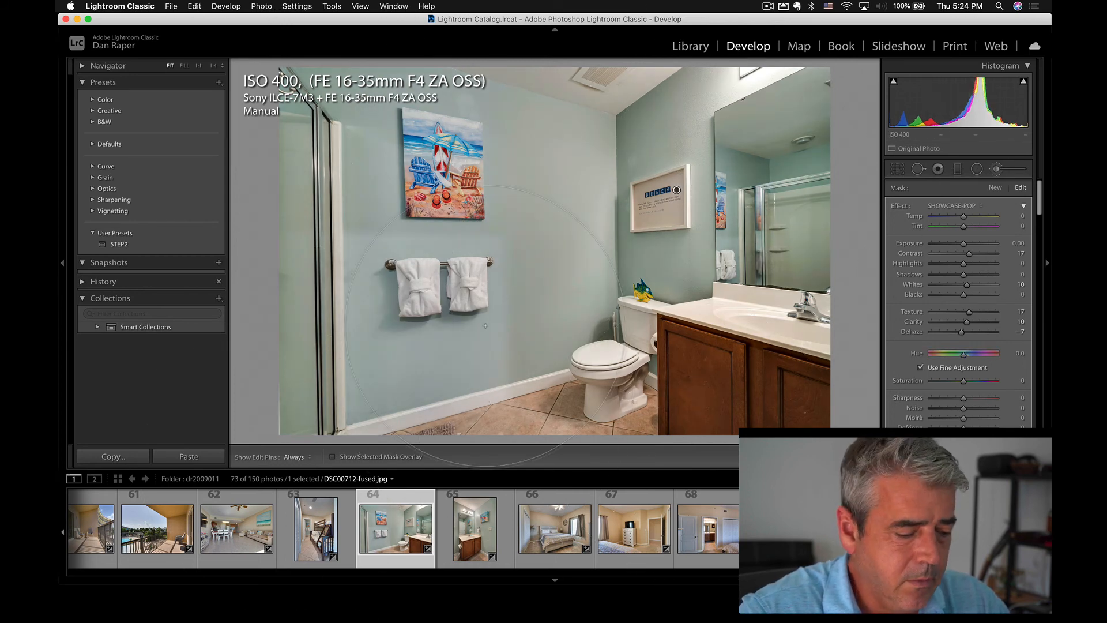
Switch to the living area photo DSC00702-fused.jpg and paint the SHOWCASE-POP adjustment brush over the room.
left_click(235, 531)
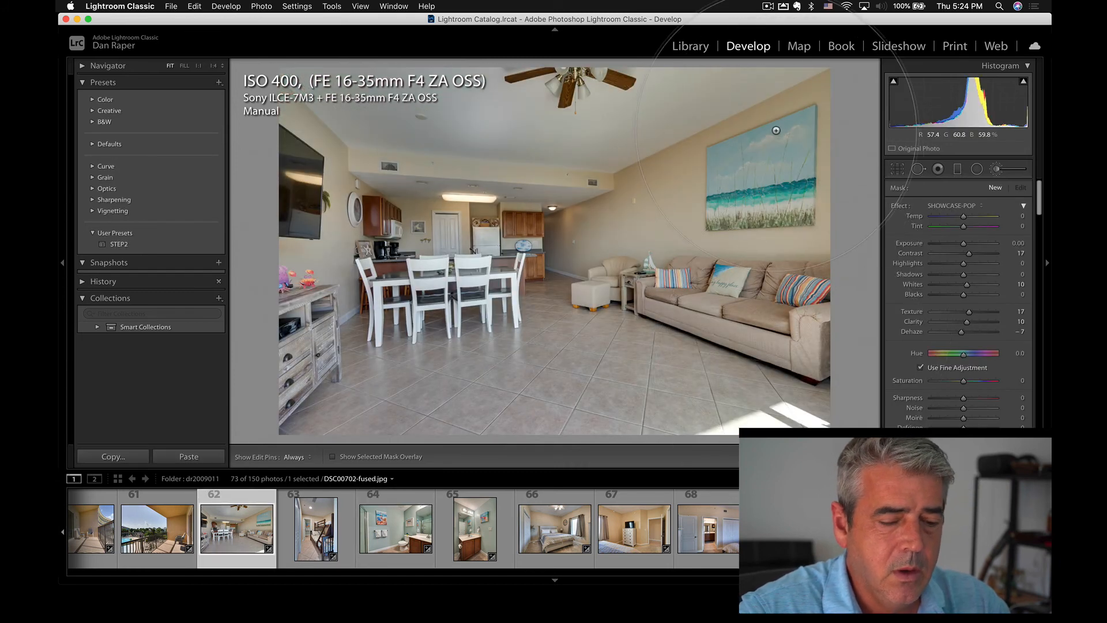
mouse_move(780, 157)
left_mouse_down()
mouse_move(710, 143)
mouse_move(679, 233)
mouse_move(658, 171)
mouse_move(690, 428)
mouse_move(588, 357)
mouse_move(505, 233)
mouse_move(417, 181)
mouse_move(410, 27)
mouse_move(295, 329)
mouse_move(264, 11)
left_mouse_up()
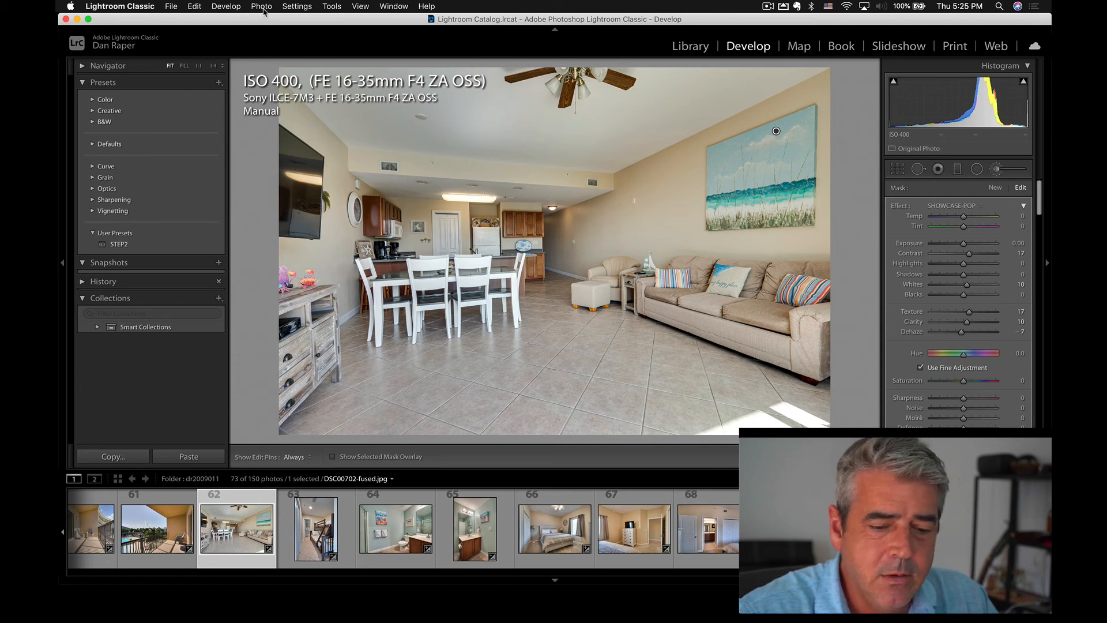
scroll(967, 302, "down", 5)
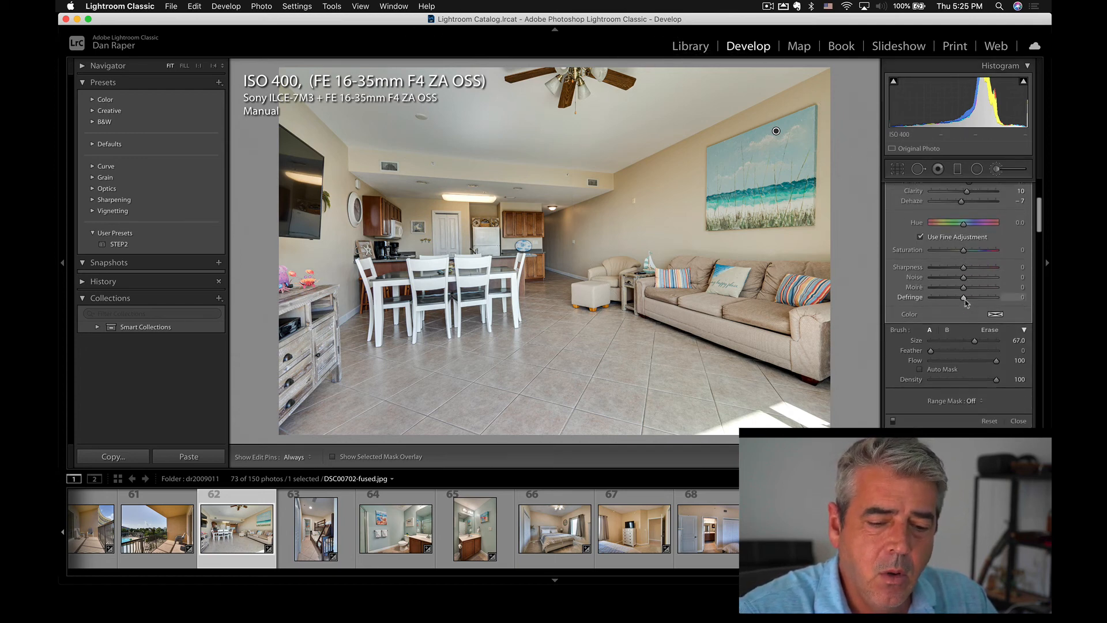
scroll(967, 302, "down", 10)
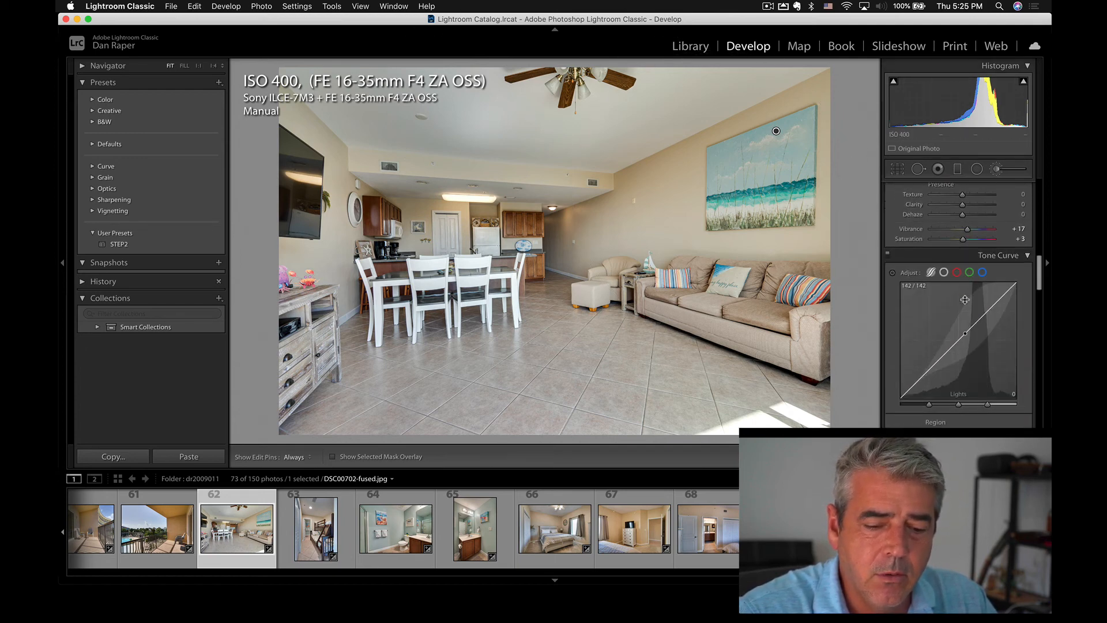
Apply the STEP2 preset to the living area photo and raise the Lights region of its tone curve.
left_click(119, 245)
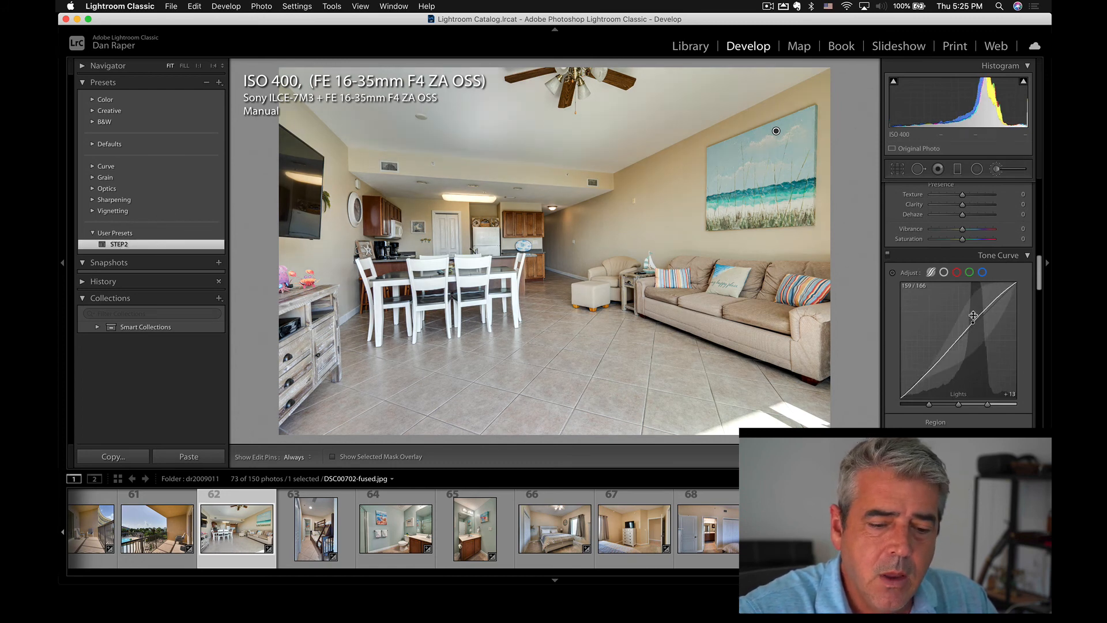
mouse_move(975, 316)
left_mouse_down()
mouse_move(975, 304)
mouse_move(975, 316)
left_mouse_up()
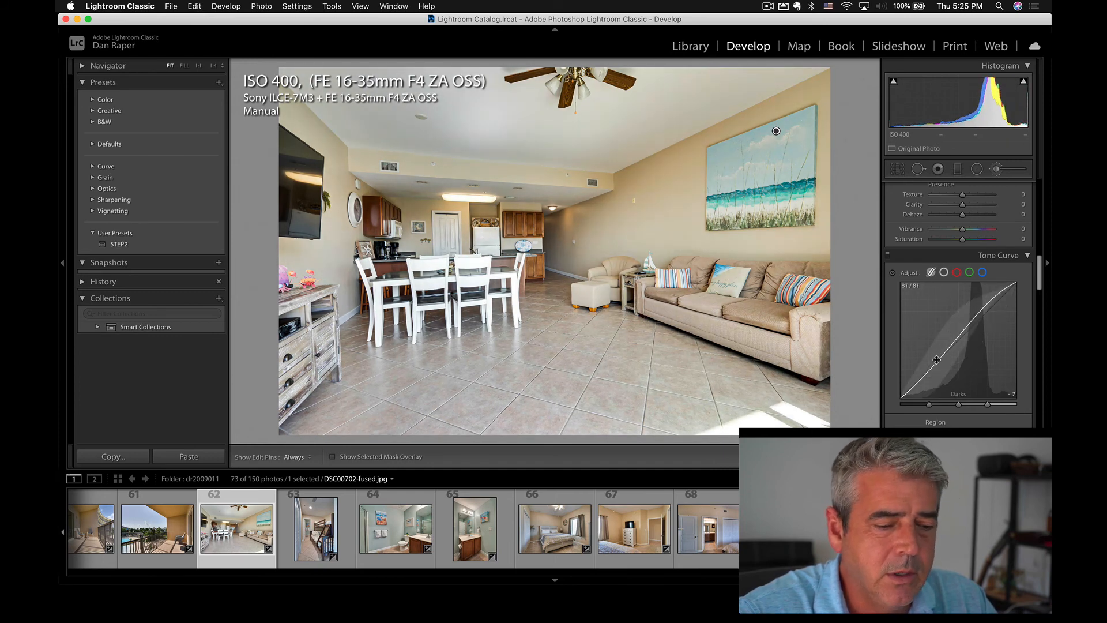
Switch to the bedroom photo DSC00724-fused.jpg and raise the Lights region of its tone curve.
left_click(553, 540)
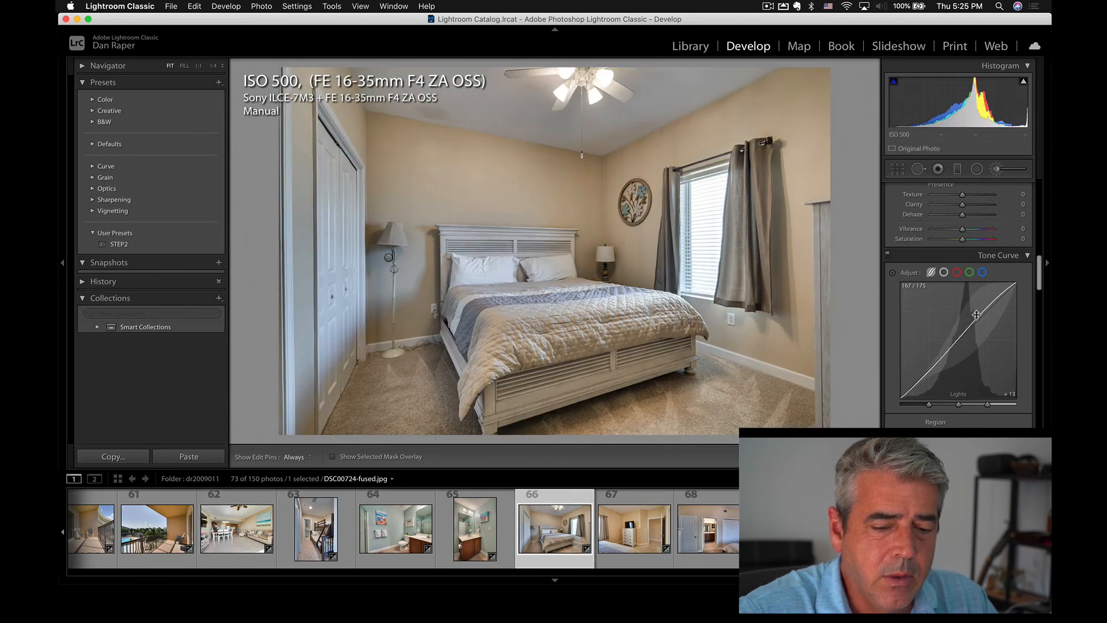
left_click_drag(976, 314, 973, 312)
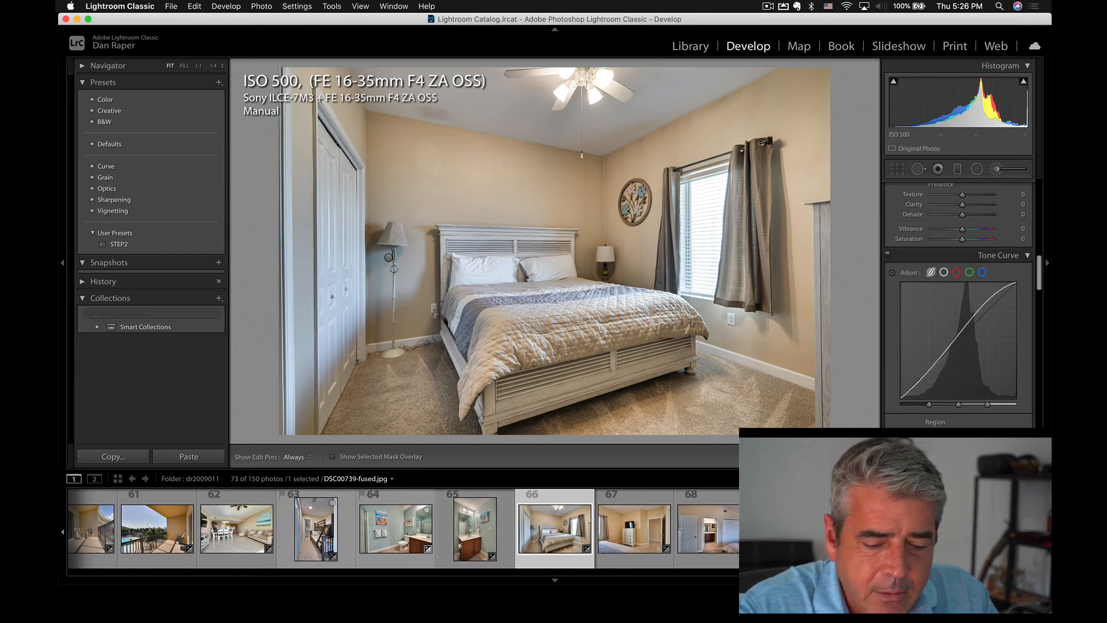
Switch to the bathroom photo DSC00739-fused.jpg, lower its highlights slightly and paint the SHOWCASE-POP adjustment brush over the room.
left_click(796, 529)
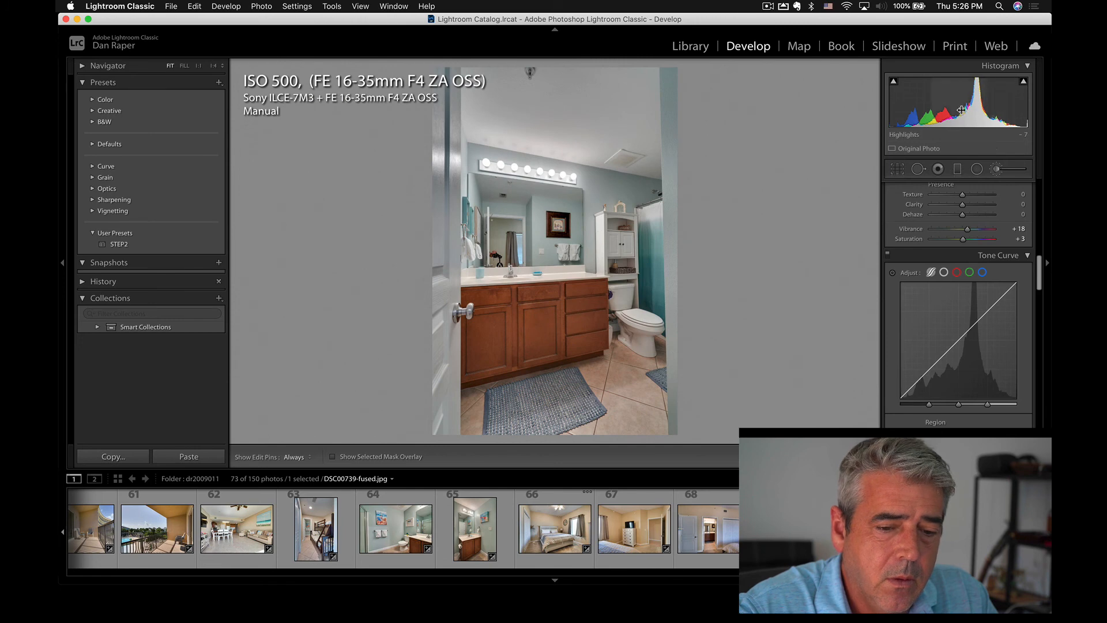
left_click_drag(962, 110, 956, 110)
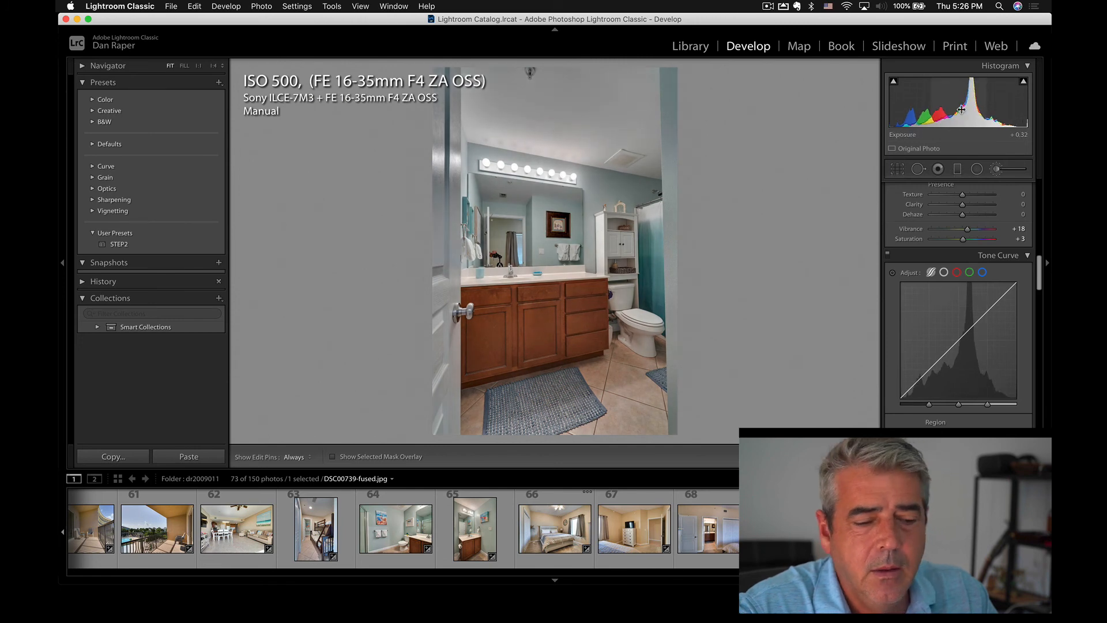
left_click(1005, 169)
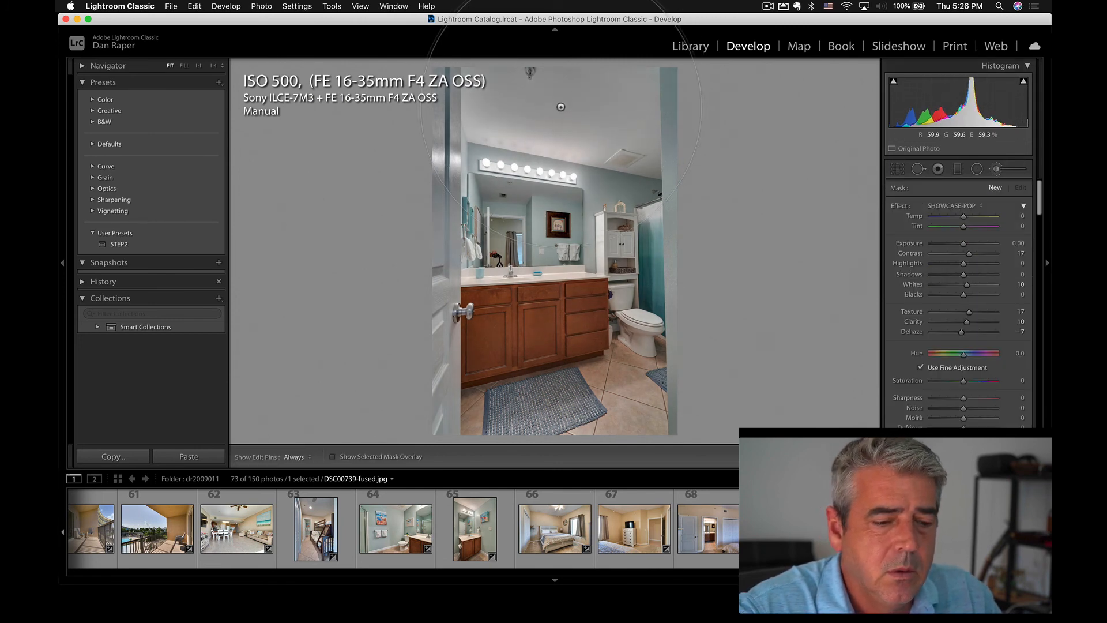
mouse_move(561, 107)
left_mouse_down()
mouse_move(702, 114)
mouse_move(426, 188)
mouse_move(546, 393)
mouse_move(744, 345)
left_mouse_up()
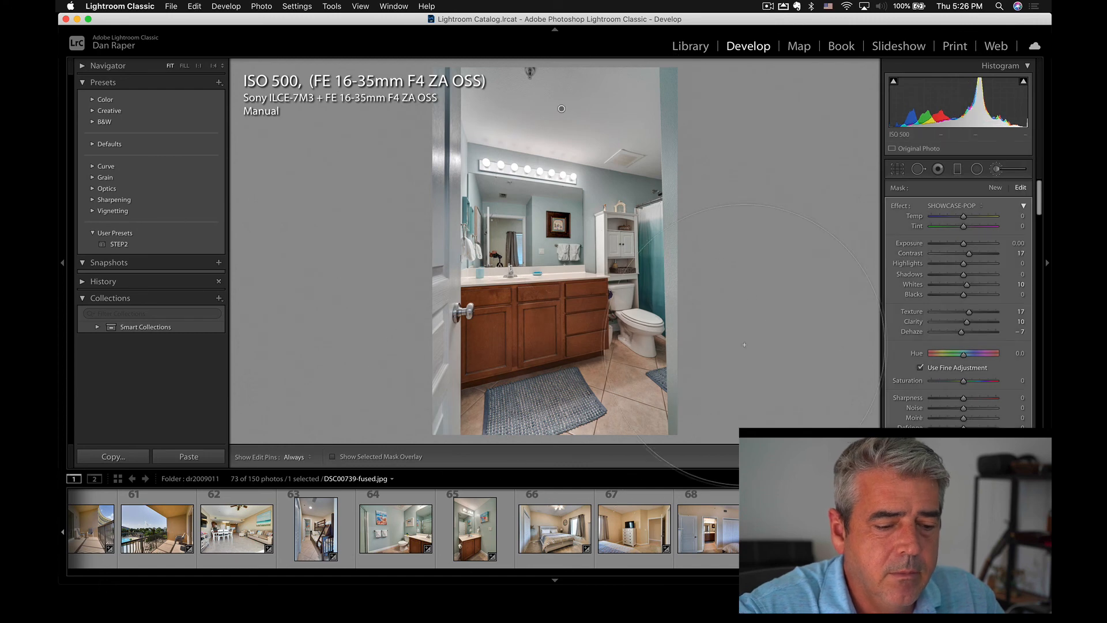
Switch to the laundry closet photo DSC00752-fused.jpg.
key("Right")
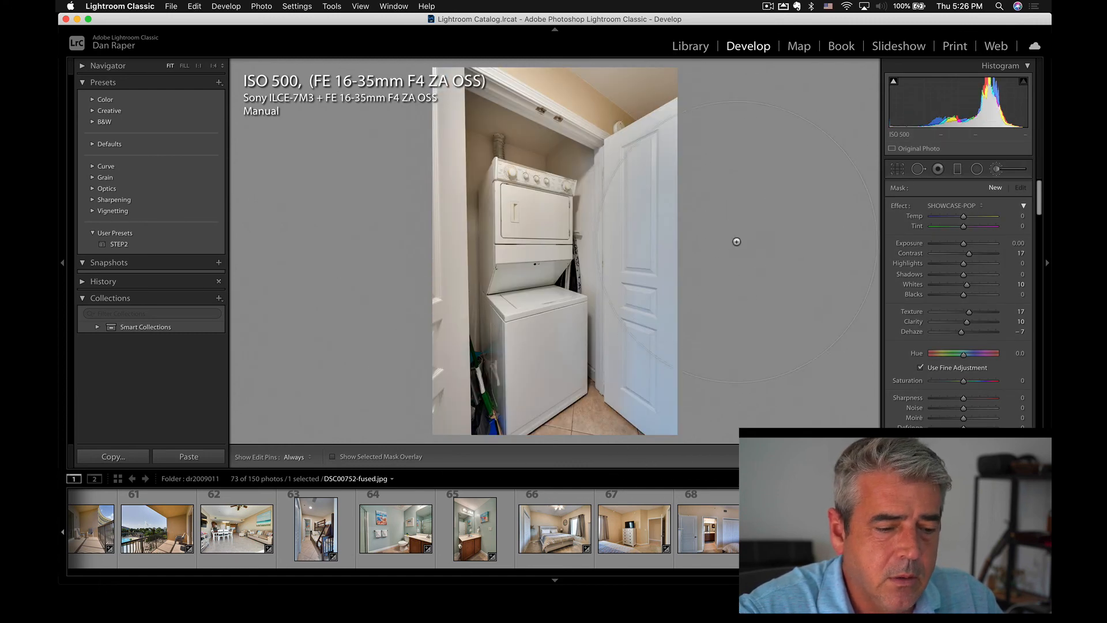
key("shift+t")
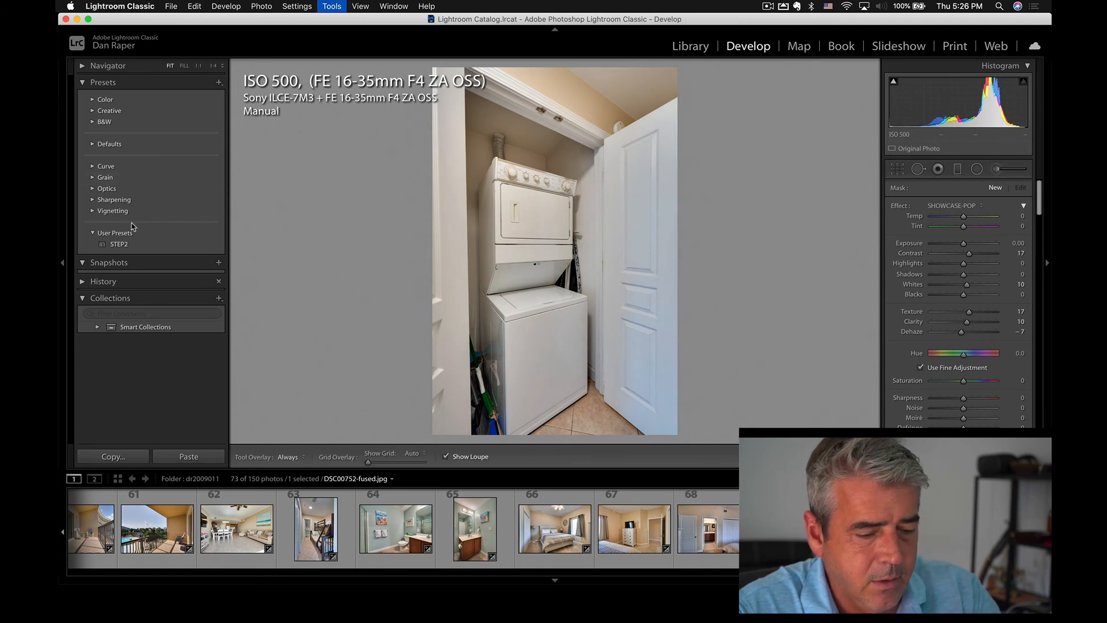
left_click(925, 260)
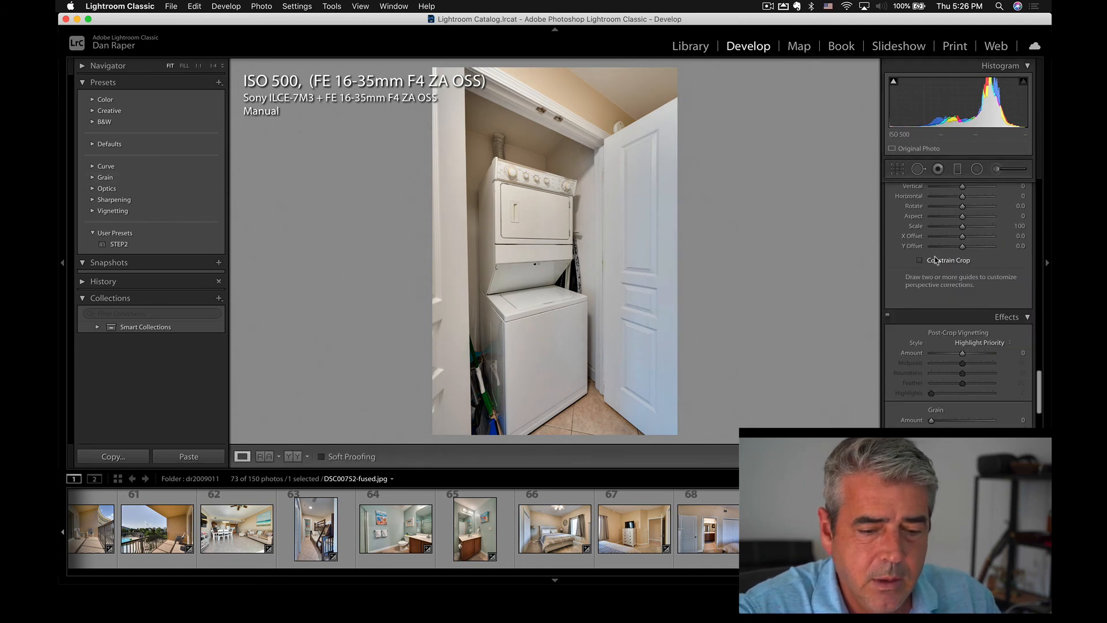
scroll(961, 258, "up", 20)
scroll(962, 262, "down", 2)
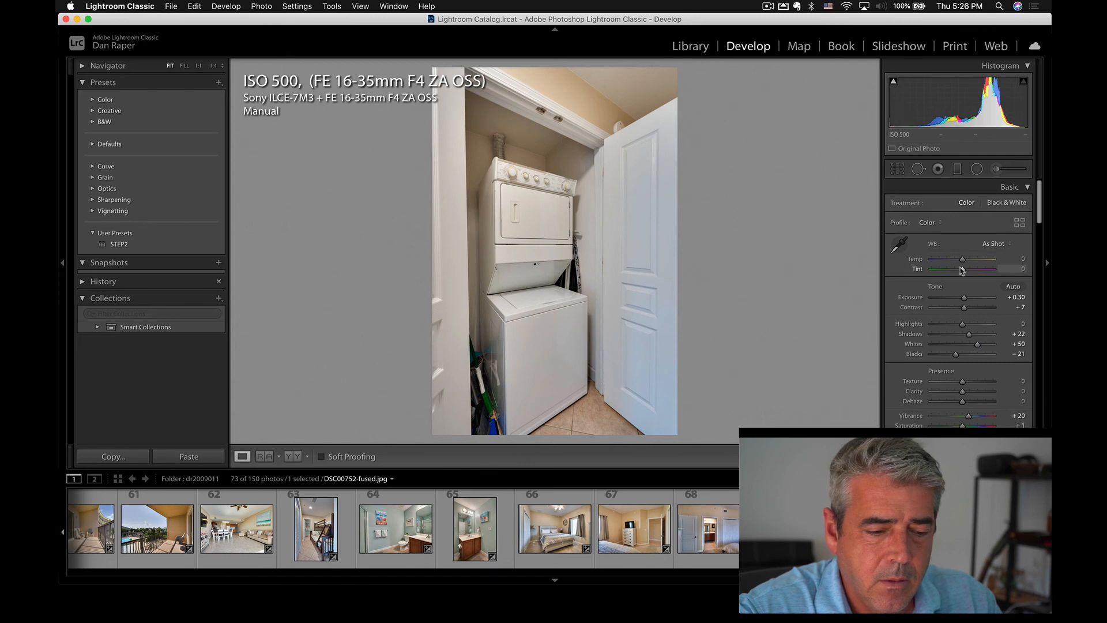
Auto-tone the laundry closet photo with Exposure lowered to +0.08, and apply the STEP2 preset.
key("super+u")
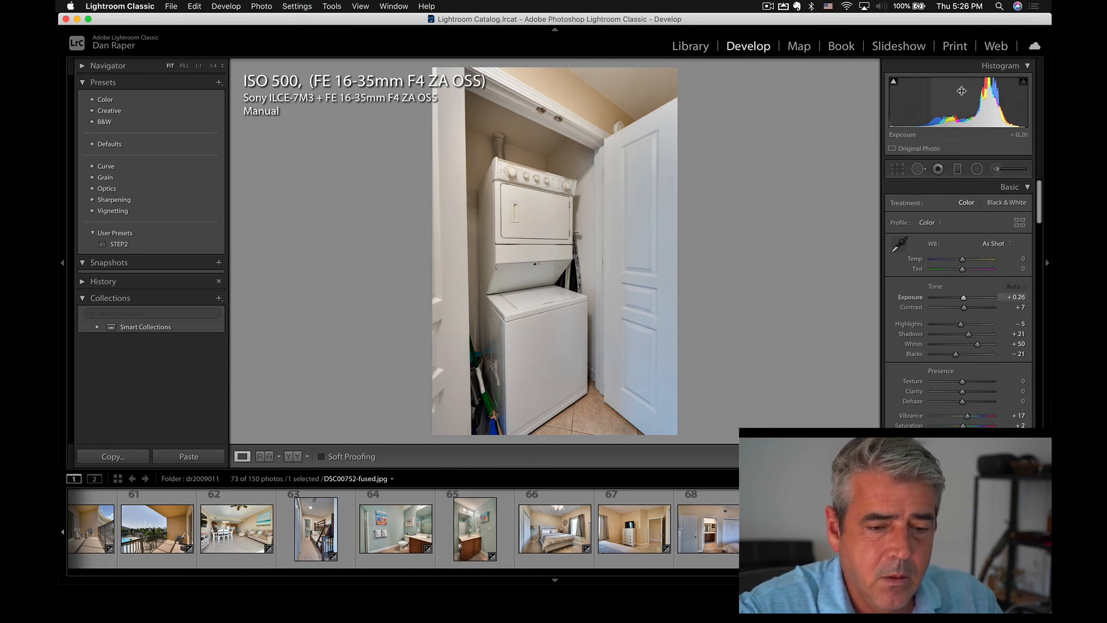
left_click_drag(962, 91, 954, 91)
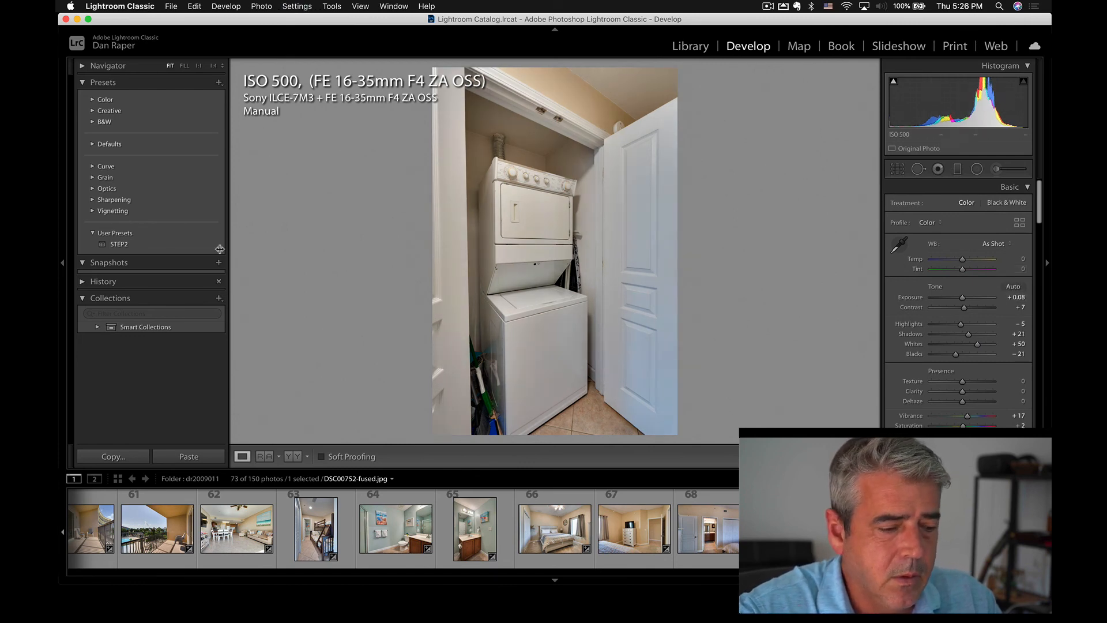
left_click(120, 244)
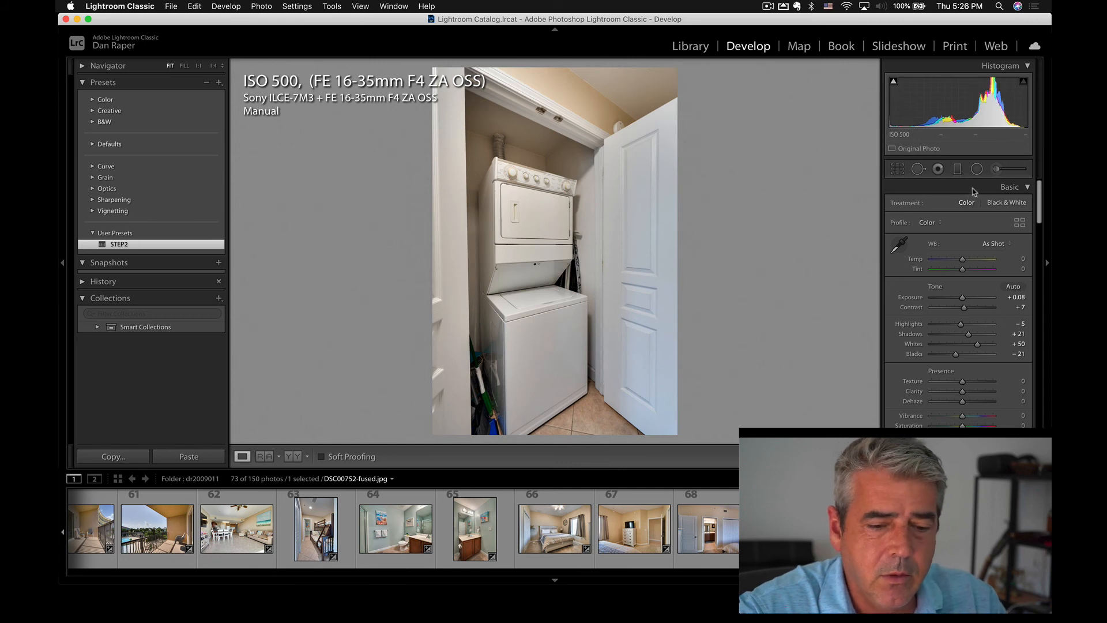
Paint the SHOWCASE-POP adjustment brush over the laundry closet photo and lower its overall exposure to −0.22.
left_click(977, 169)
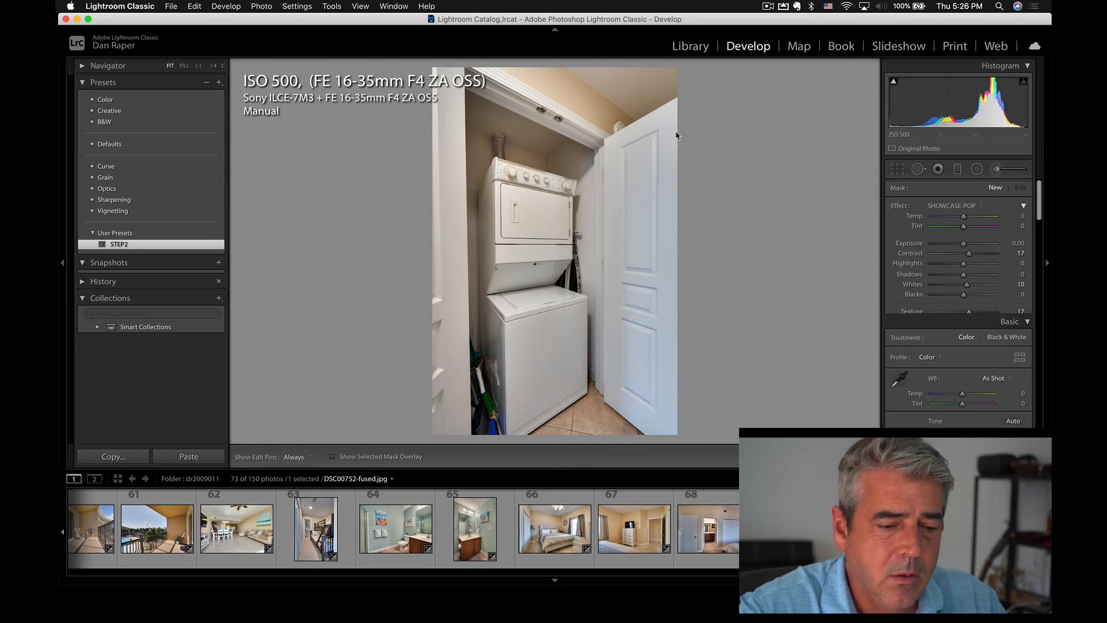
left_click(595, 139)
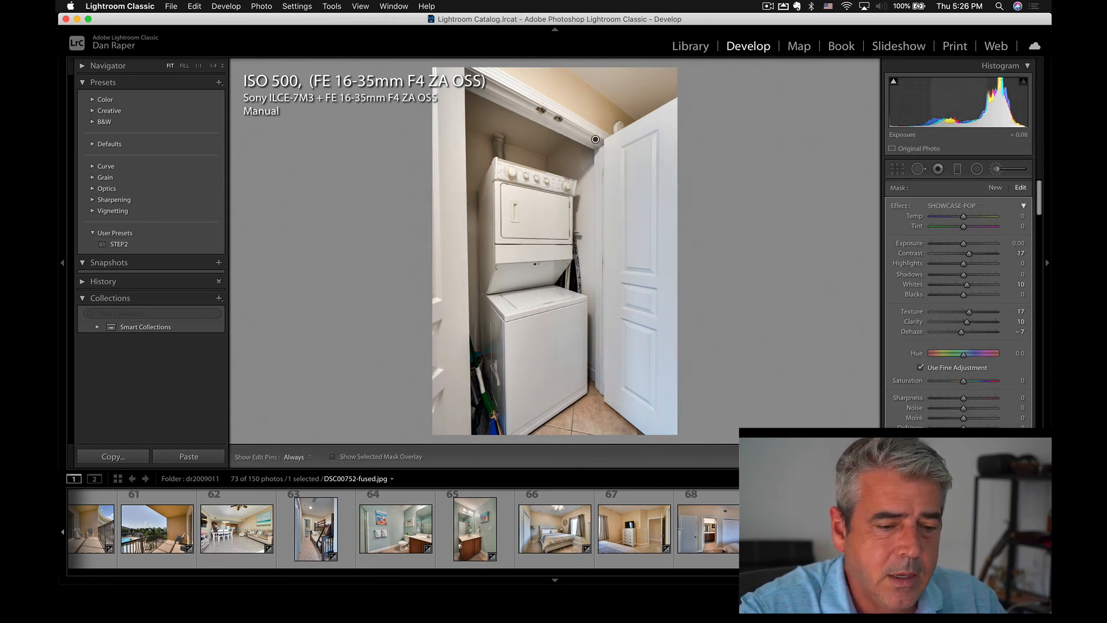
left_click_drag(977, 105, 967, 105)
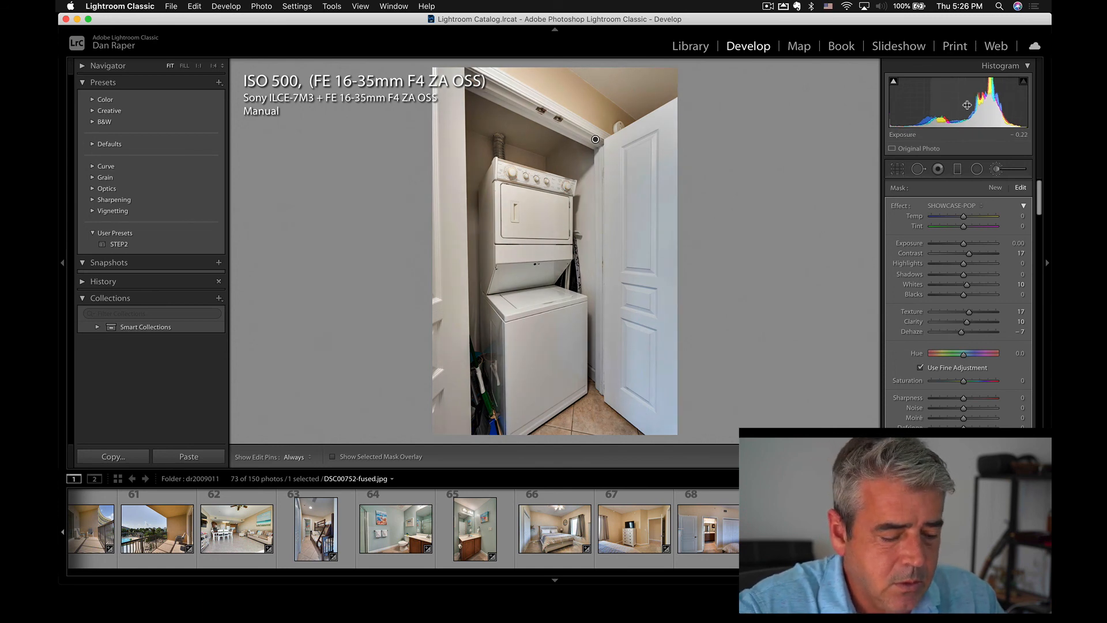
Switch to the MindNode outline and review Step 6, the final white balance and exposure check, and Step 7, Fix Level / Crop.
key("super+Tab")
key("super+Tab")
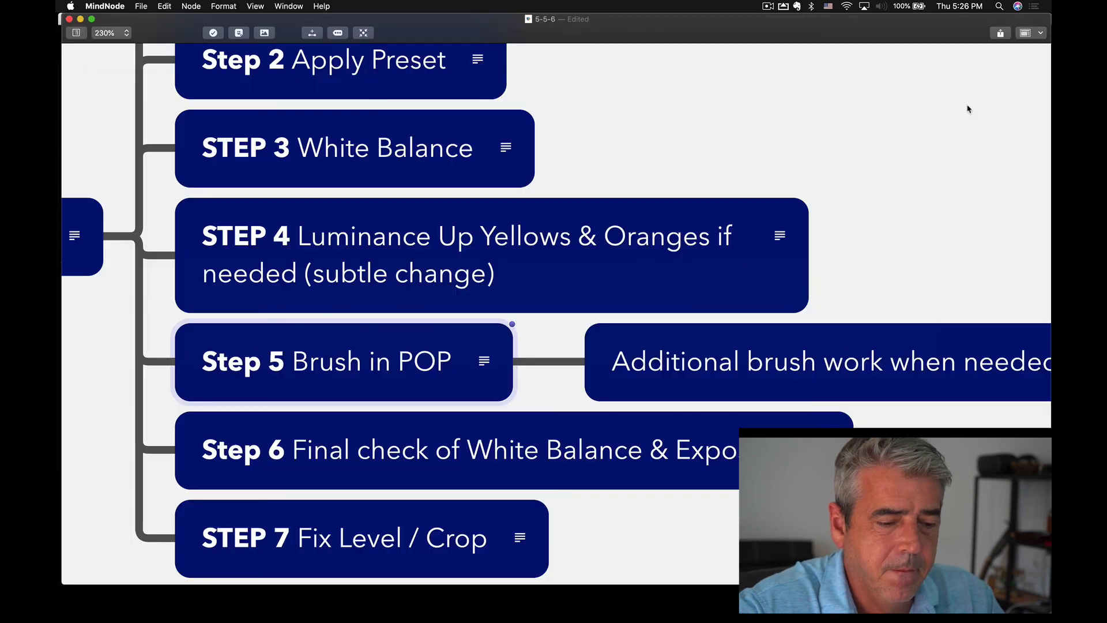
double_click(432, 383)
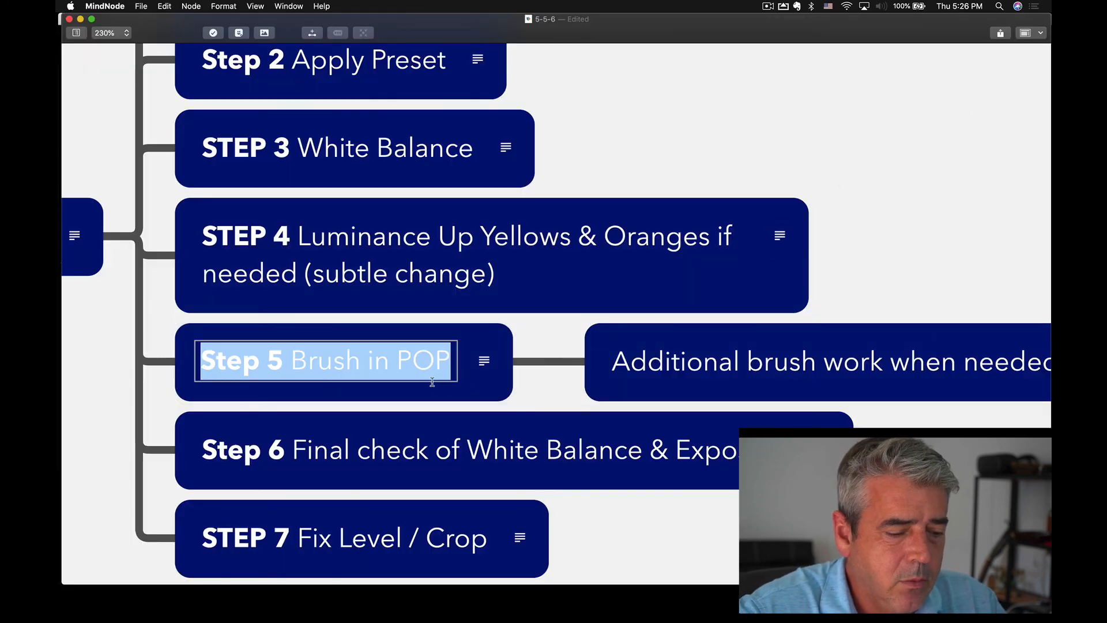
scroll(507, 418, "down", 4)
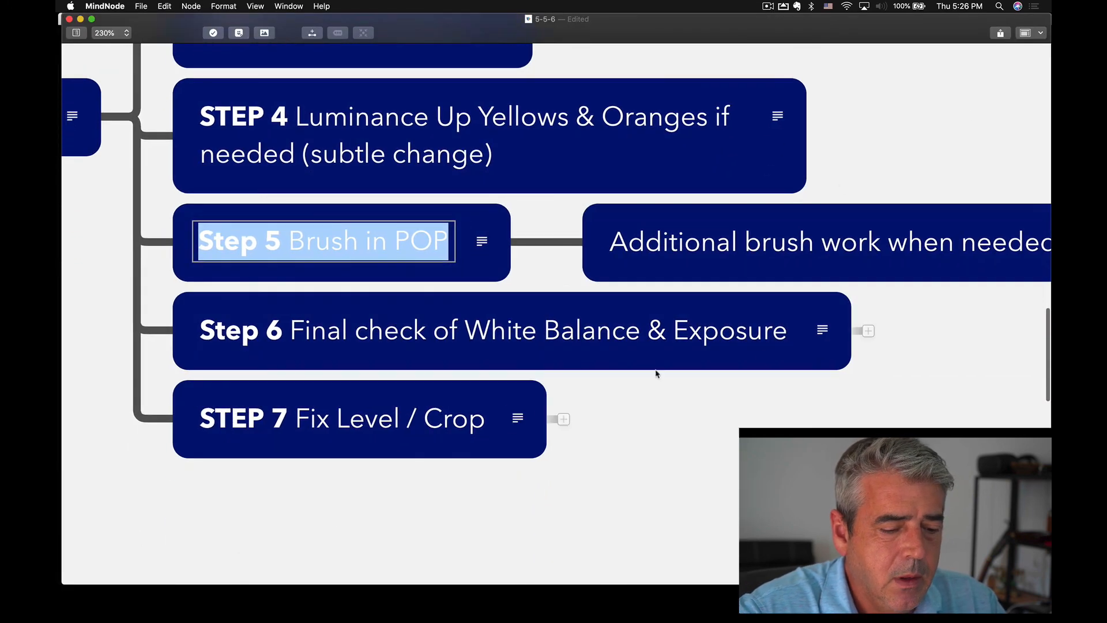
left_click(809, 356)
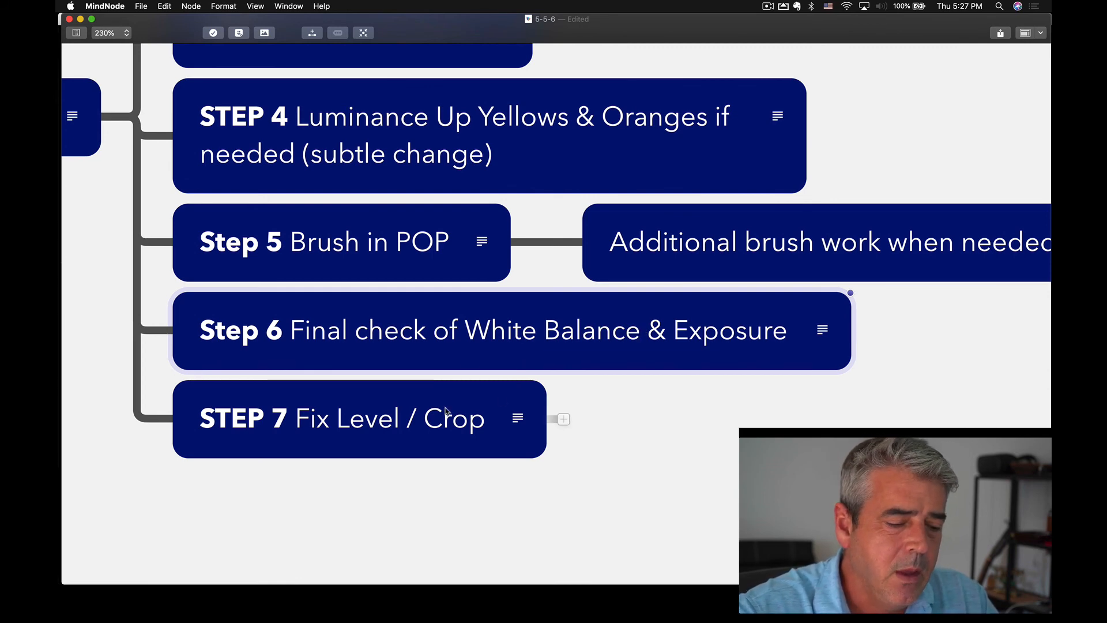
left_click(445, 447)
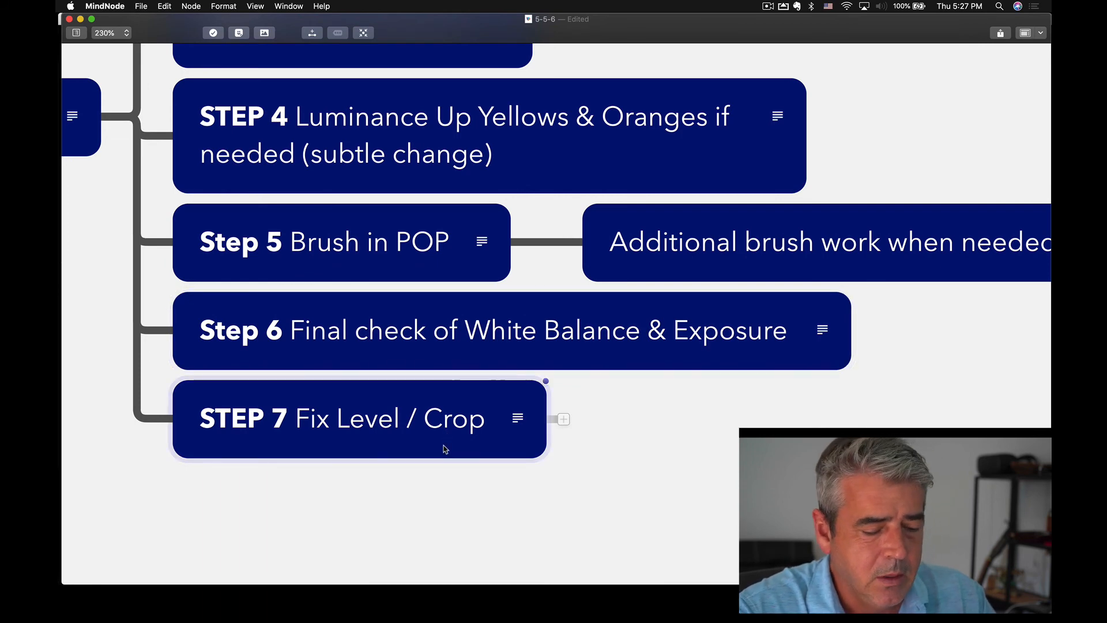
Return to Lightroom Classic and straighten the laundry closet photo with the Vertical Upright correction.
key("super+Tab")
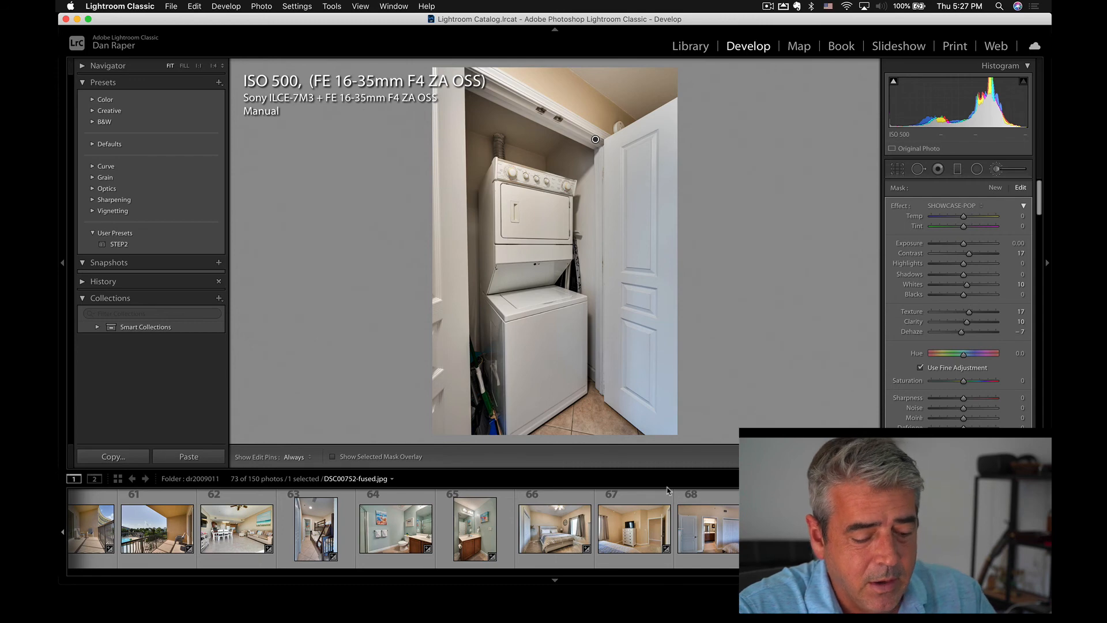
key("shift+t")
left_click(959, 289)
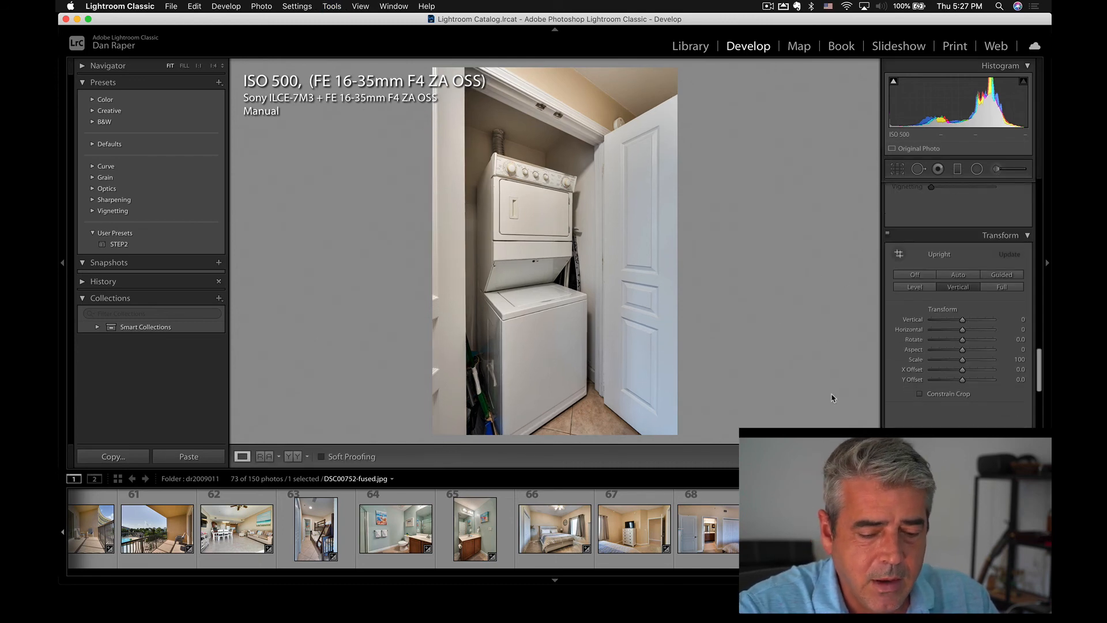
Switch to the bathroom photo DSC00739-fused.jpg and apply the Vertical Upright correction.
key("Right")
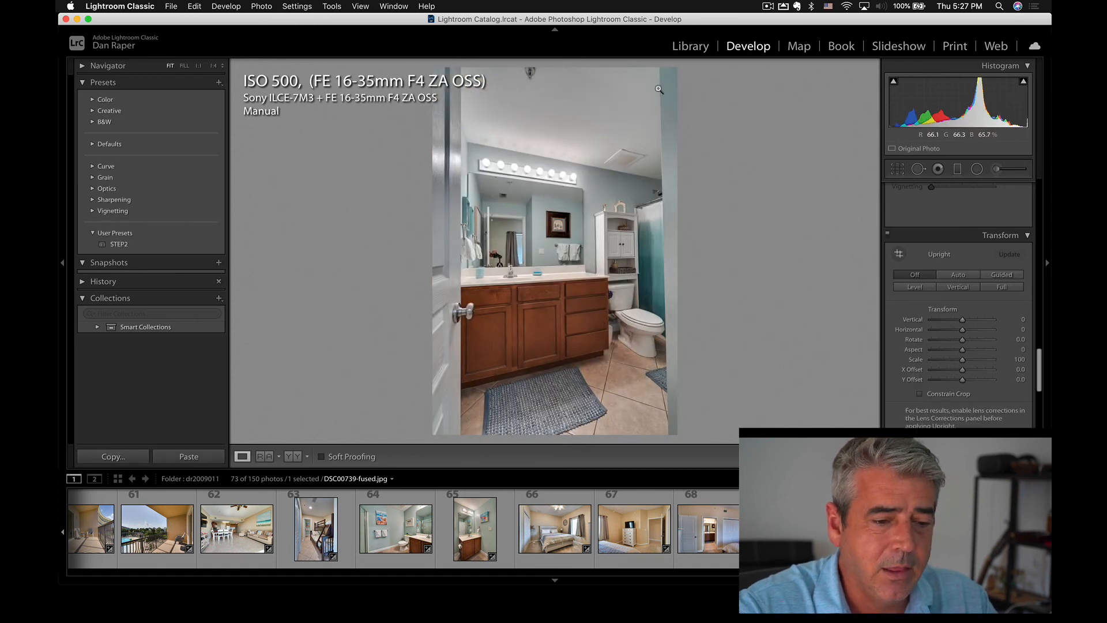
key("shift+t")
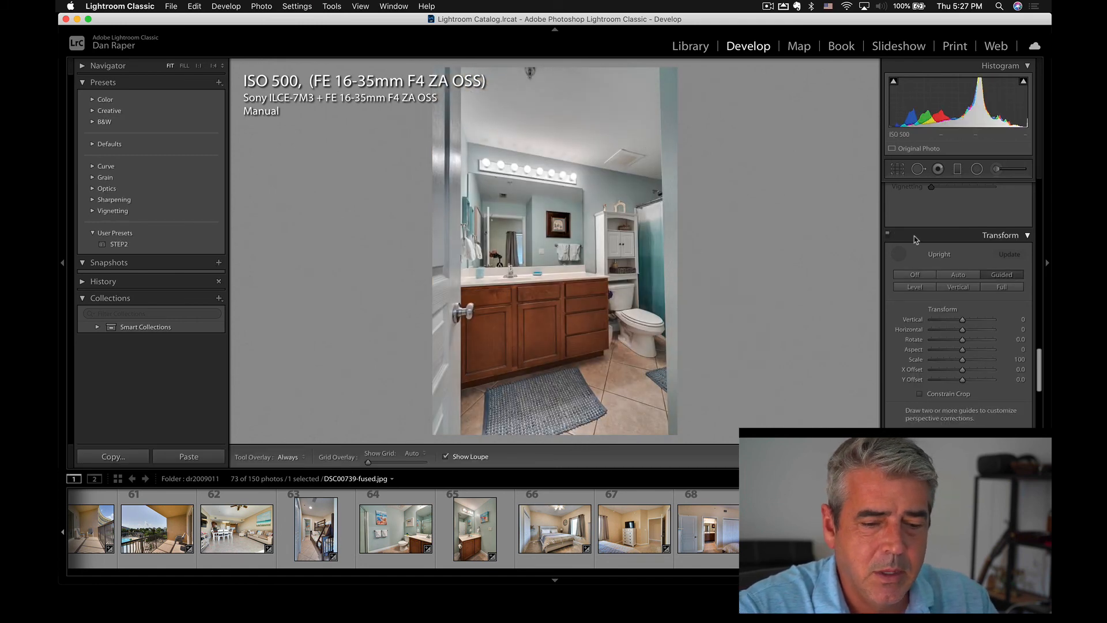
left_click(958, 288)
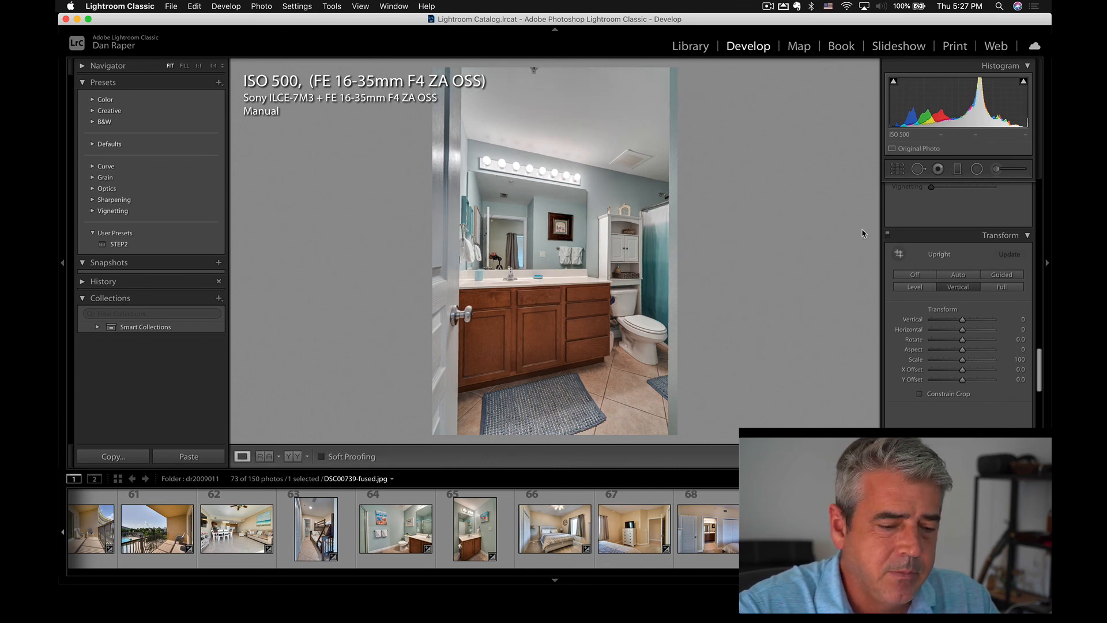
Change the bathroom photo's Upright mode to Guided and back to Vertical to compare the correction.
key("shift+t")
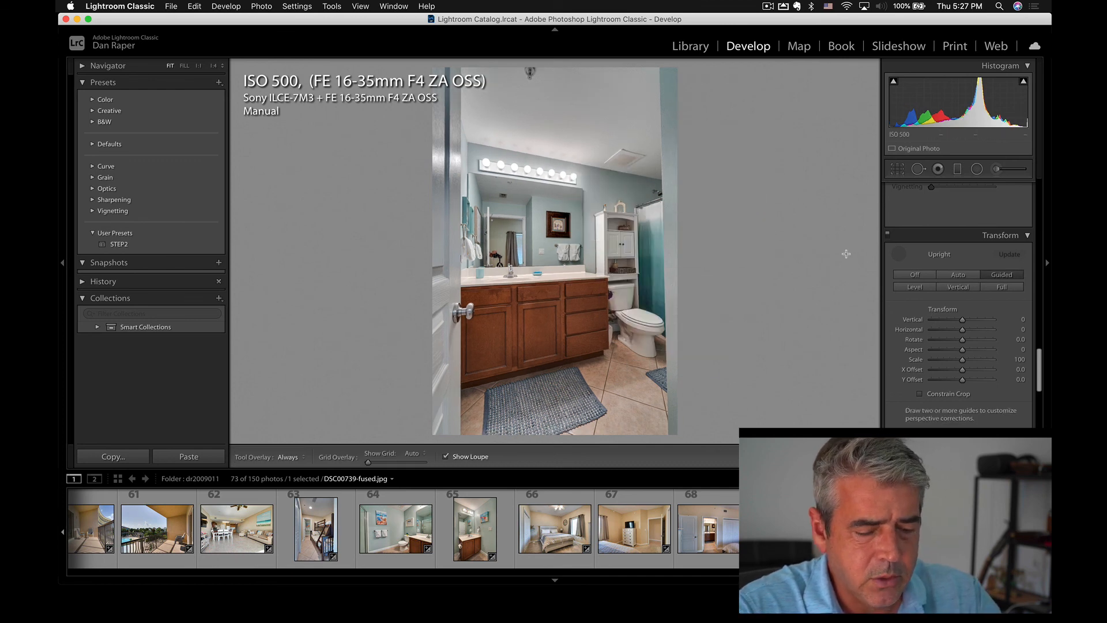
key("shift+t")
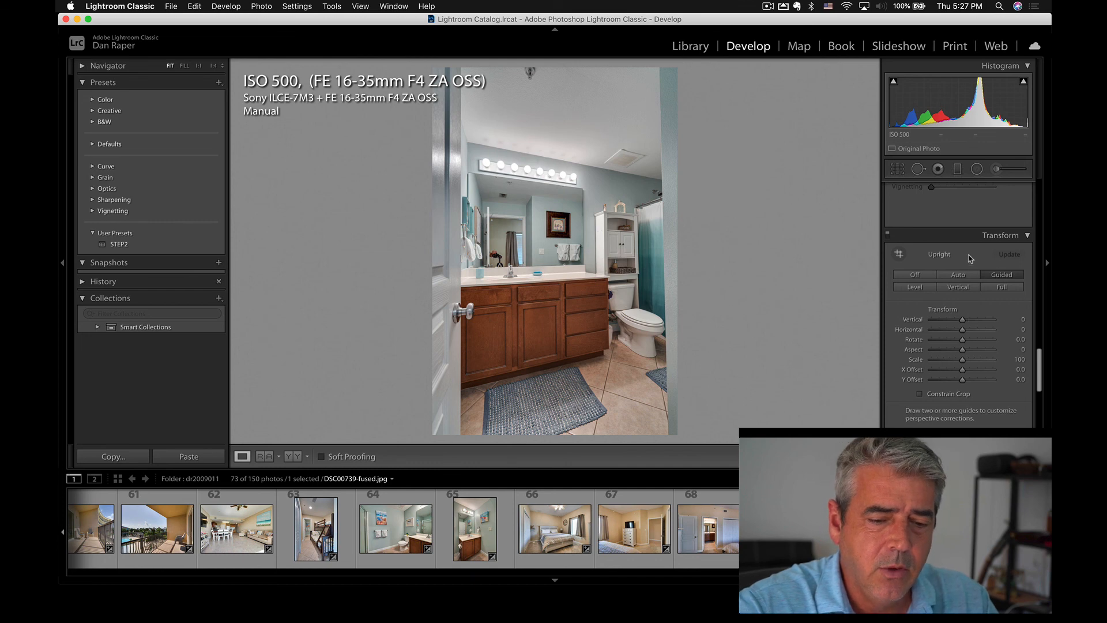
left_click(960, 288)
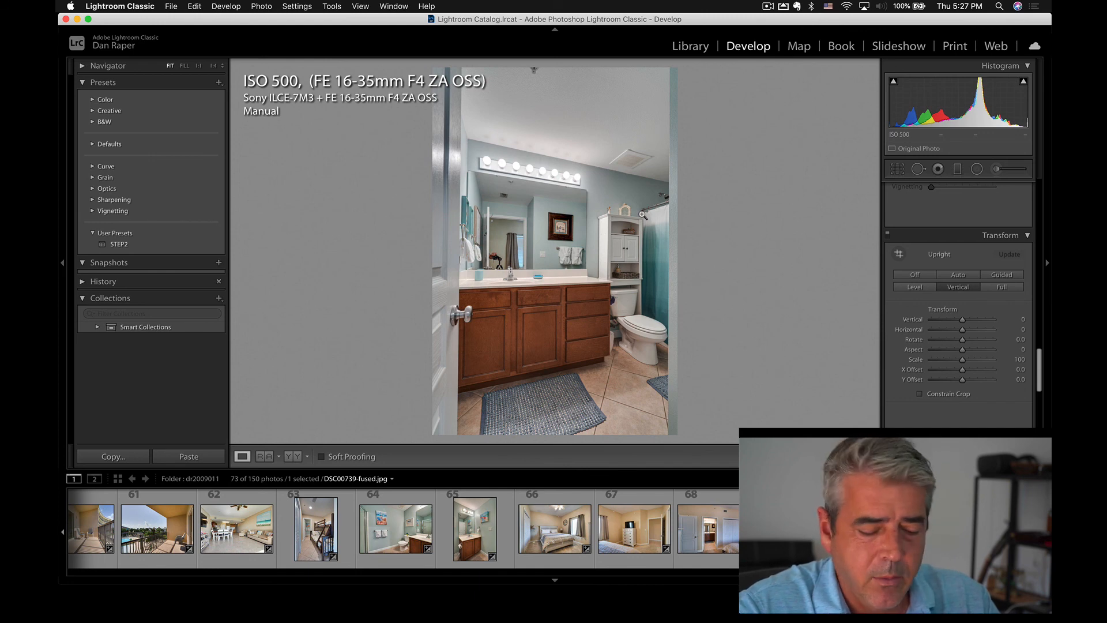
Straighten the bathroom photo with Guided Upright, drawing one vertical guide along each side edge of the doorway.
key("shift+t")
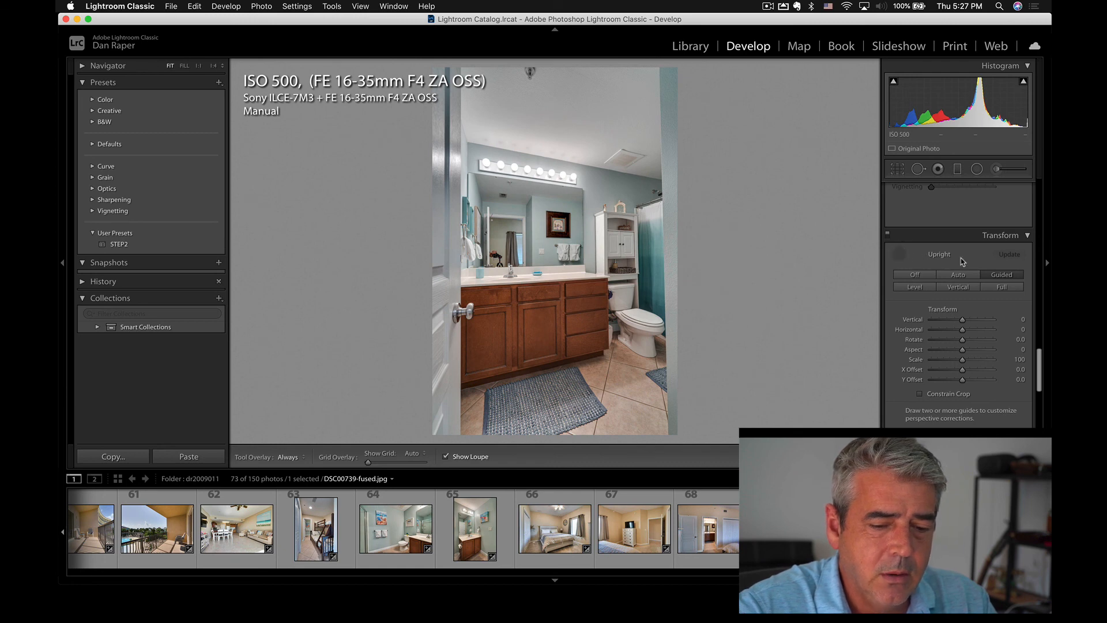
left_click(898, 255)
left_click(897, 255)
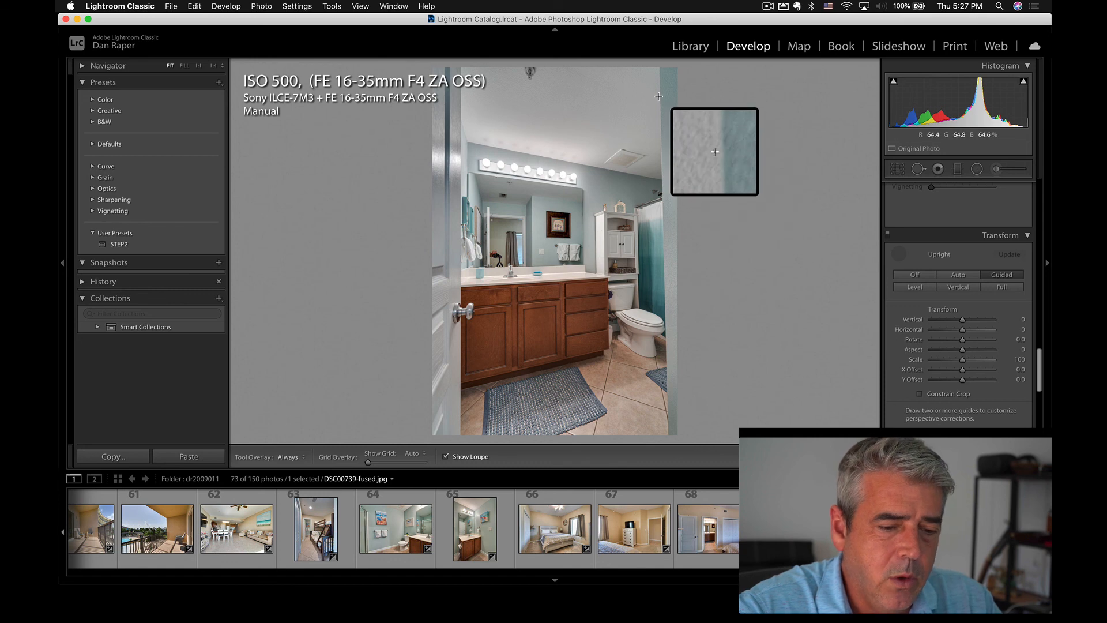
mouse_move(658, 97)
left_mouse_down()
mouse_move(664, 346)
mouse_move(666, 335)
left_mouse_up()
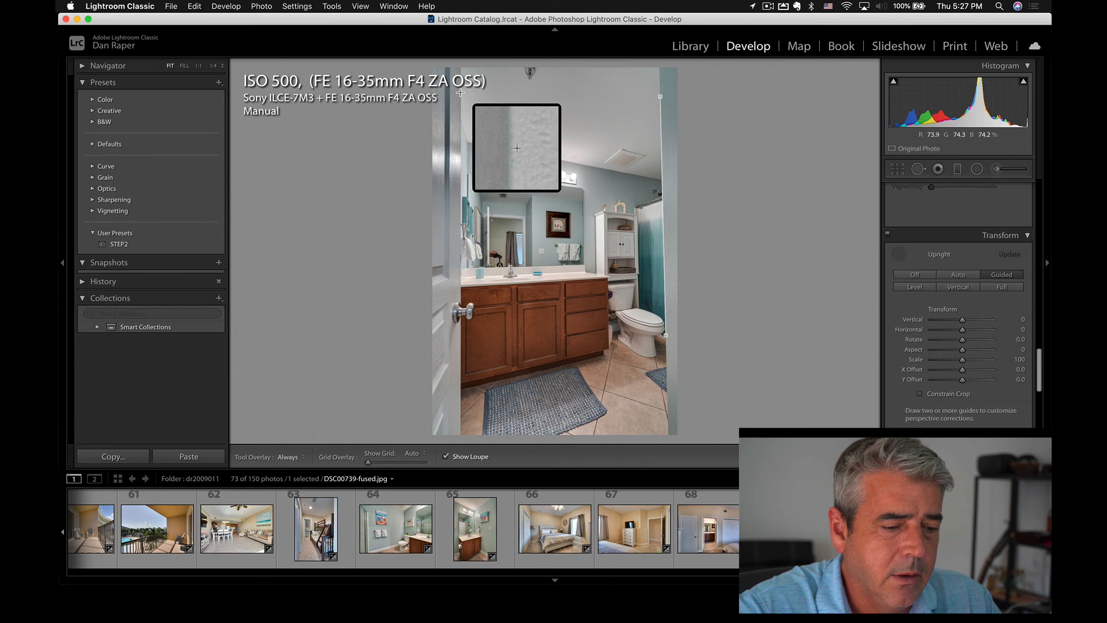
left_click_drag(460, 92, 460, 271)
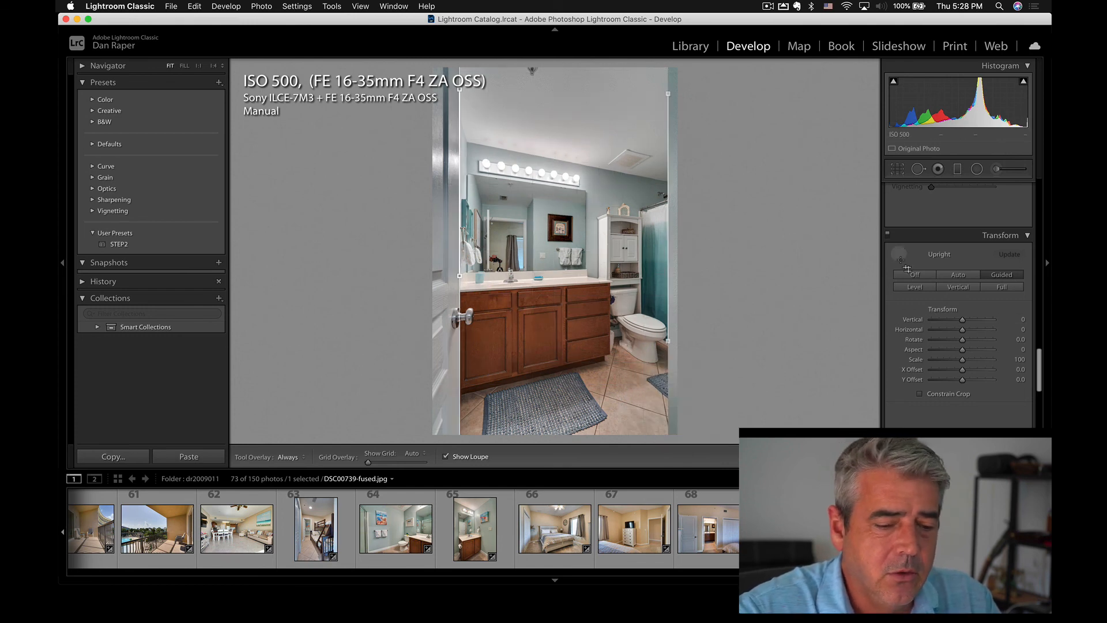
Set the bathroom photo's Exposure to +0.30.
key("r")
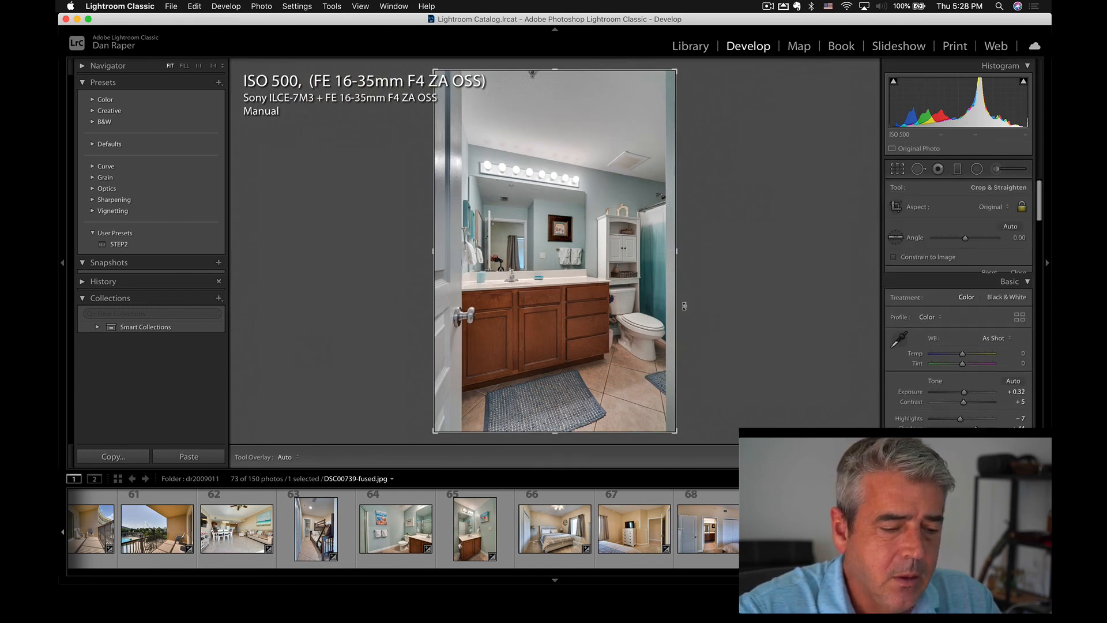
left_click_drag(964, 399, 963, 400)
key("r")
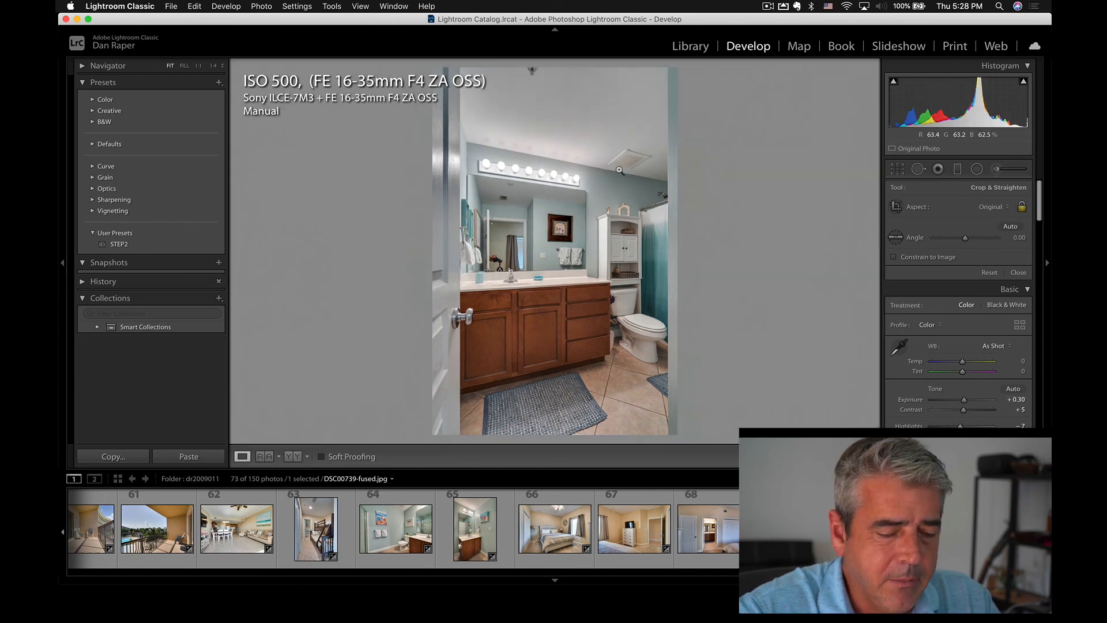
Unlock the crop aspect ratio and trim thin strips off the top and bottom of the bathroom photo, slightly less from the top.
key("r")
left_click_drag(556, 70, 556, 72)
left_click_drag(556, 71, 555, 70)
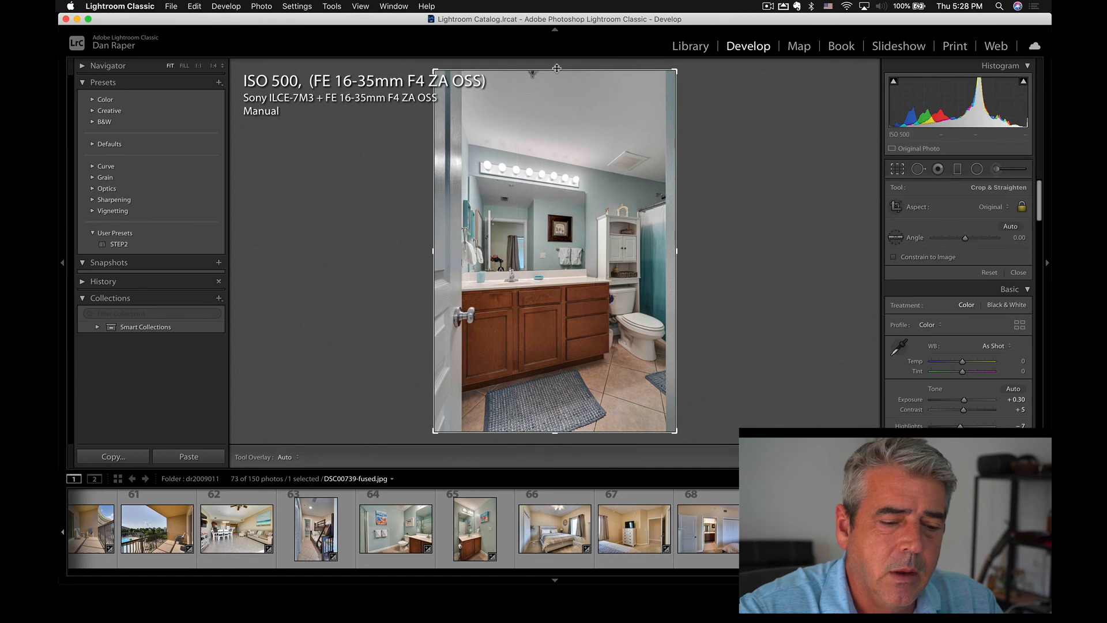
key("a")
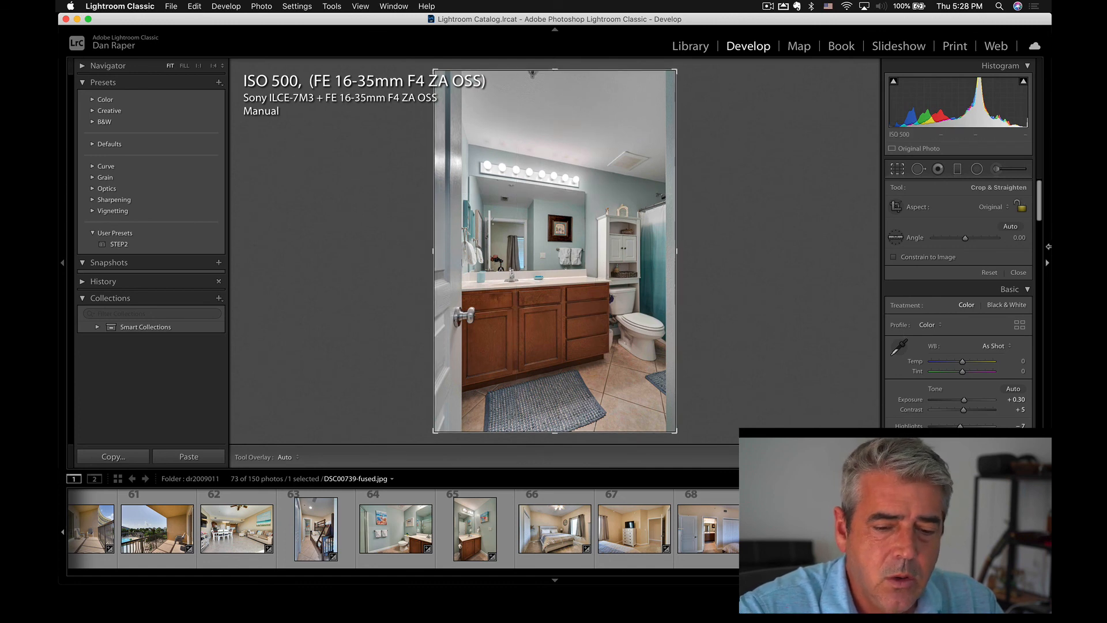
left_click_drag(555, 70, 556, 80)
left_click_drag(555, 422, 554, 413)
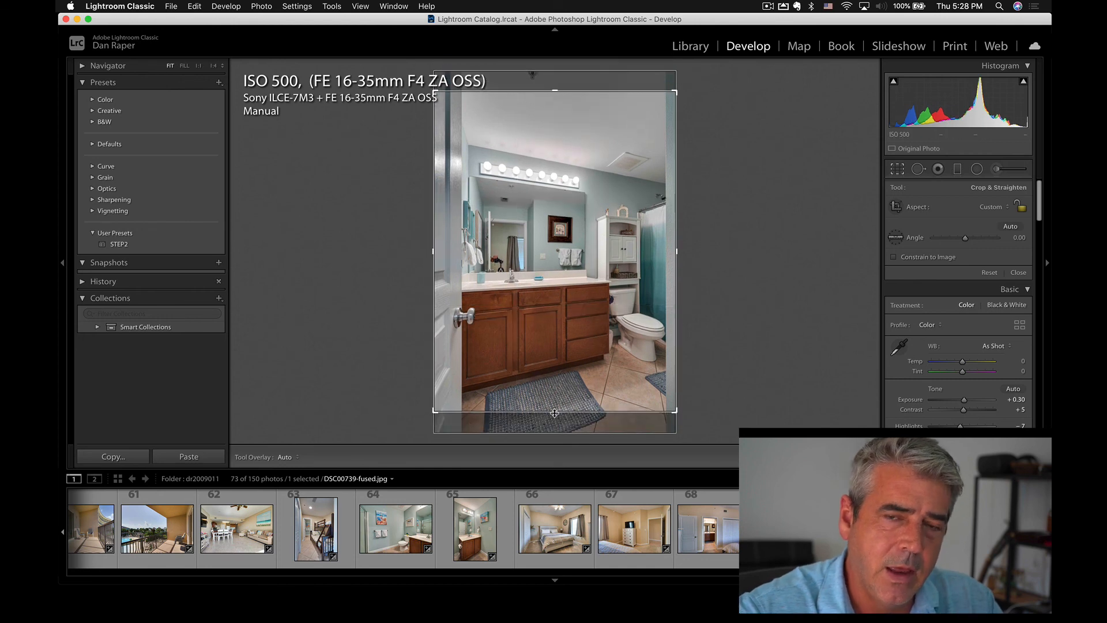
double_click(574, 363)
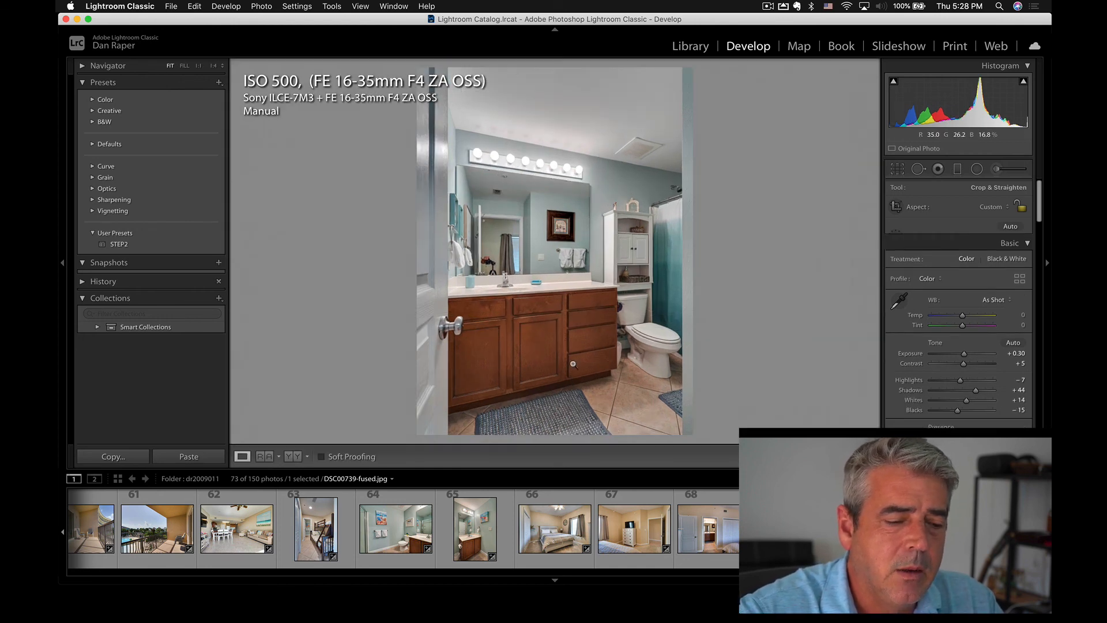
key("r")
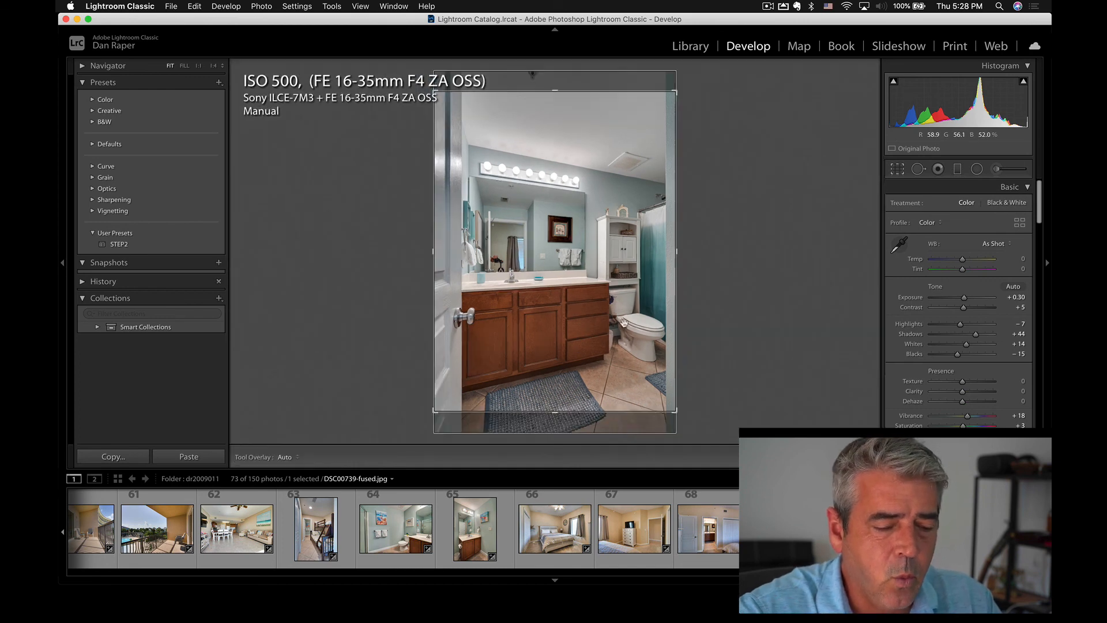
left_click_drag(556, 87, 556, 84)
key("r")
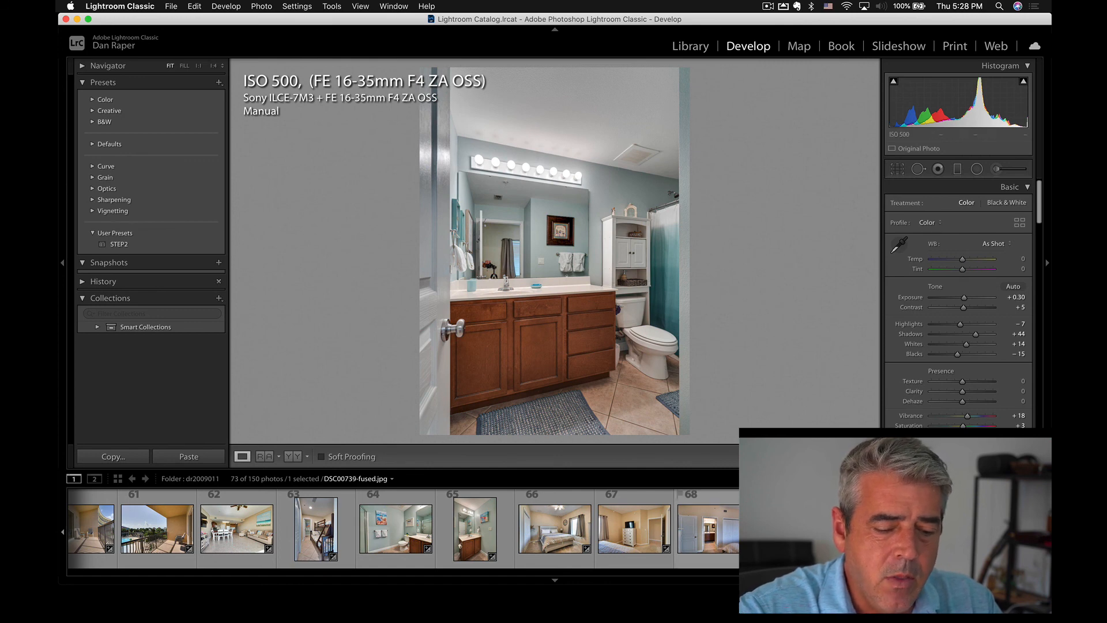
Try a slightly tighter crop with the original aspect ratio on the bedroom photo DSC00724-fused.jpg, and restore the full frame.
left_click(554, 528)
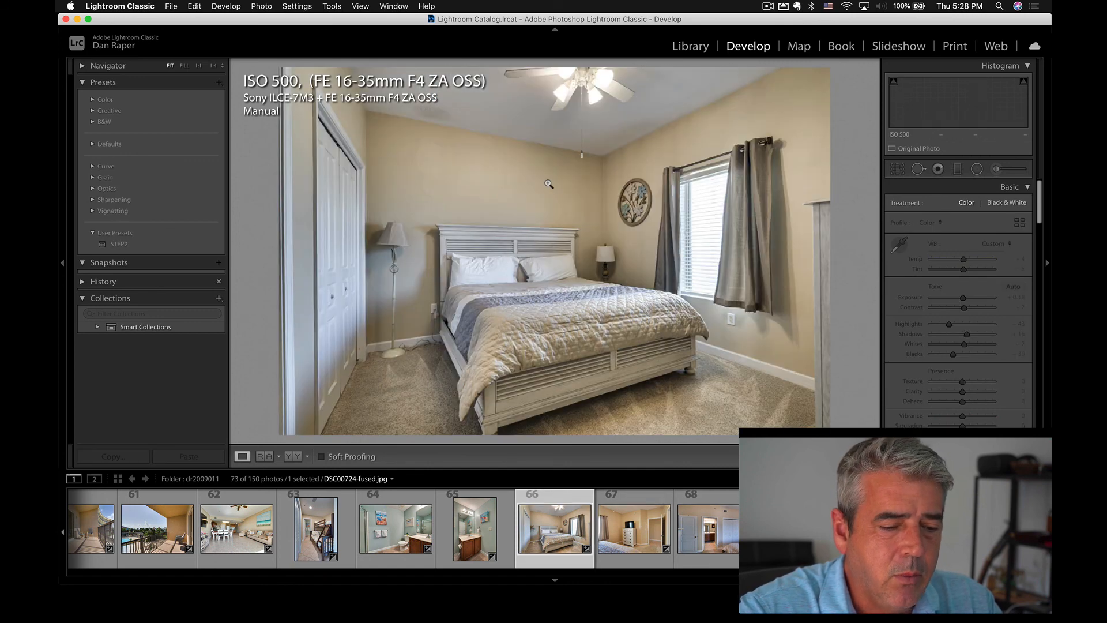
key("r")
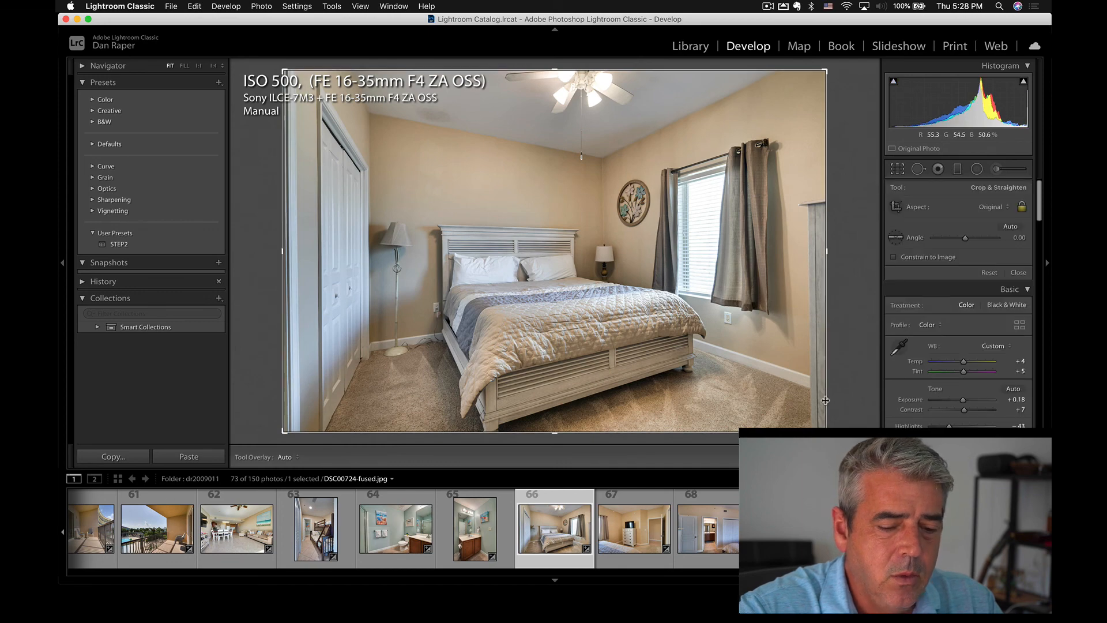
left_click_drag(826, 431, 820, 424)
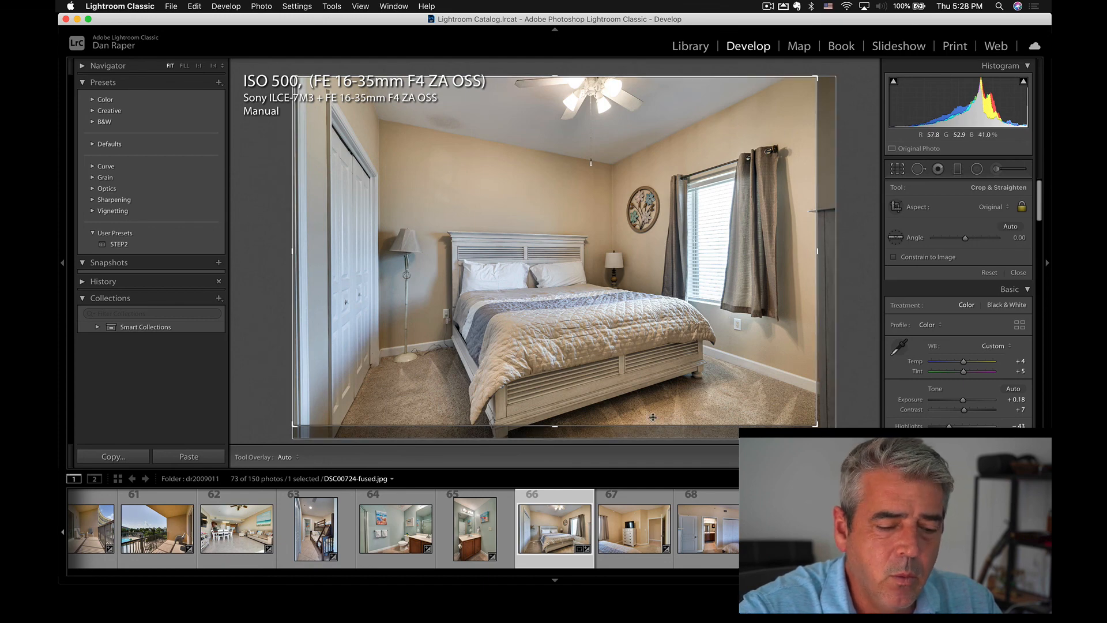
left_click_drag(805, 397, 826, 432)
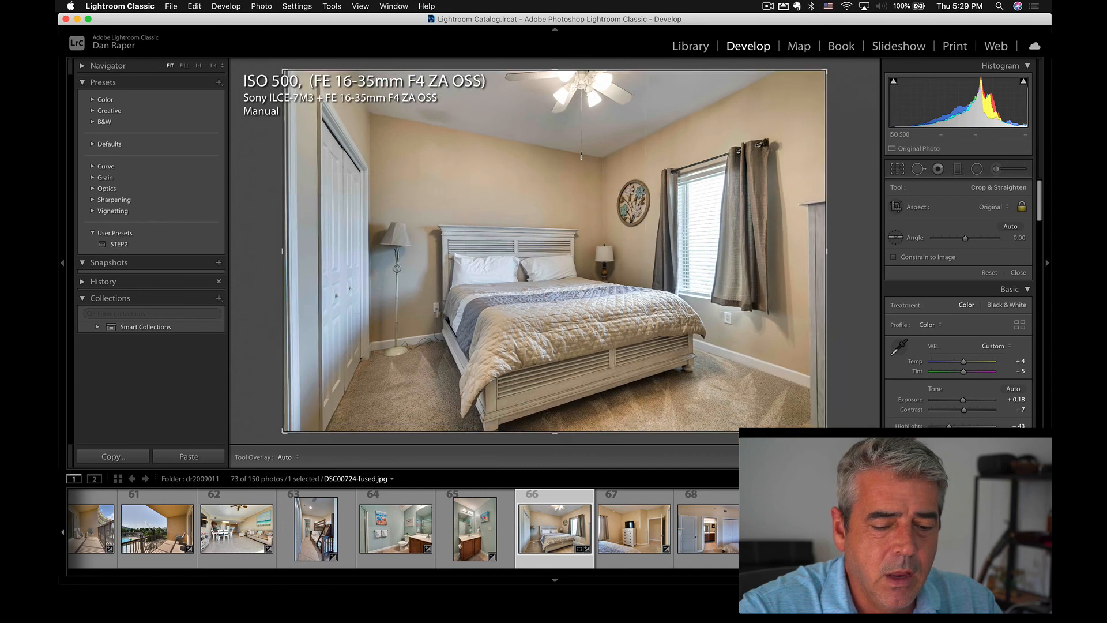
Return to the bathroom photo DSC00739-fused.jpg and crop slightly more ceiling off its top edge.
key("Left")
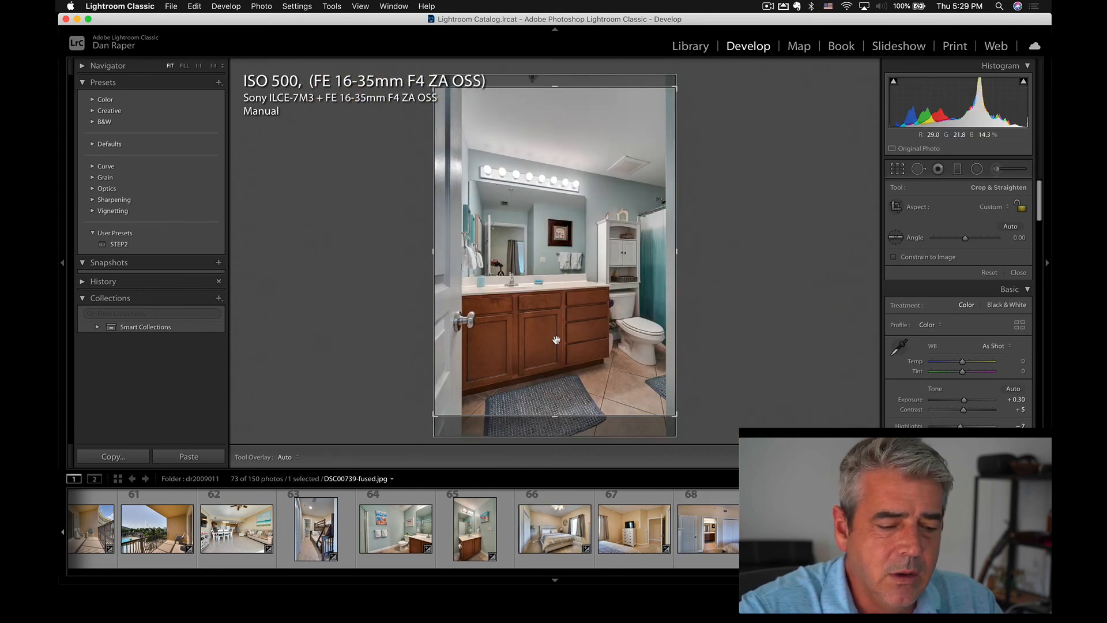
mouse_move(555, 88)
left_mouse_down()
mouse_move(558, 196)
mouse_move(552, 93)
left_mouse_up()
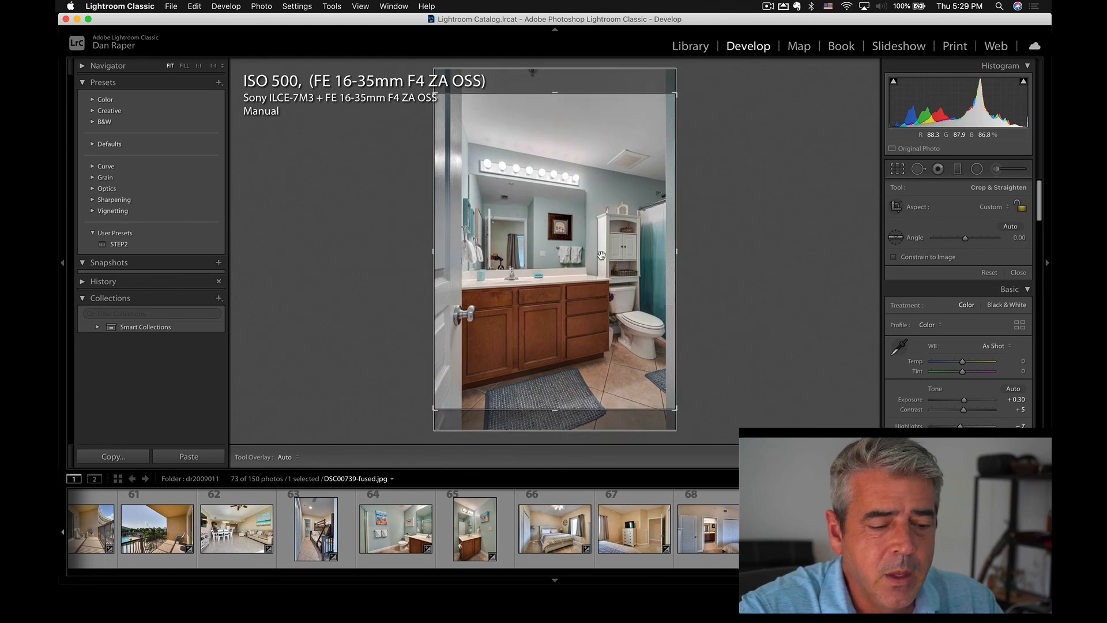
left_click_drag(572, 174, 574, 179)
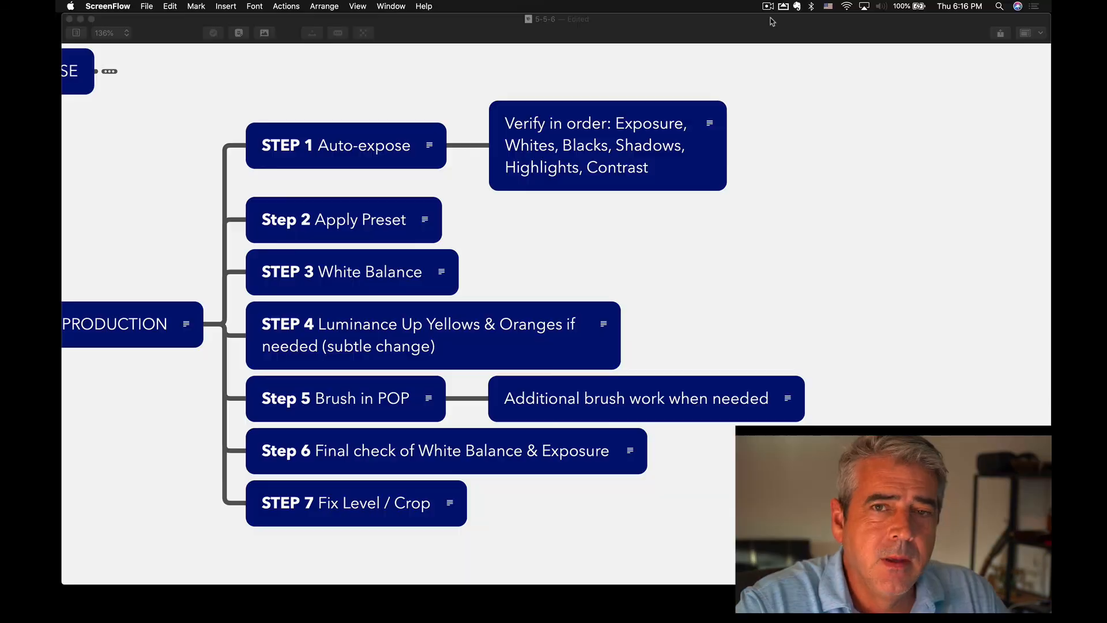